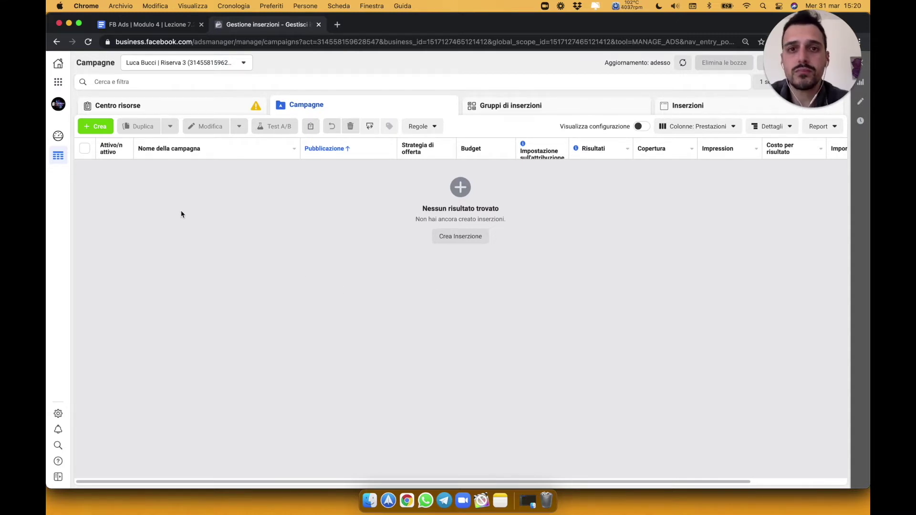
Step: Create a new campaign with the Generazione di contatti objective
{"action": "left_click", "coordinate": [95, 128]}
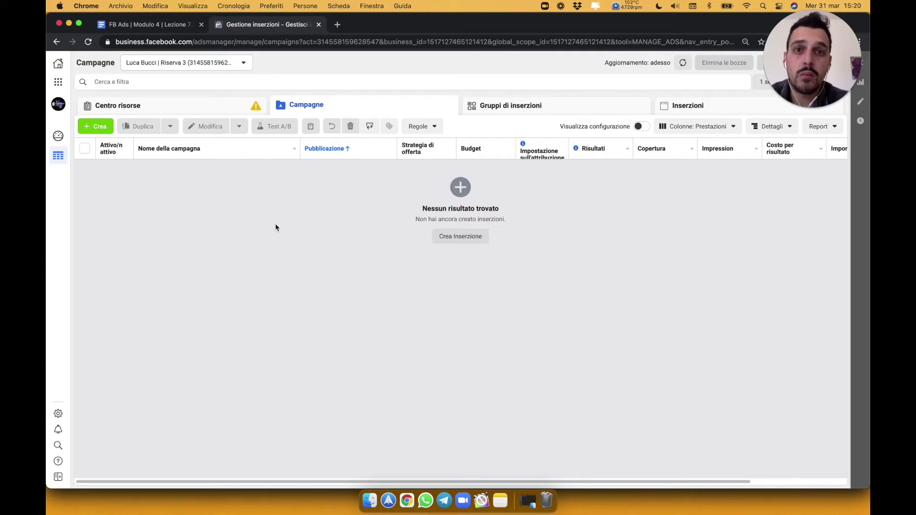
{"action": "key", "text": "ctrl+alt+c"}
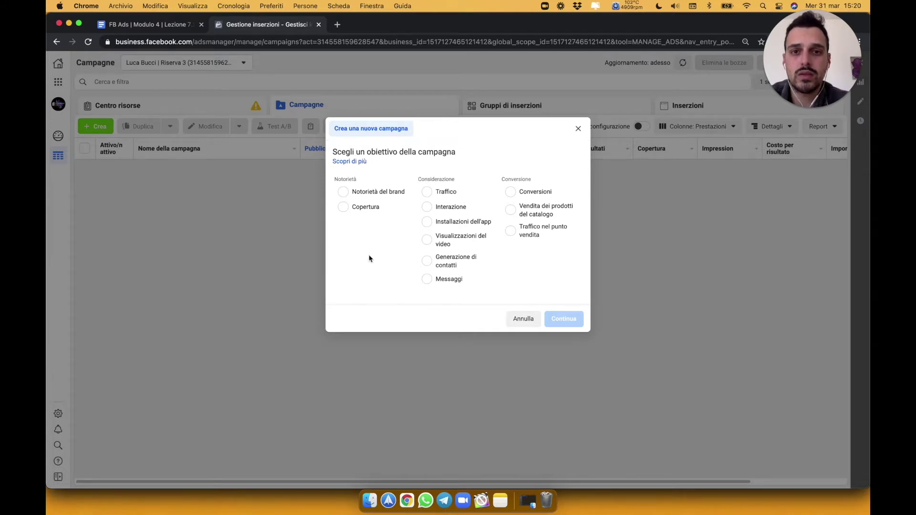
{"action": "left_click", "coordinate": [431, 265]}
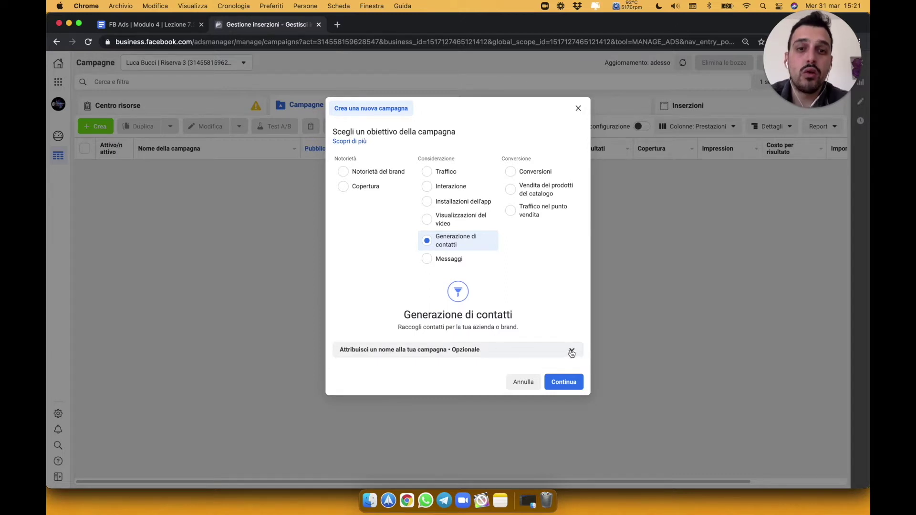
{"action": "left_click", "coordinate": [565, 388]}
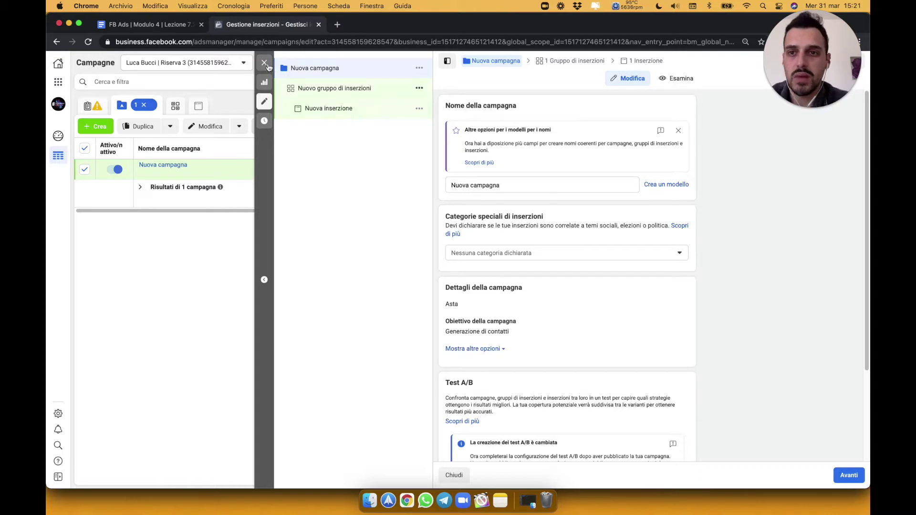
Step: Close the campaign editor and reopen the draft Nuova campagna for editing from the campaign list
{"action": "left_click", "coordinate": [266, 64]}
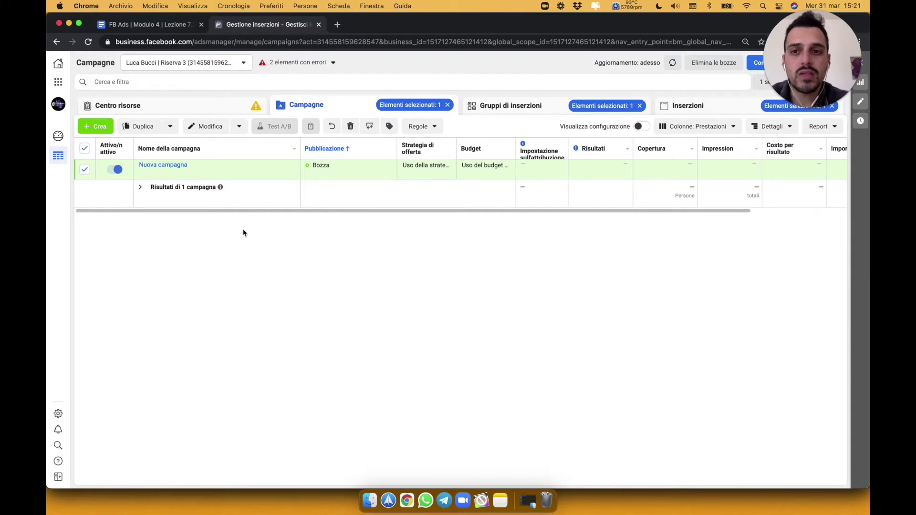
{"action": "mouse_move", "coordinate": [182, 168]}
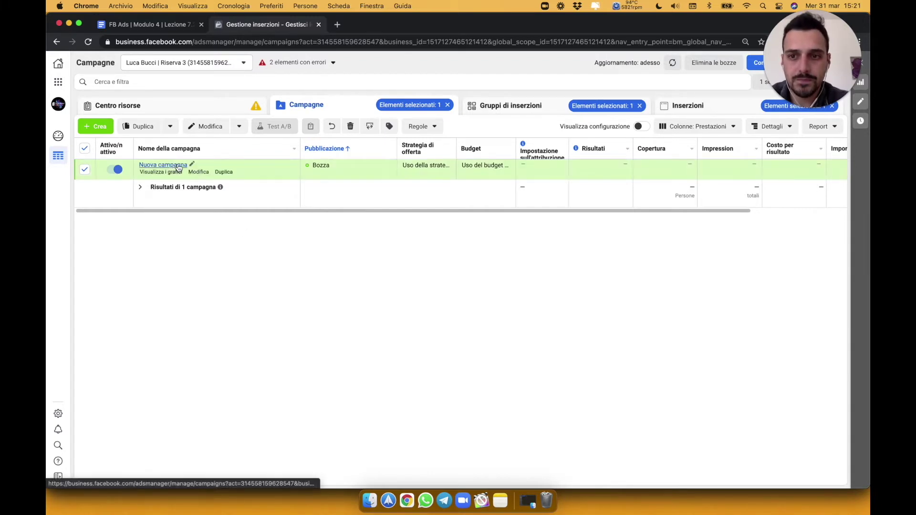
{"action": "left_click", "coordinate": [202, 173]}
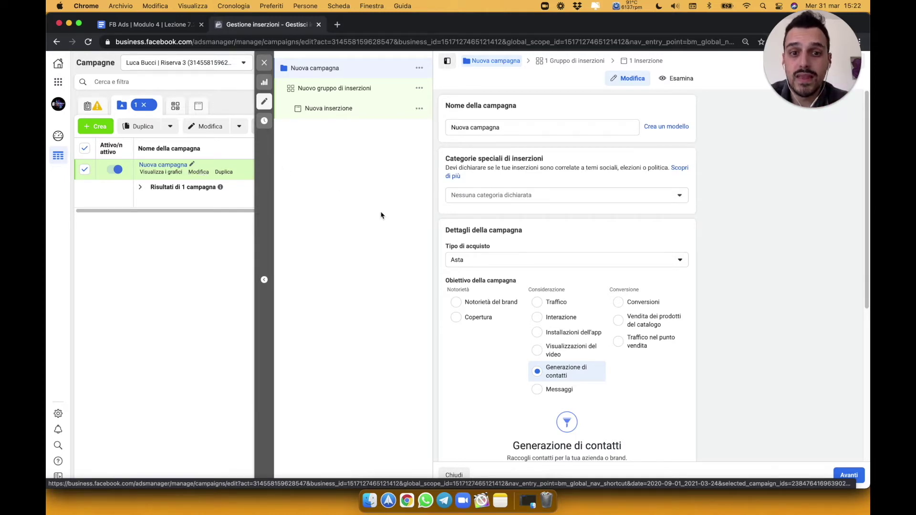
Step: Review the campaign's name, special ad categories, purchase type and objective, and reveal the optional campaign spending limit
{"action": "scroll", "coordinate": [496, 334], "scroll_direction": "down", "scroll_amount": 4}
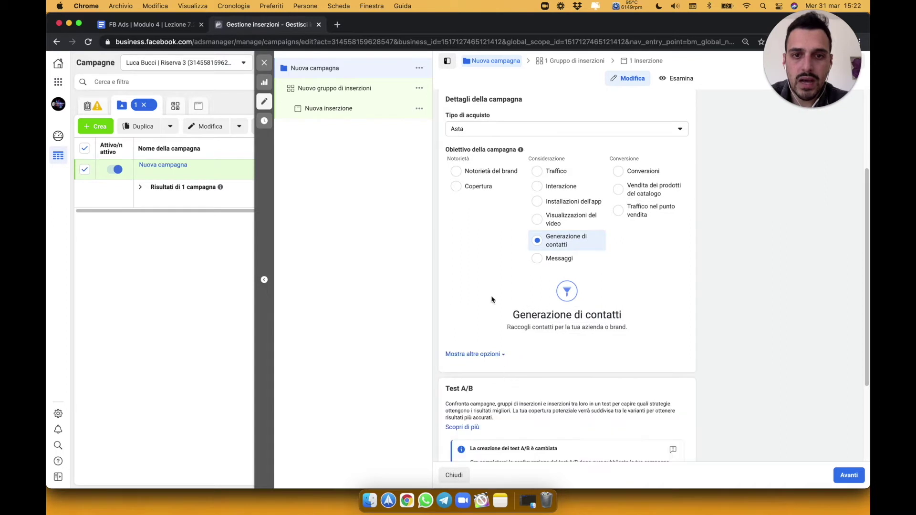
{"action": "scroll", "coordinate": [513, 191], "scroll_direction": "up", "scroll_amount": 3}
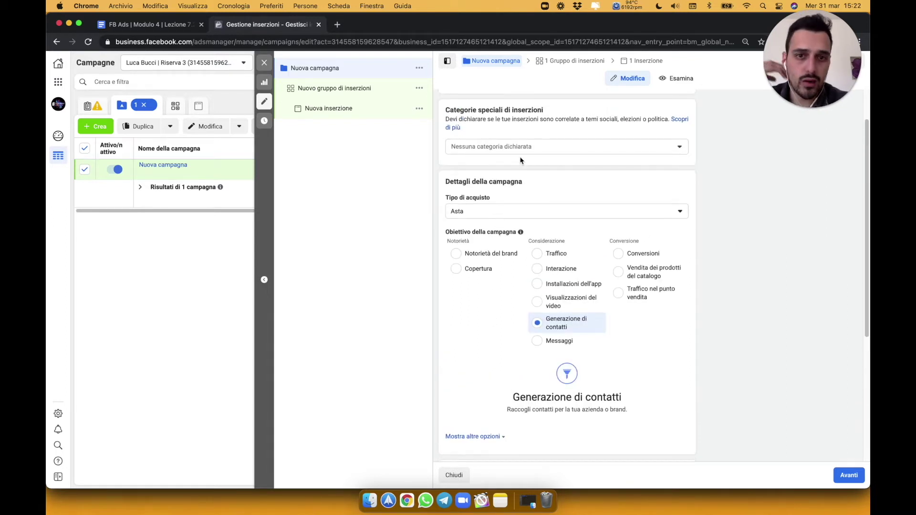
{"action": "scroll", "coordinate": [520, 232], "scroll_direction": "up", "scroll_amount": 2}
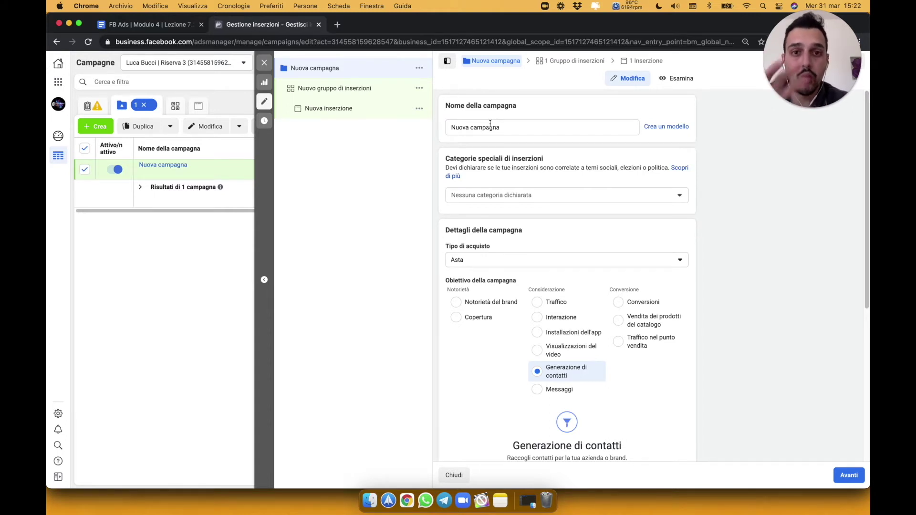
{"action": "left_click", "coordinate": [539, 261]}
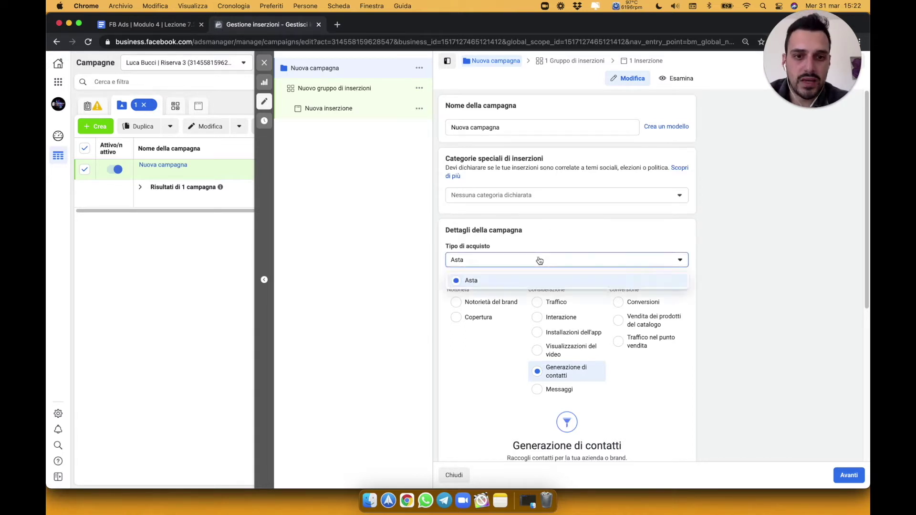
{"action": "left_click", "coordinate": [540, 261]}
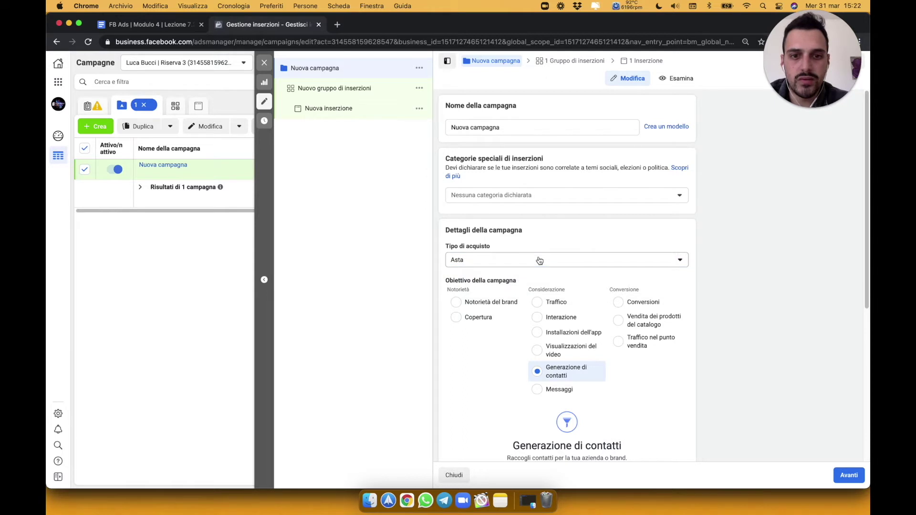
{"action": "scroll", "coordinate": [540, 261], "scroll_direction": "down", "scroll_amount": 3}
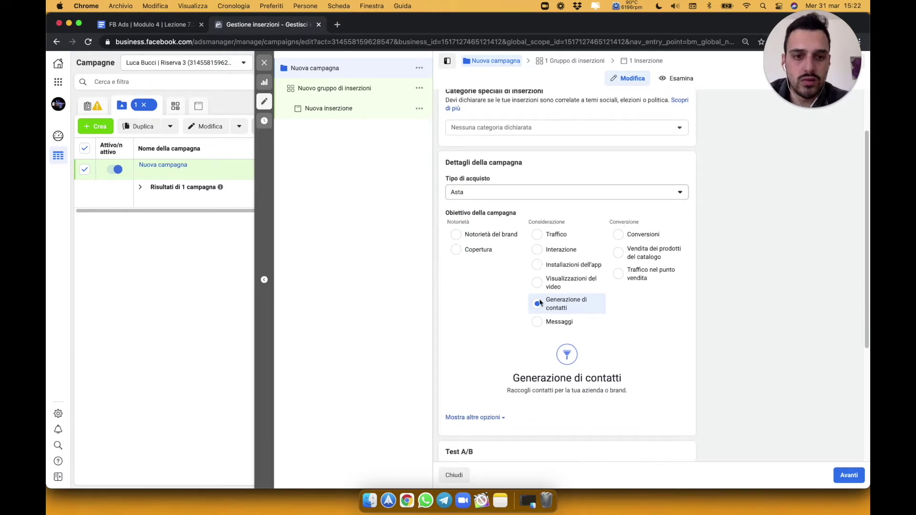
{"action": "scroll", "coordinate": [515, 378], "scroll_direction": "down", "scroll_amount": 3}
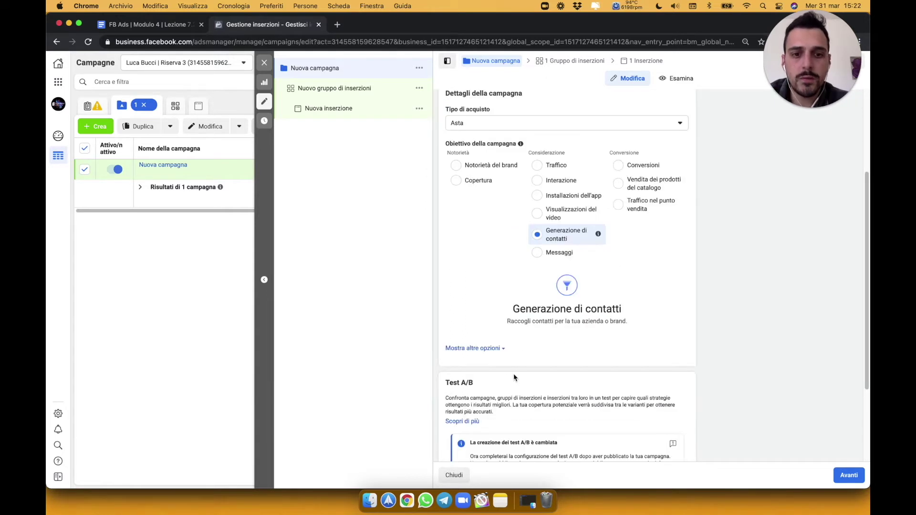
{"action": "left_click", "coordinate": [502, 351]}
{"action": "scroll", "coordinate": [601, 332], "scroll_direction": "down", "scroll_amount": 2}
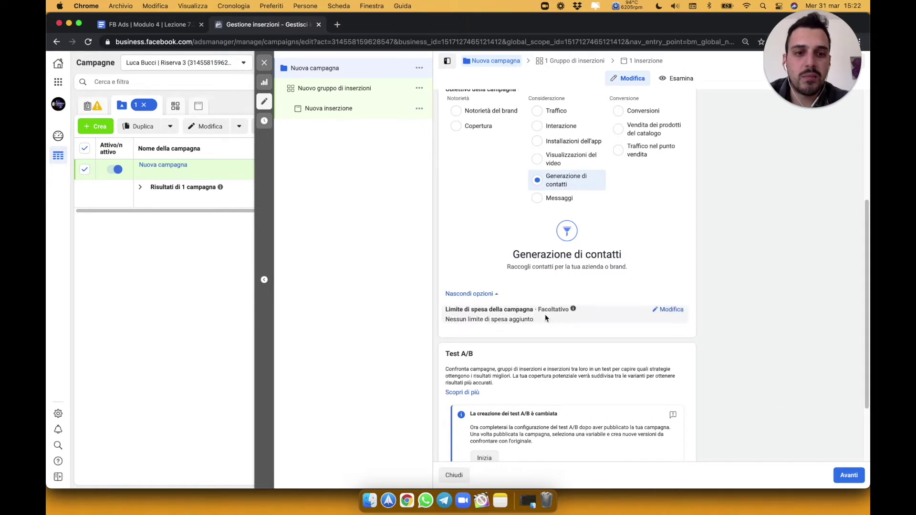
{"action": "mouse_move", "coordinate": [591, 315]}
Step: Turn on campaign budget optimization and set the daily campaign budget to €10,00
{"action": "scroll", "coordinate": [591, 315], "scroll_direction": "down", "scroll_amount": 3}
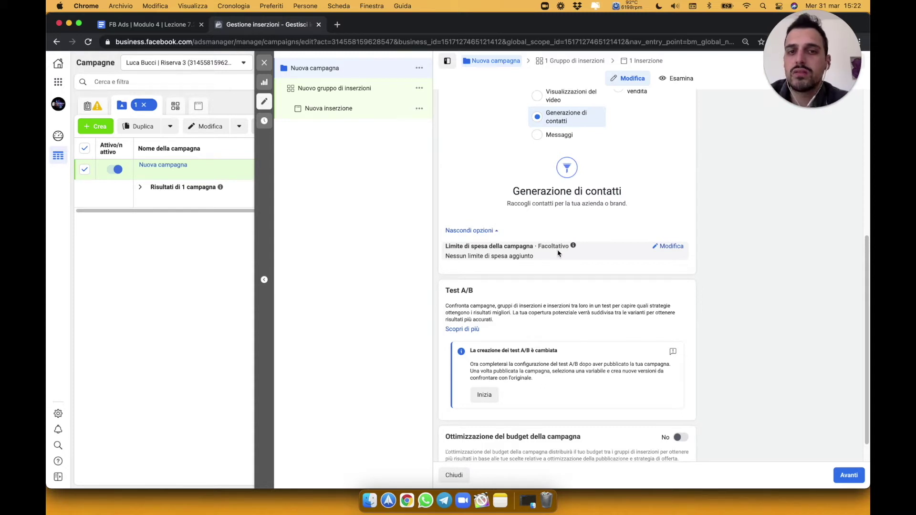
{"action": "scroll", "coordinate": [558, 253], "scroll_direction": "down", "scroll_amount": 1}
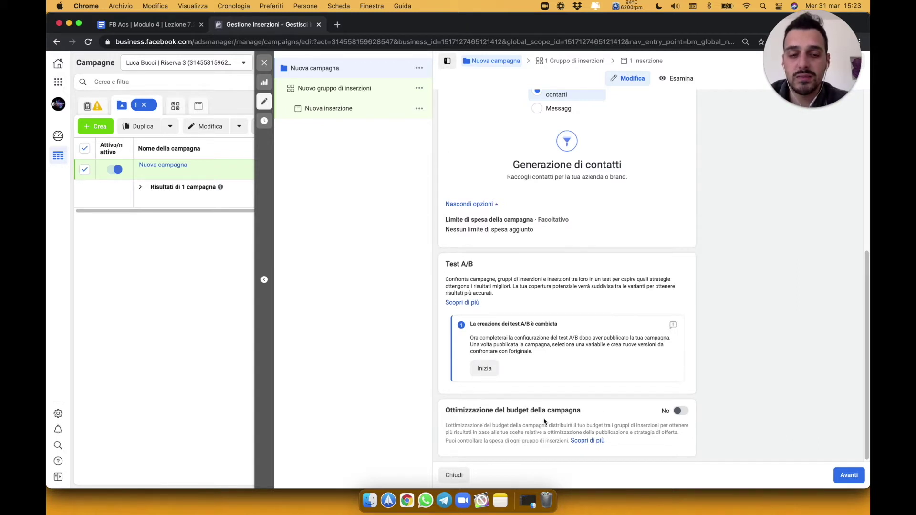
{"action": "left_click", "coordinate": [681, 411]}
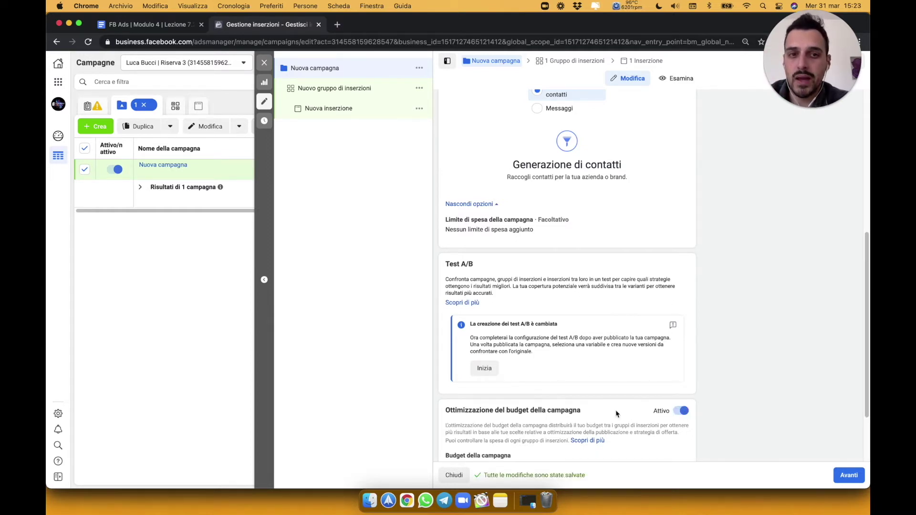
{"action": "scroll", "coordinate": [616, 414], "scroll_direction": "down", "scroll_amount": 3}
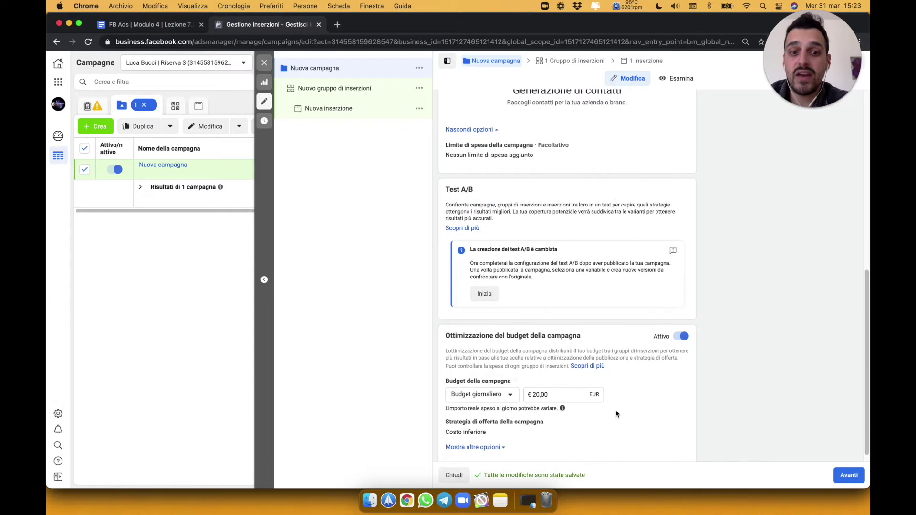
{"action": "left_click", "coordinate": [536, 394]}
{"action": "key", "text": "BackSpace"}
{"action": "type", "text": "1"}
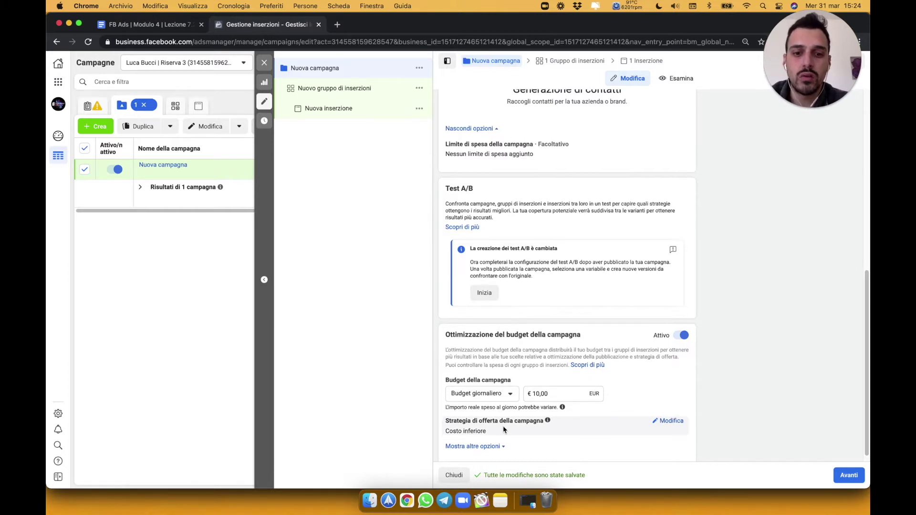
Step: Reveal the additional budget options and review the campaign settings from the name to the budget
{"action": "scroll", "coordinate": [504, 429], "scroll_direction": "down", "scroll_amount": 1}
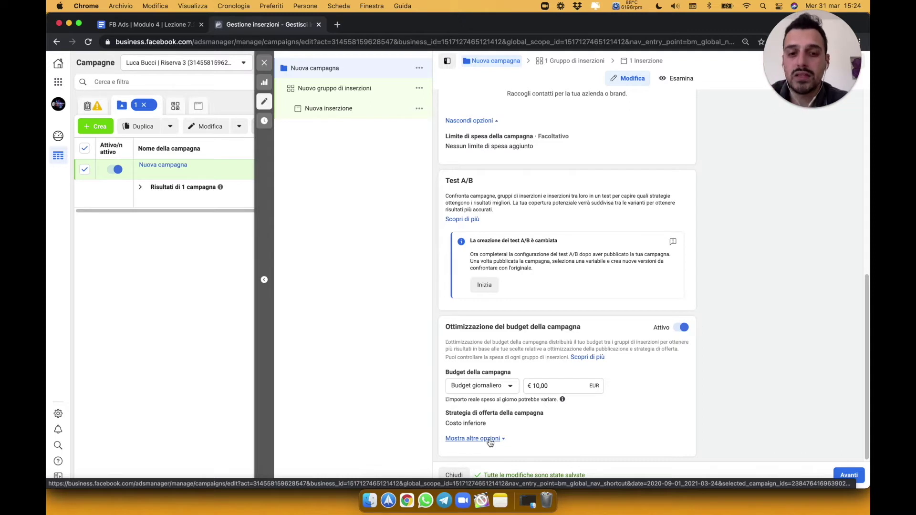
{"action": "left_click", "coordinate": [490, 438]}
{"action": "scroll", "coordinate": [542, 426], "scroll_direction": "down", "scroll_amount": 1}
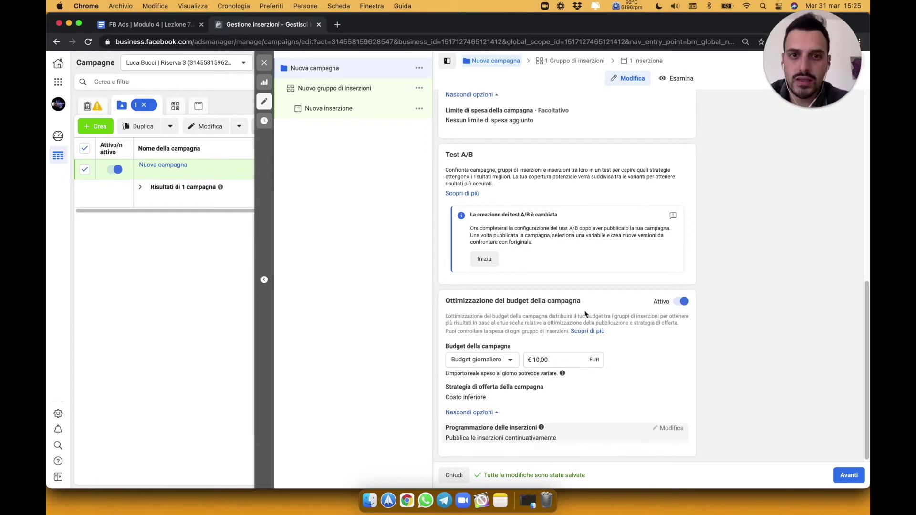
{"action": "scroll", "coordinate": [586, 314], "scroll_direction": "up", "scroll_amount": 1}
{"action": "scroll", "coordinate": [586, 314], "scroll_direction": "up", "scroll_amount": 8}
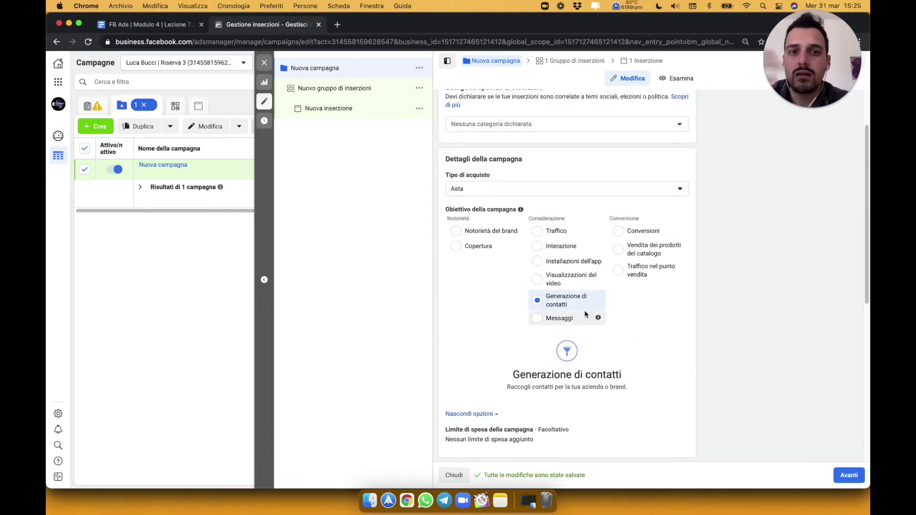
{"action": "scroll", "coordinate": [586, 314], "scroll_direction": "up", "scroll_amount": 2}
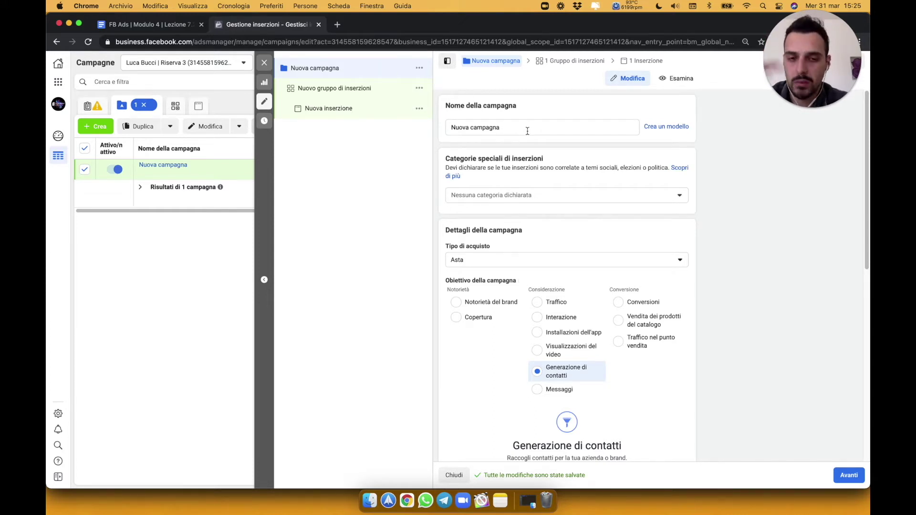
{"action": "scroll", "coordinate": [532, 139], "scroll_direction": "down", "scroll_amount": 3}
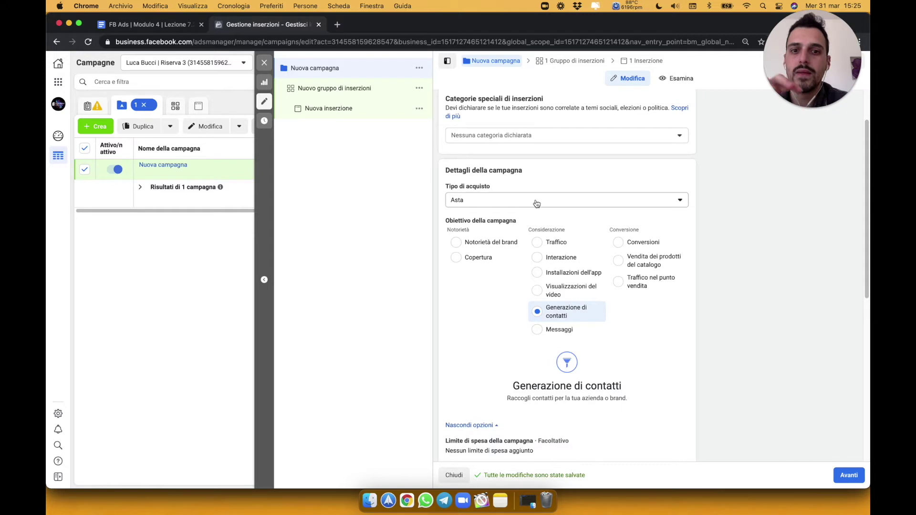
{"action": "scroll", "coordinate": [575, 296], "scroll_direction": "down", "scroll_amount": 4}
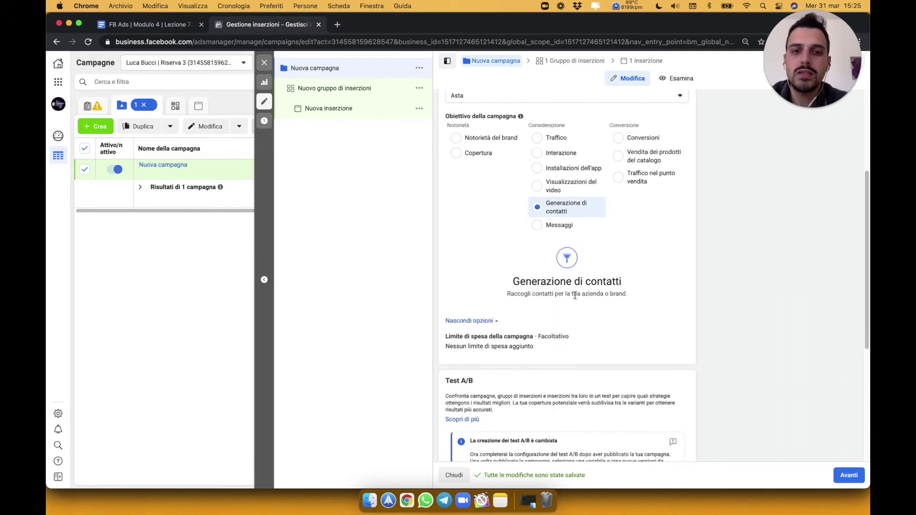
{"action": "scroll", "coordinate": [575, 297], "scroll_direction": "down", "scroll_amount": 7}
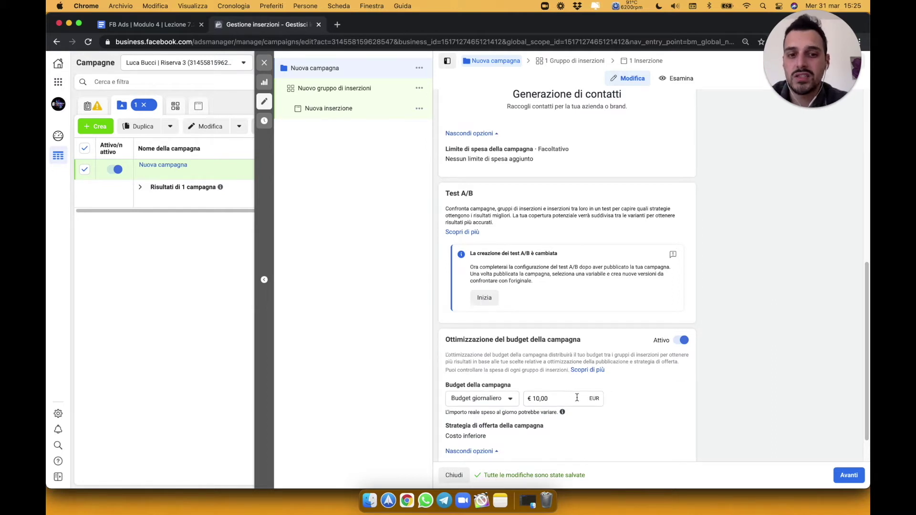
Step: Keep Budget giornaliero as the campaign budget type and continue to the ad set settings
{"action": "left_click", "coordinate": [512, 403]}
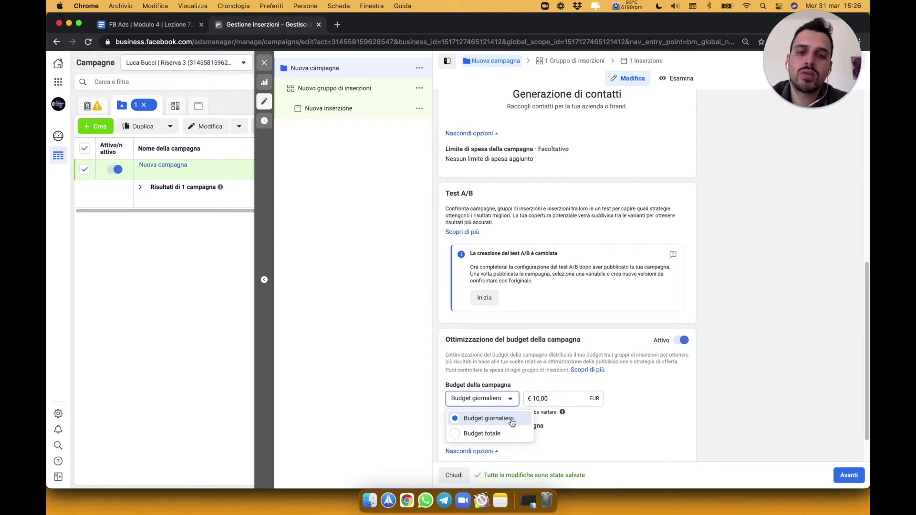
{"action": "left_click", "coordinate": [511, 420]}
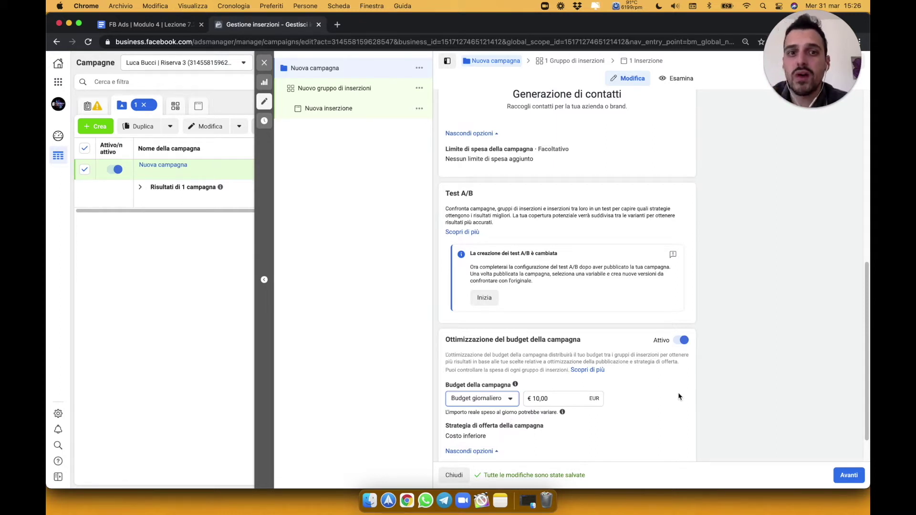
{"action": "left_click", "coordinate": [851, 475]}
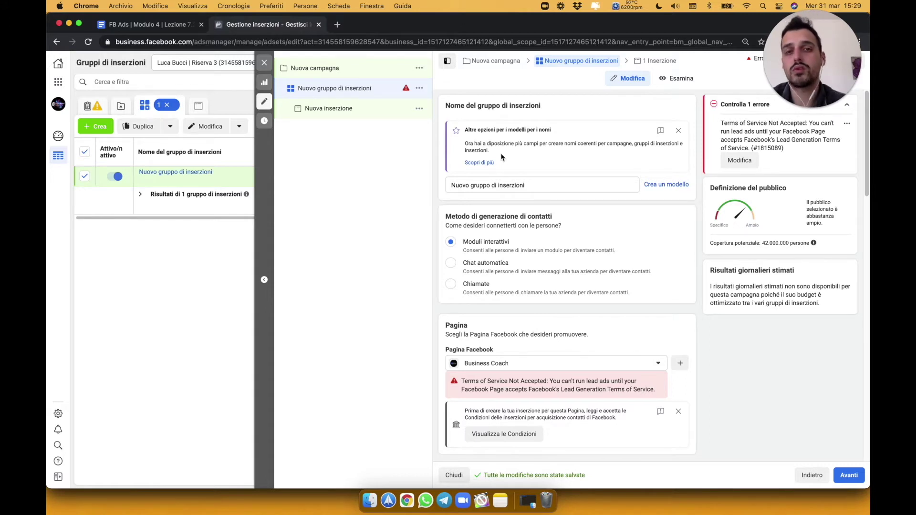
Step: Change the ad set's promoted Facebook Page from Business Coach to the advertiser's own named page
{"action": "scroll", "coordinate": [501, 157], "scroll_direction": "down", "scroll_amount": 3}
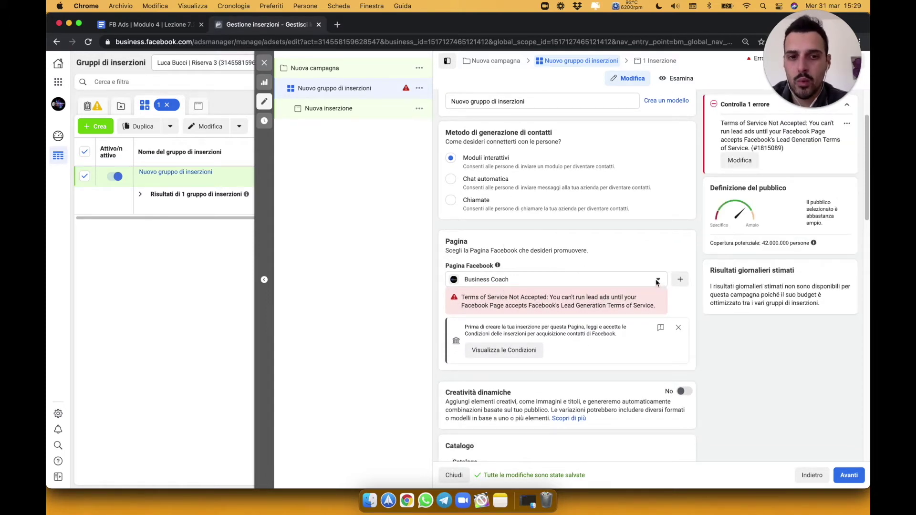
{"action": "left_click", "coordinate": [658, 282]}
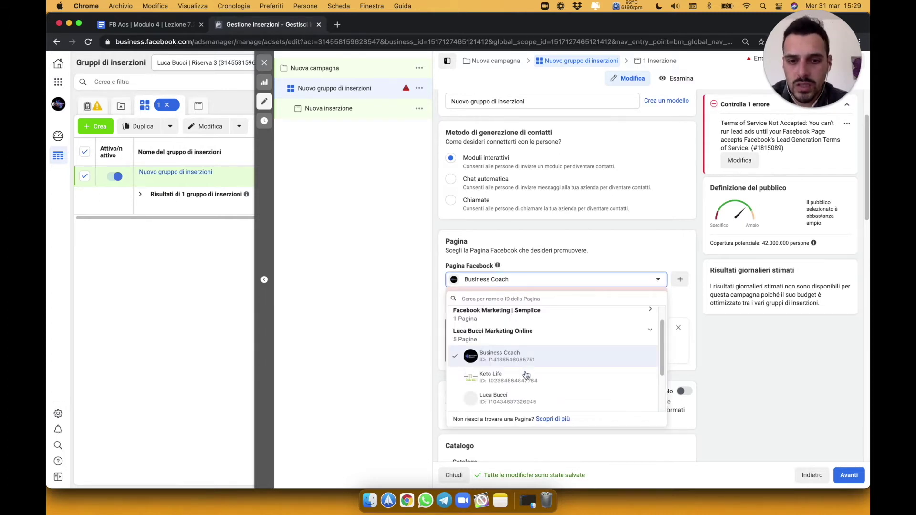
{"action": "scroll", "coordinate": [526, 375], "scroll_direction": "down", "scroll_amount": 3}
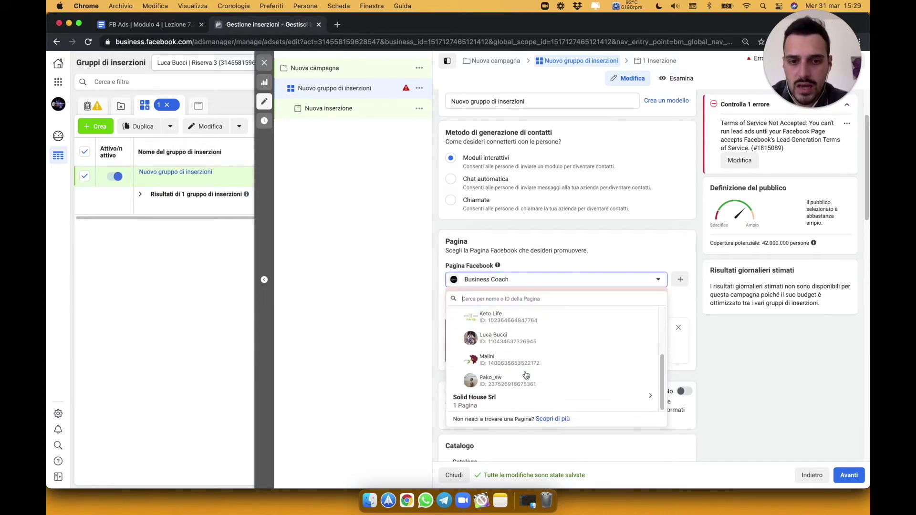
{"action": "left_click", "coordinate": [507, 338]}
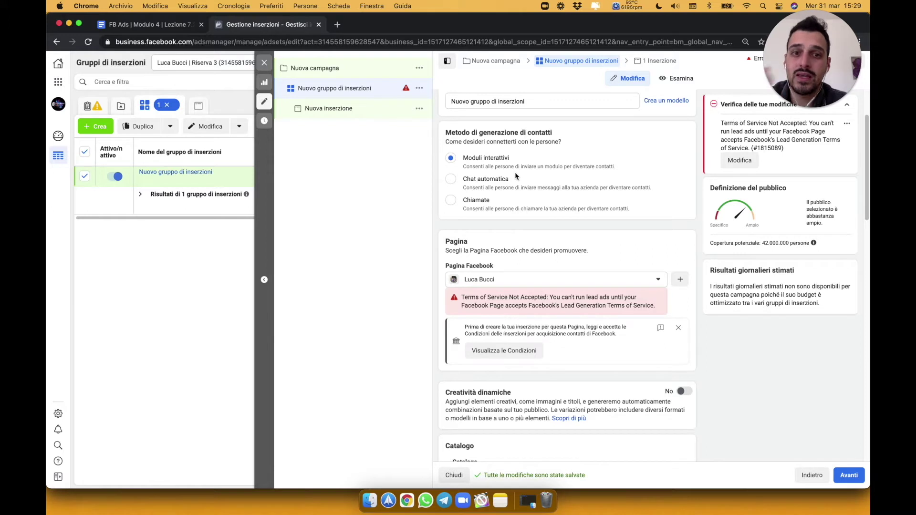
Step: Open and accept Facebook's lead ad terms (Condizioni delle inserzioni per acquisizione contatti) for the selected Page
{"action": "left_click", "coordinate": [504, 351]}
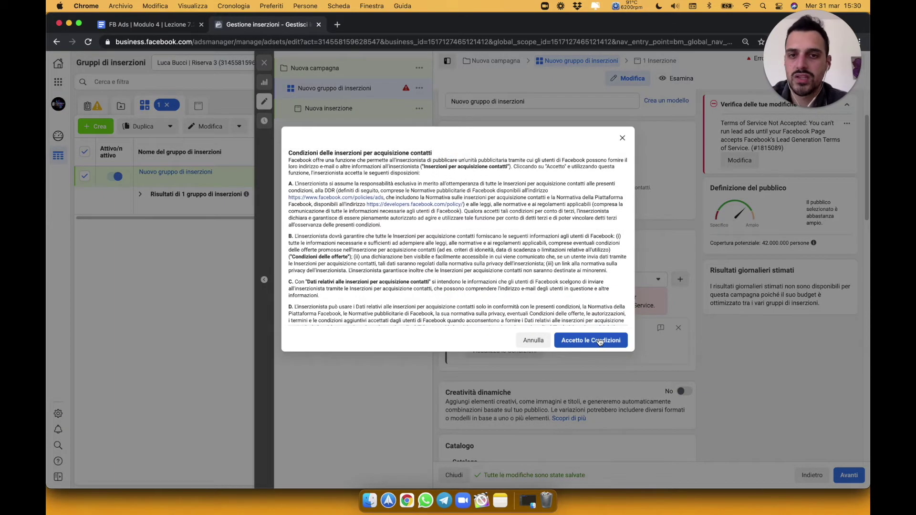
{"action": "left_click", "coordinate": [600, 340]}
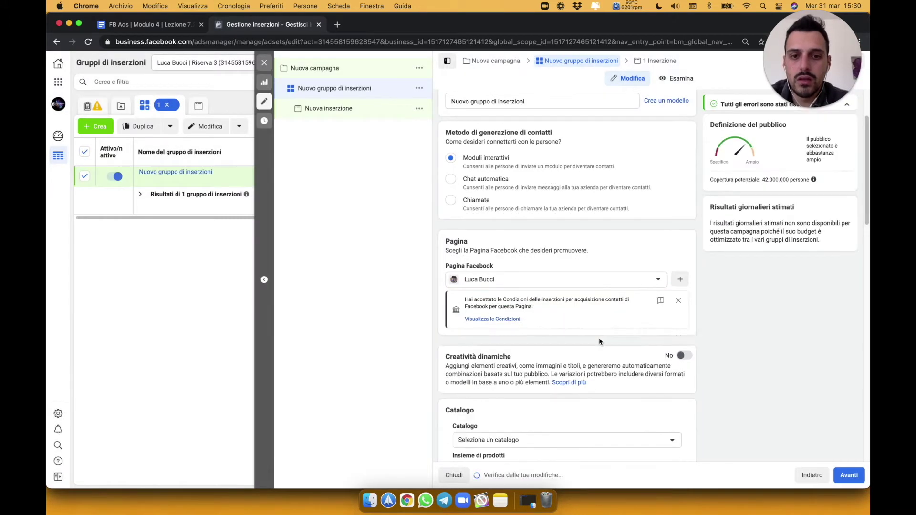
Step: Inspect the ad set's start date and time settings and try the optional end date (Imposta una data di fine)
{"action": "scroll", "coordinate": [599, 342], "scroll_direction": "down", "scroll_amount": 3}
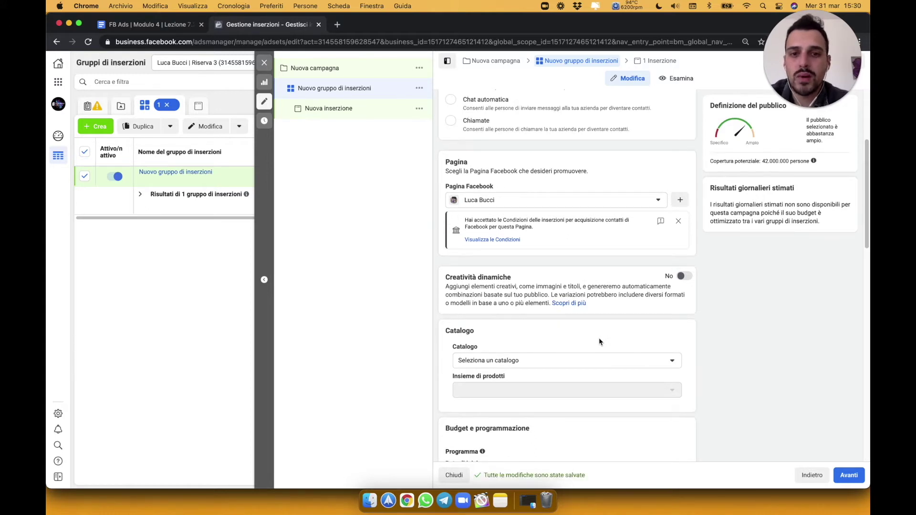
{"action": "scroll", "coordinate": [600, 342], "scroll_direction": "down", "scroll_amount": 3}
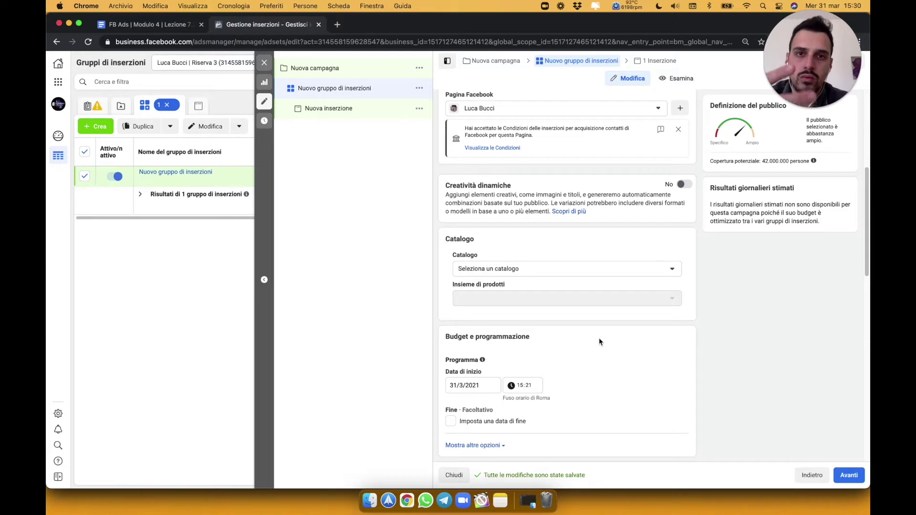
{"action": "scroll", "coordinate": [600, 342], "scroll_direction": "down", "scroll_amount": 3}
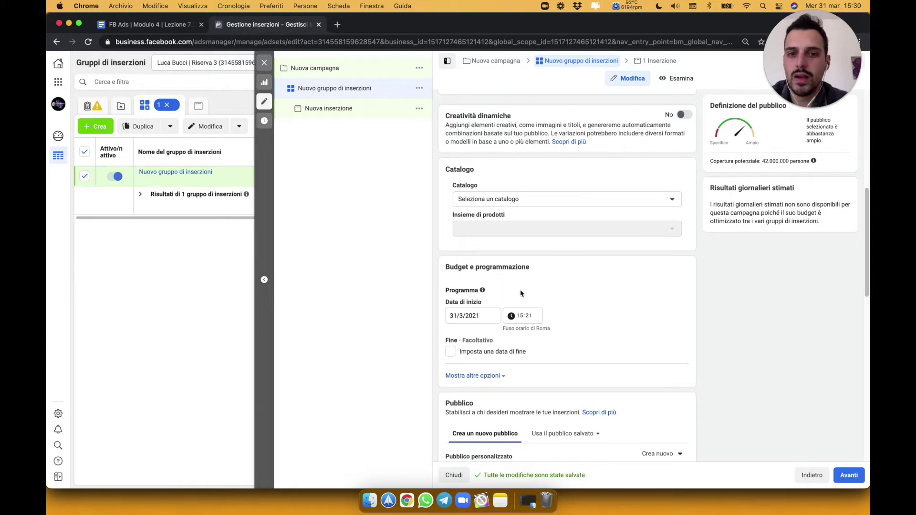
{"action": "mouse_move", "coordinate": [483, 290]}
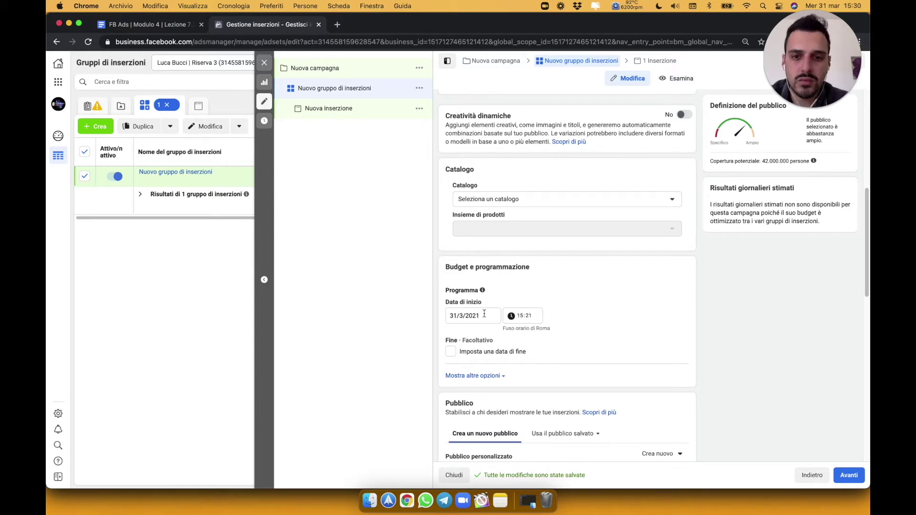
{"action": "left_click", "coordinate": [485, 313]}
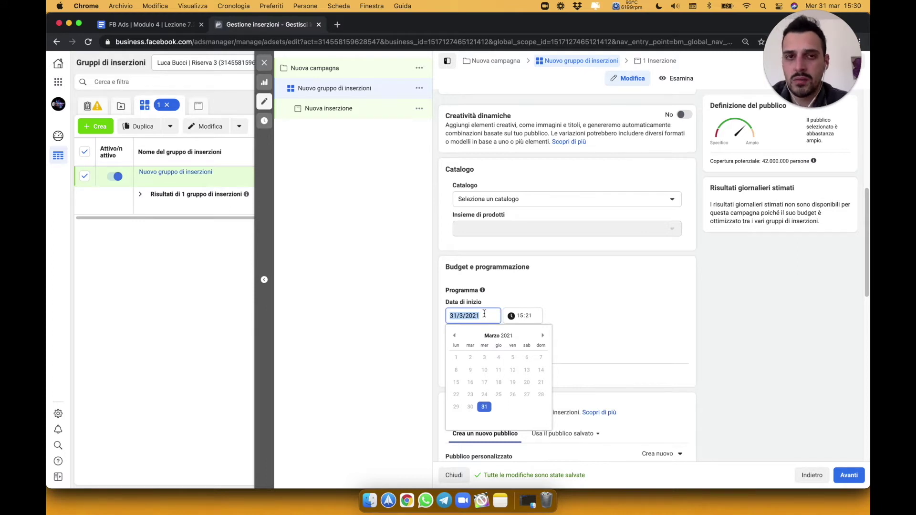
{"action": "left_click", "coordinate": [523, 317]}
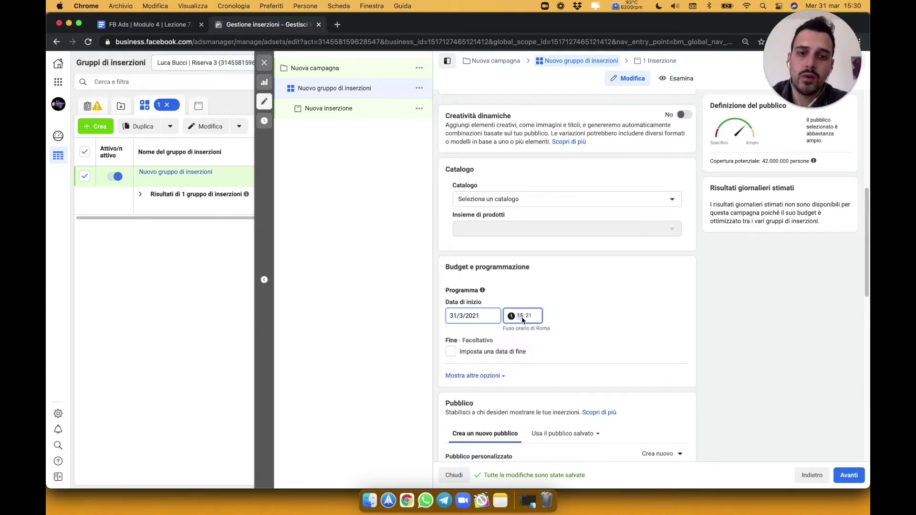
{"action": "left_click", "coordinate": [454, 354]}
{"action": "left_click", "coordinate": [453, 353]}
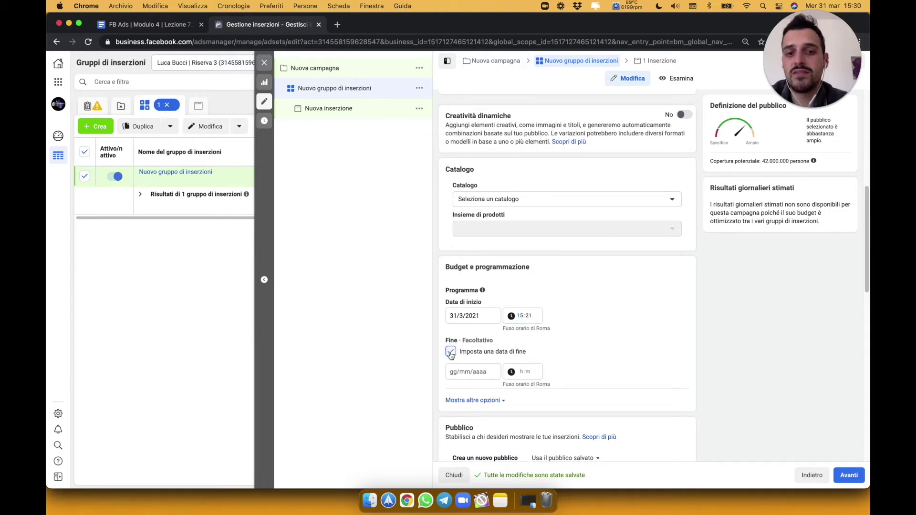
{"action": "left_click", "coordinate": [451, 353]}
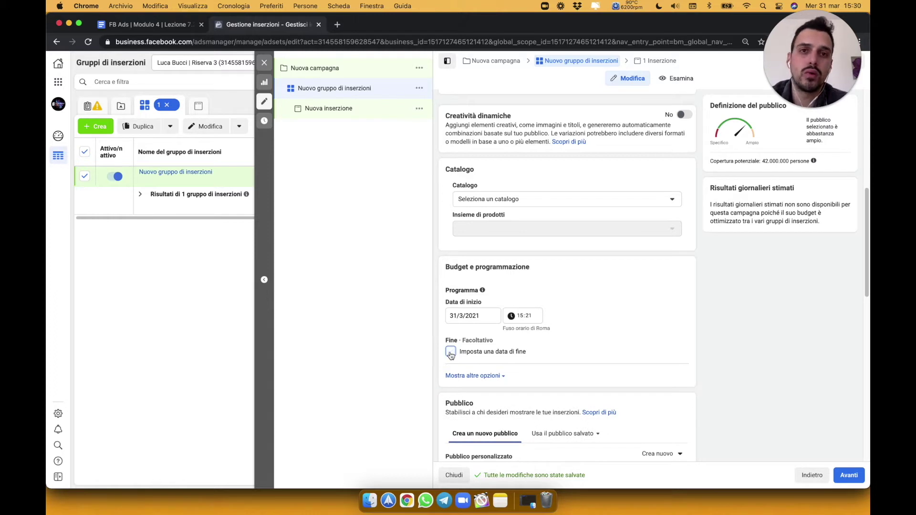
Step: Reveal the additional scheduling options and review the optional ad set spending limits
{"action": "left_click", "coordinate": [481, 377]}
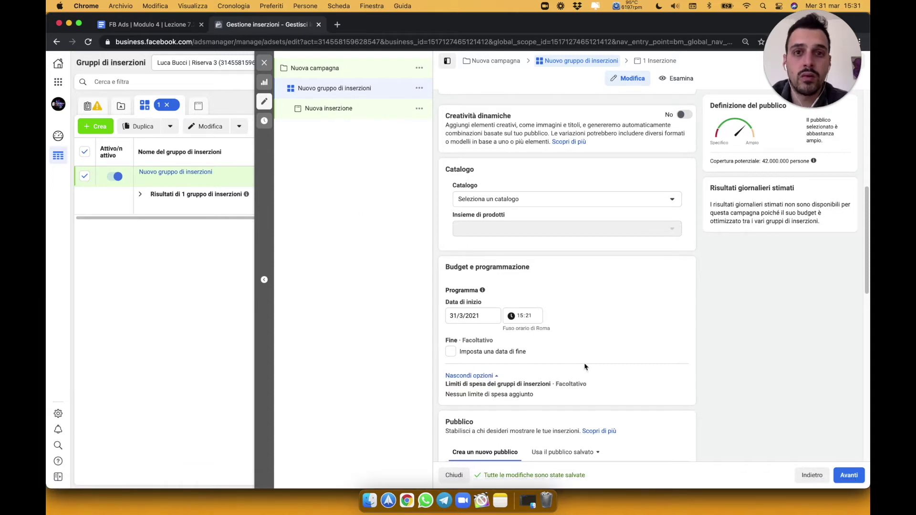
{"action": "scroll", "coordinate": [586, 366], "scroll_direction": "down", "scroll_amount": 3}
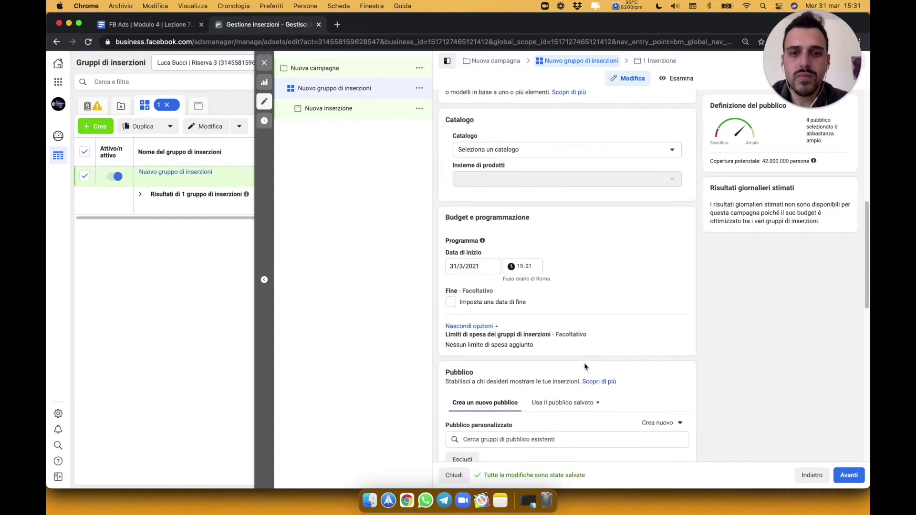
{"action": "scroll", "coordinate": [571, 360], "scroll_direction": "down", "scroll_amount": 1}
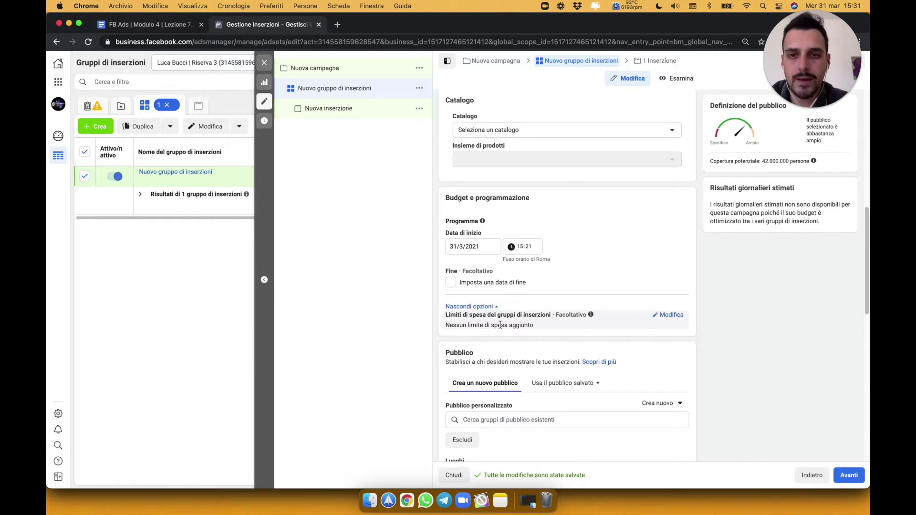
{"action": "scroll", "coordinate": [500, 325], "scroll_direction": "down", "scroll_amount": 2}
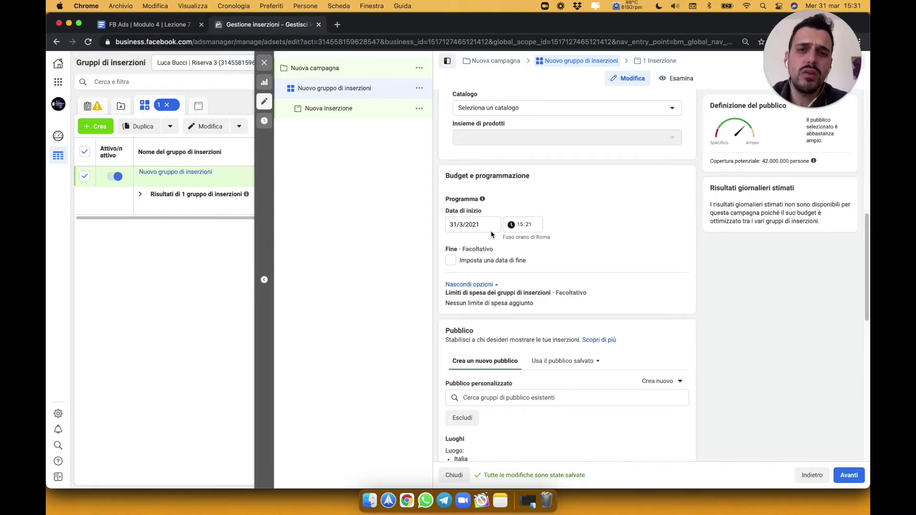
Step: Examine the available sources for a new Pubblico personalizzato in the audience section, without creating one
{"action": "scroll", "coordinate": [492, 234], "scroll_direction": "down", "scroll_amount": 3}
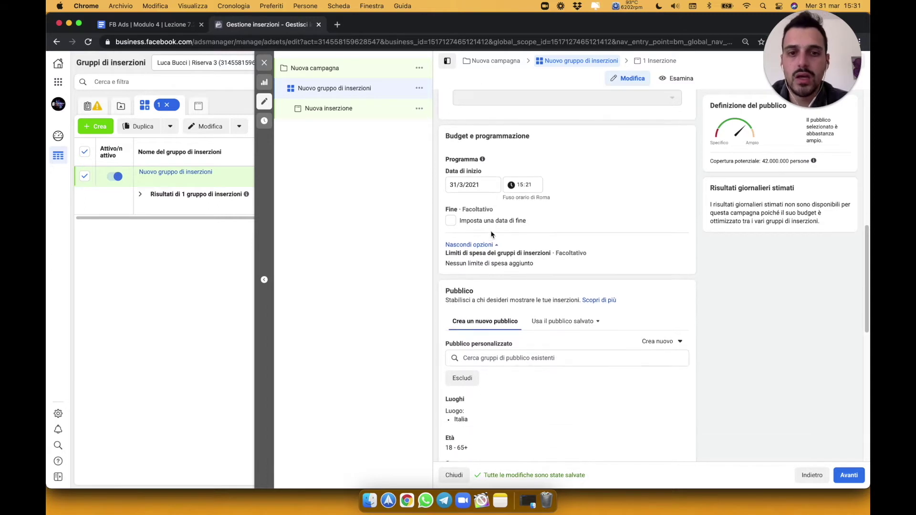
{"action": "scroll", "coordinate": [492, 233], "scroll_direction": "down", "scroll_amount": 3}
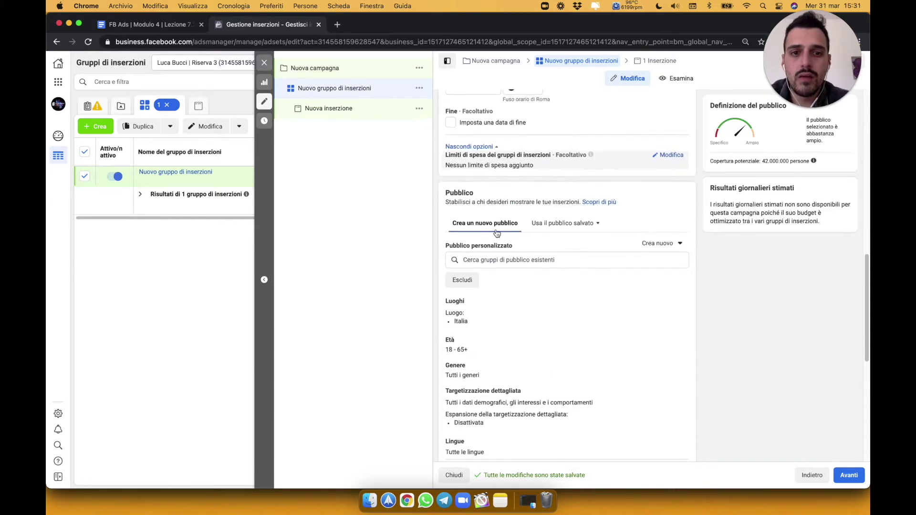
{"action": "scroll", "coordinate": [600, 250], "scroll_direction": "down", "scroll_amount": 3}
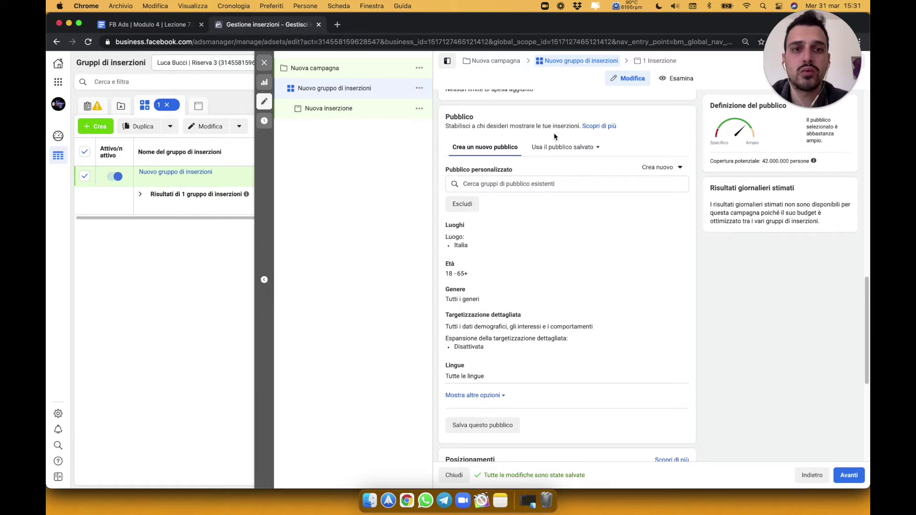
{"action": "left_click", "coordinate": [580, 183]}
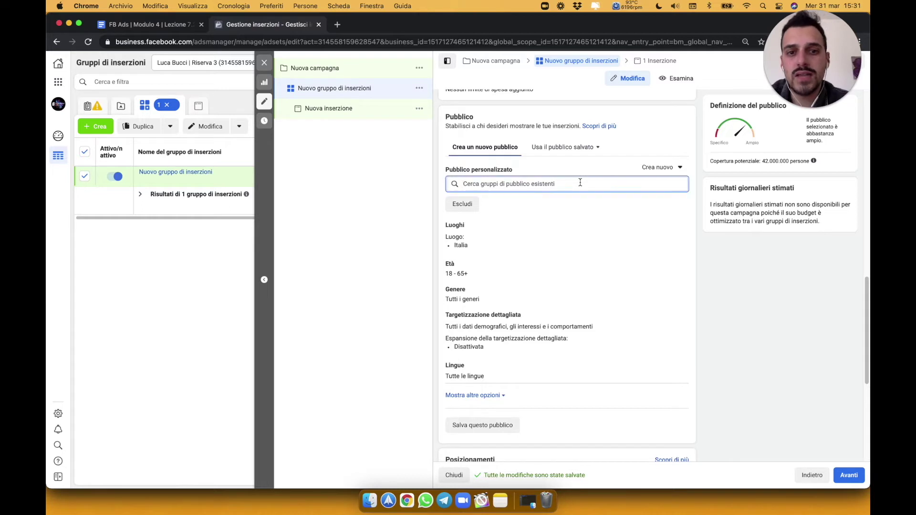
{"action": "left_click", "coordinate": [660, 170]}
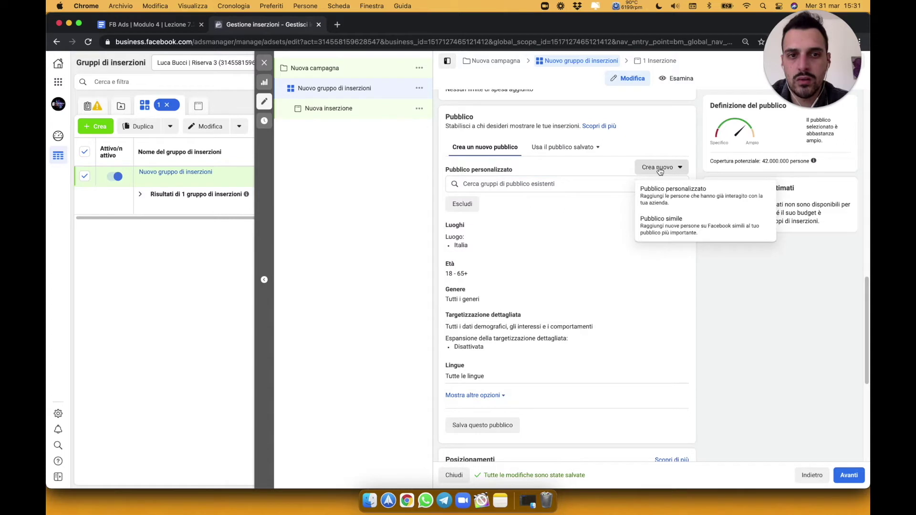
{"action": "left_click", "coordinate": [668, 196]}
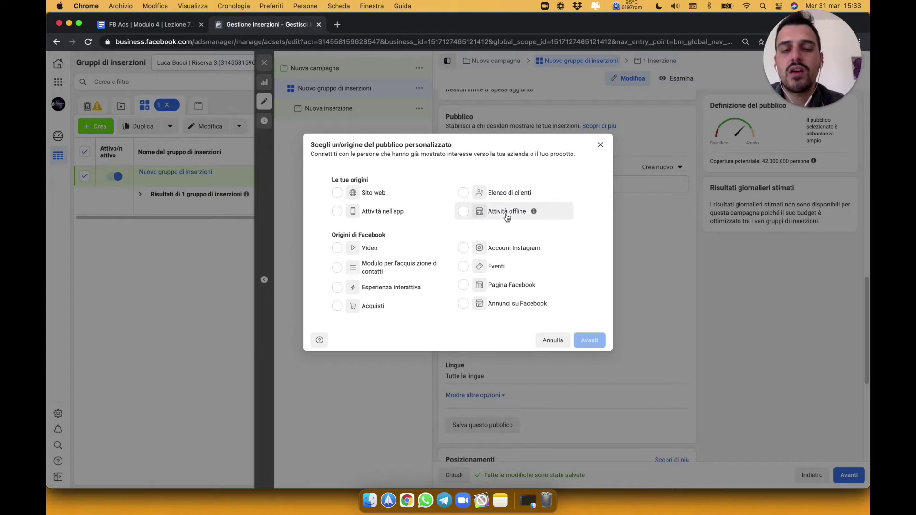
{"action": "mouse_move", "coordinate": [535, 213]}
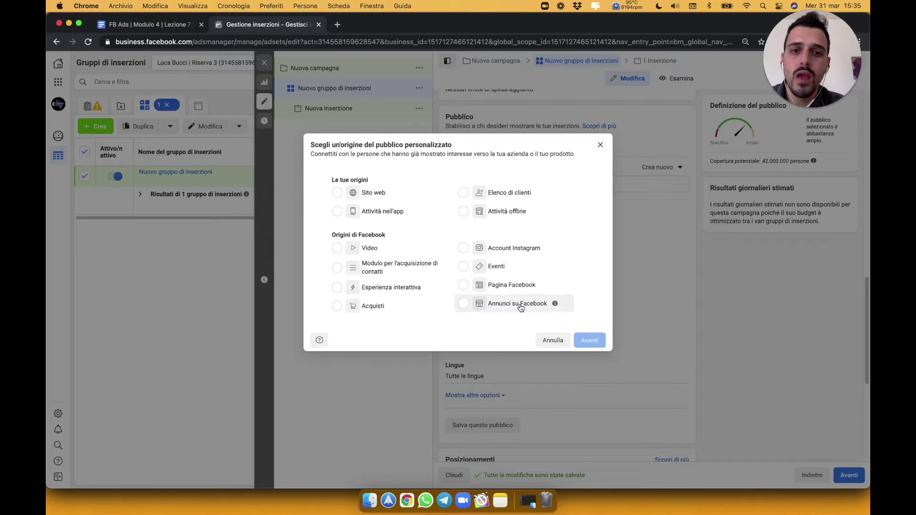
{"action": "mouse_move", "coordinate": [556, 306]}
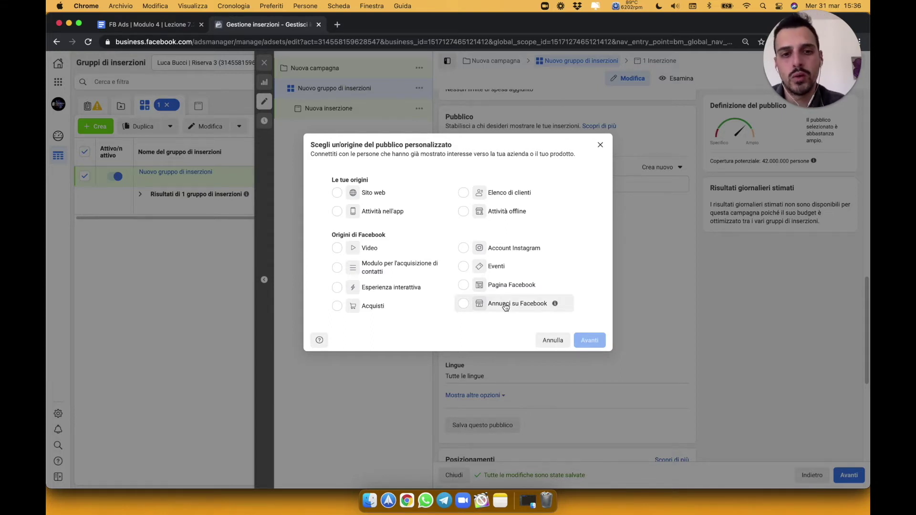
{"action": "left_click", "coordinate": [601, 147]}
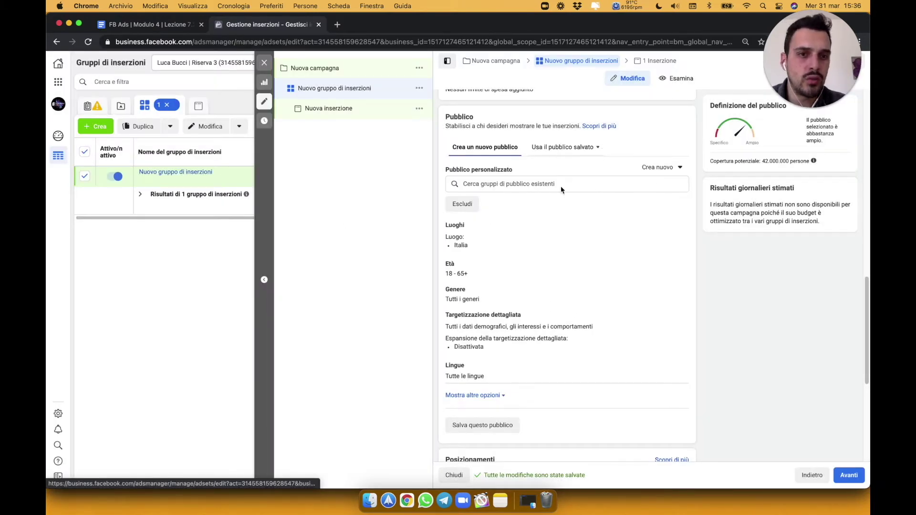
Step: Show the custom audience exclusion field and set the location targeting to Le persone che vivono in questo luogo
{"action": "left_click", "coordinate": [462, 205]}
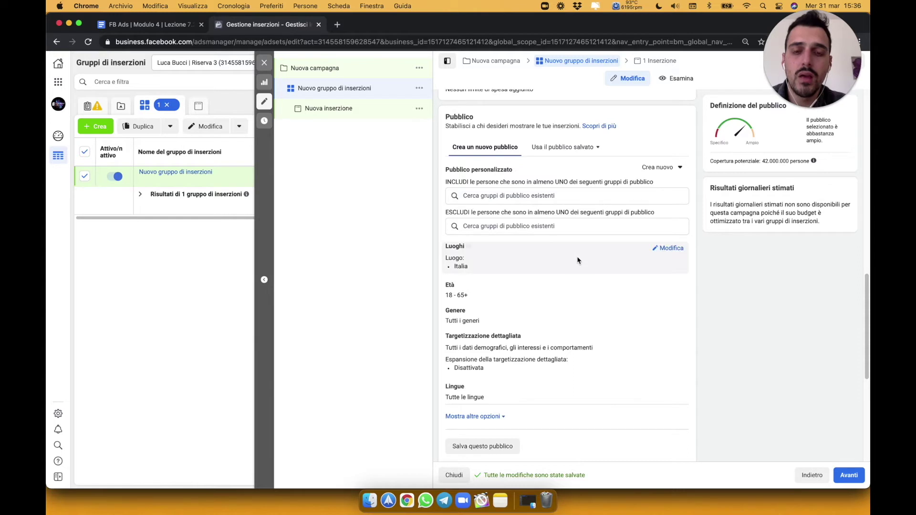
{"action": "left_click", "coordinate": [672, 250]}
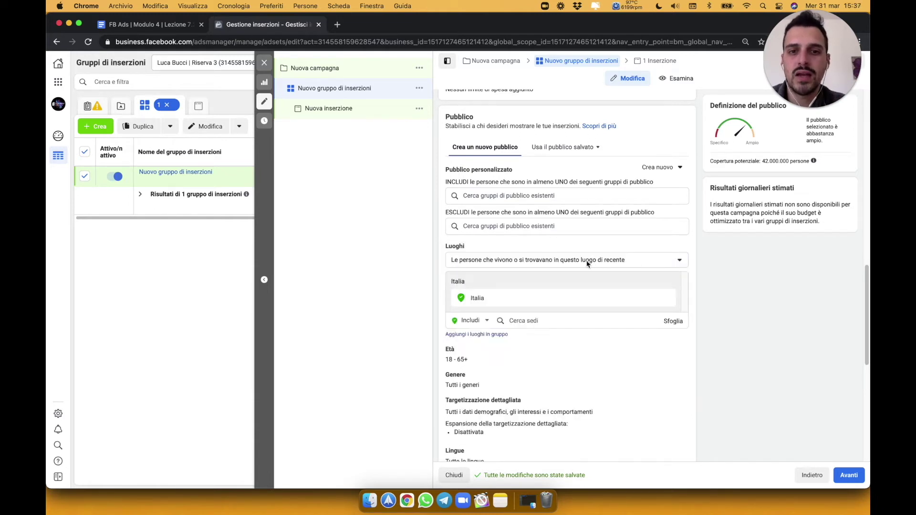
{"action": "left_click", "coordinate": [517, 262]}
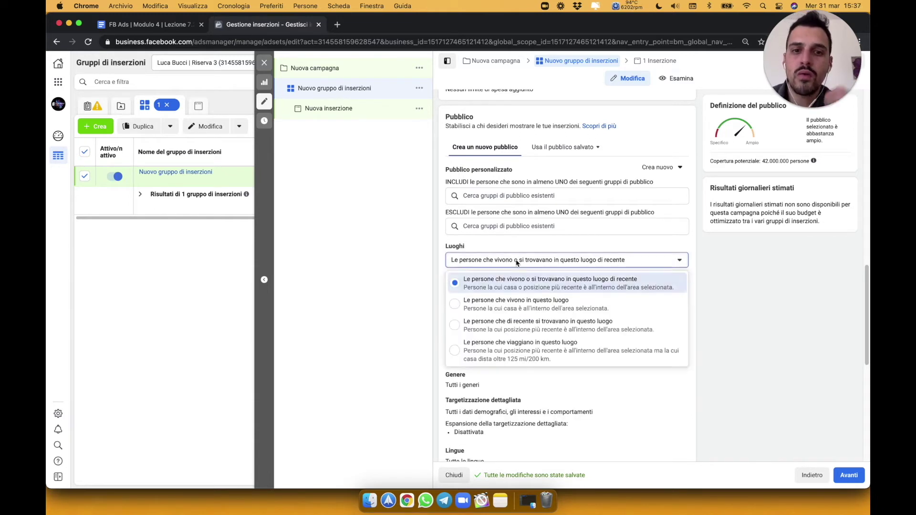
{"action": "left_click", "coordinate": [558, 307]}
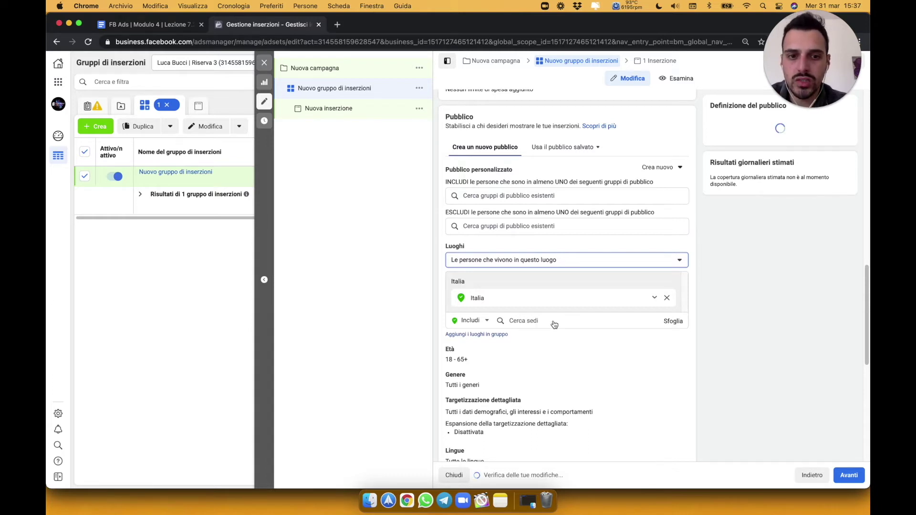
Step: Replace Italia with Rimini, Emilia-Romagna as the included location and check its targeted area on the map
{"action": "left_click", "coordinate": [667, 298]}
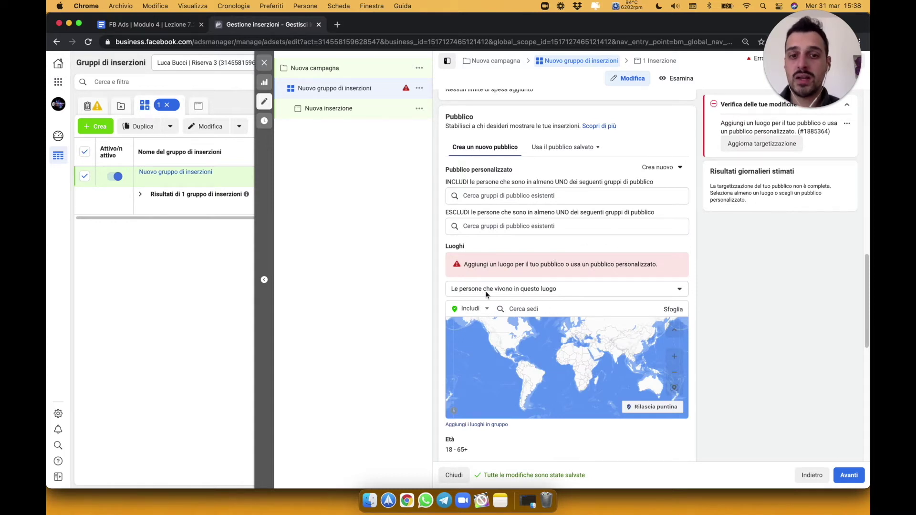
{"action": "left_click", "coordinate": [527, 311]}
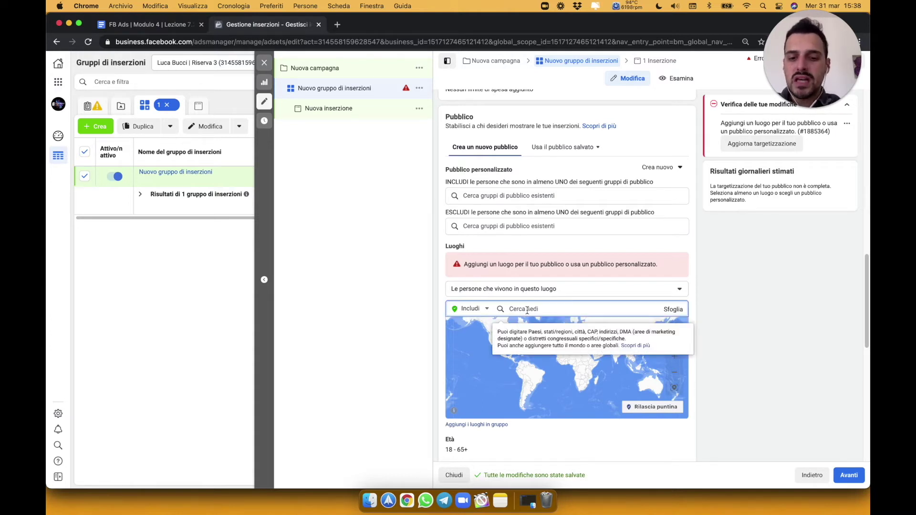
{"action": "type", "text": "rimini"}
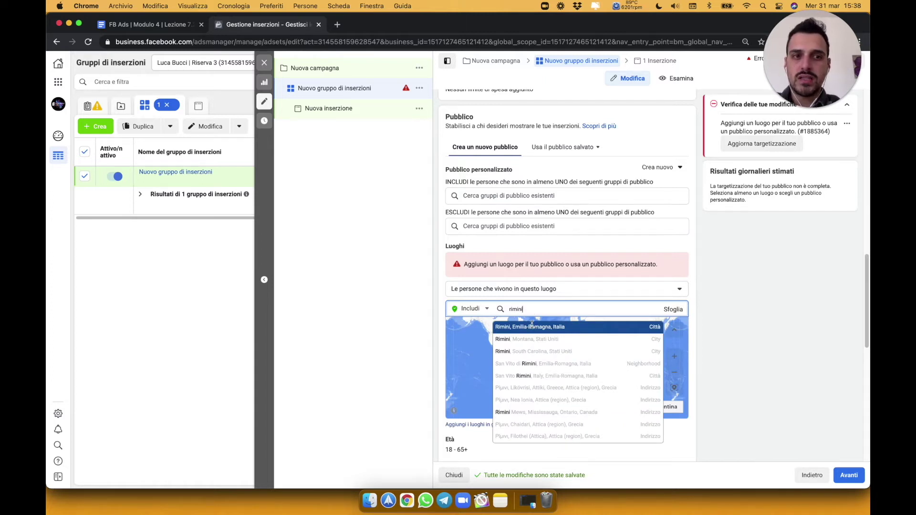
{"action": "left_click", "coordinate": [531, 327]}
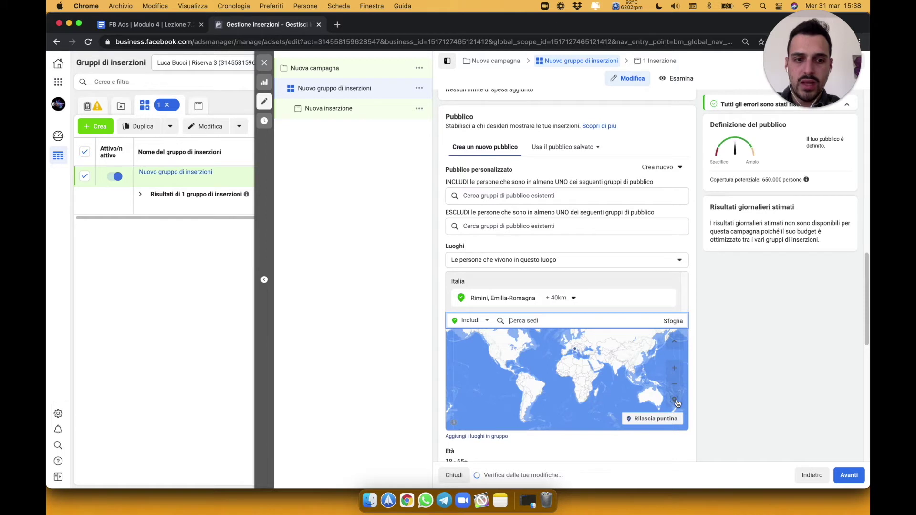
{"action": "left_click", "coordinate": [677, 403]}
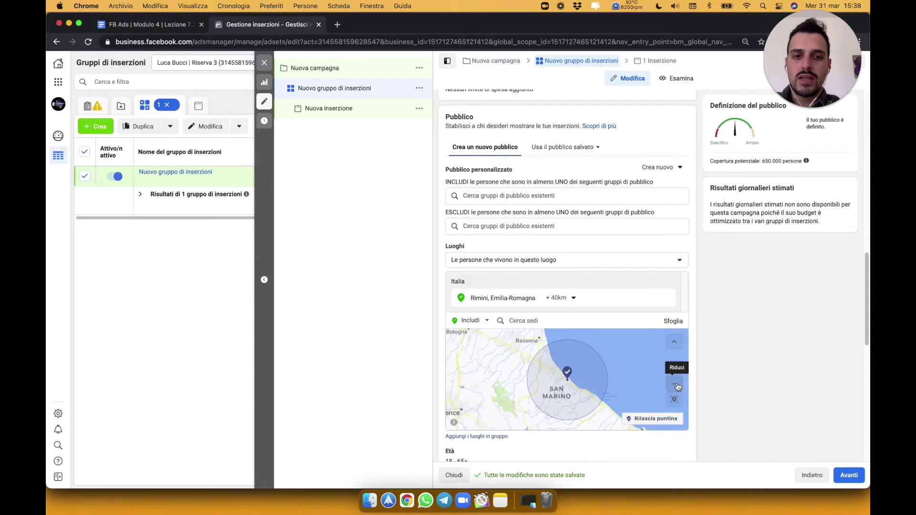
{"action": "left_click", "coordinate": [677, 386]}
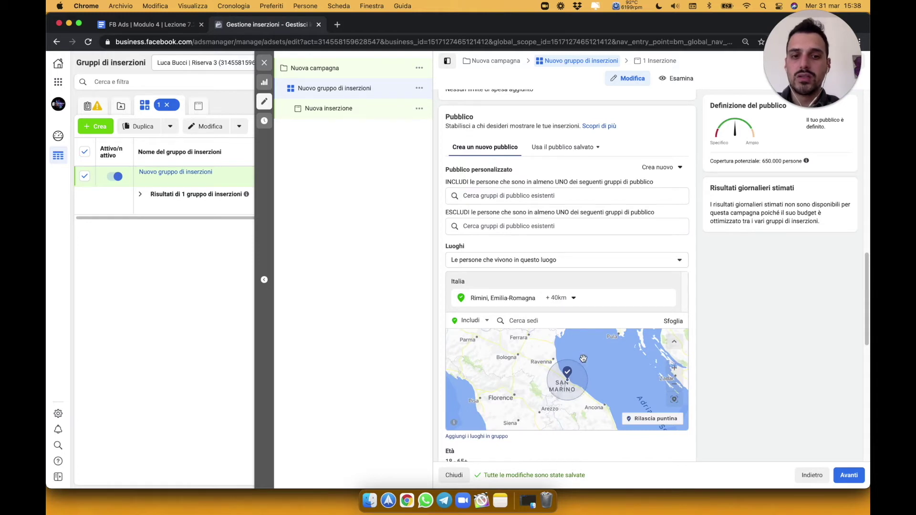
{"action": "scroll", "coordinate": [592, 445], "scroll_direction": "down", "scroll_amount": 1}
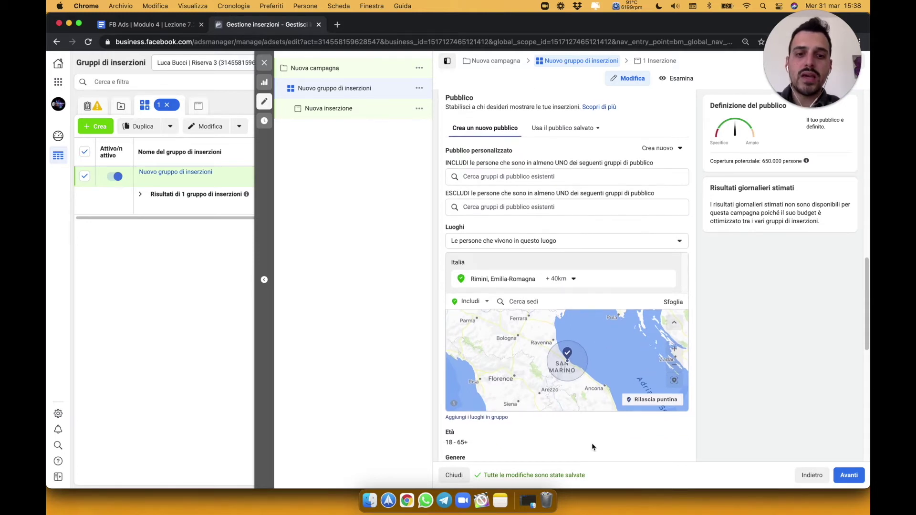
{"action": "scroll", "coordinate": [592, 445], "scroll_direction": "down", "scroll_amount": 2}
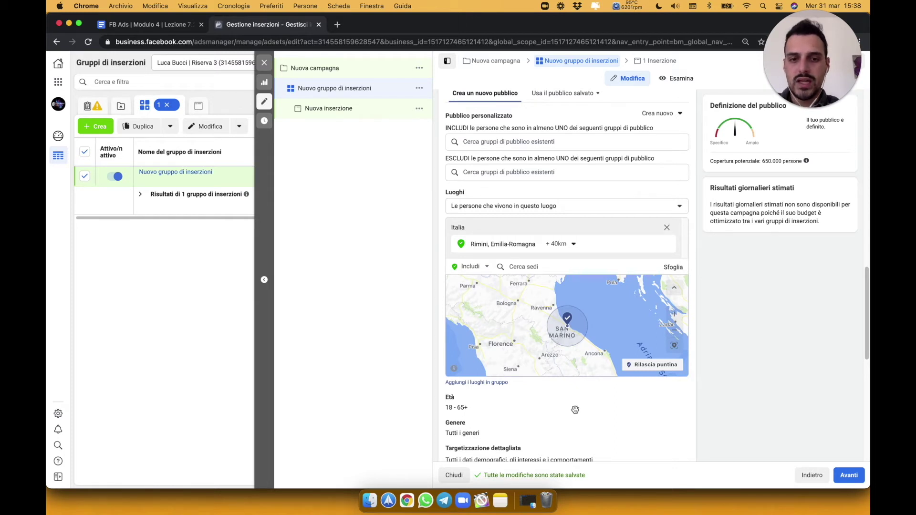
Step: Add Italiano as the audience language and dismiss the specialised-option tip below the language field
{"action": "scroll", "coordinate": [596, 381], "scroll_direction": "down", "scroll_amount": 3}
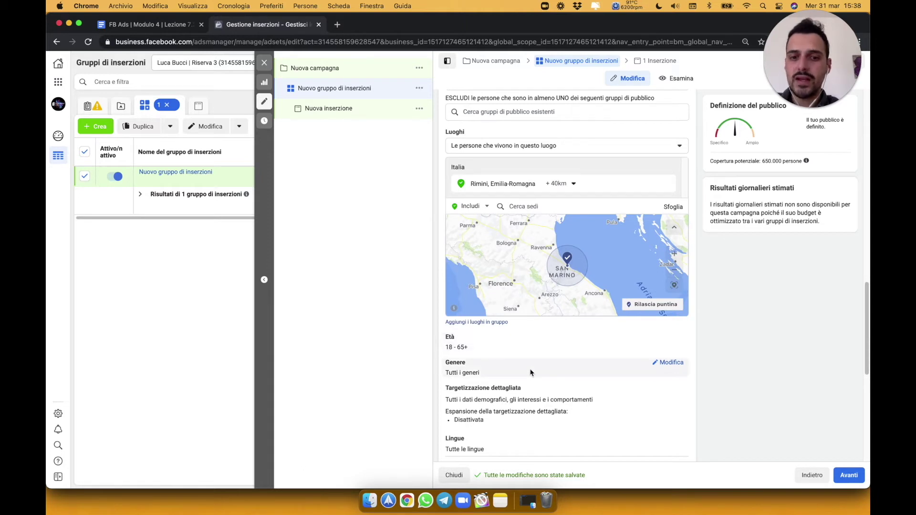
{"action": "scroll", "coordinate": [572, 394], "scroll_direction": "down", "scroll_amount": 4}
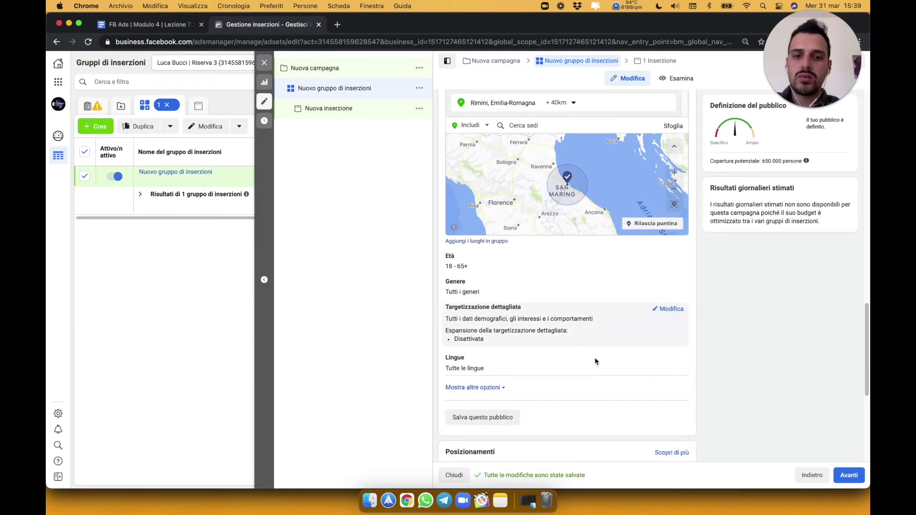
{"action": "left_click", "coordinate": [668, 360]}
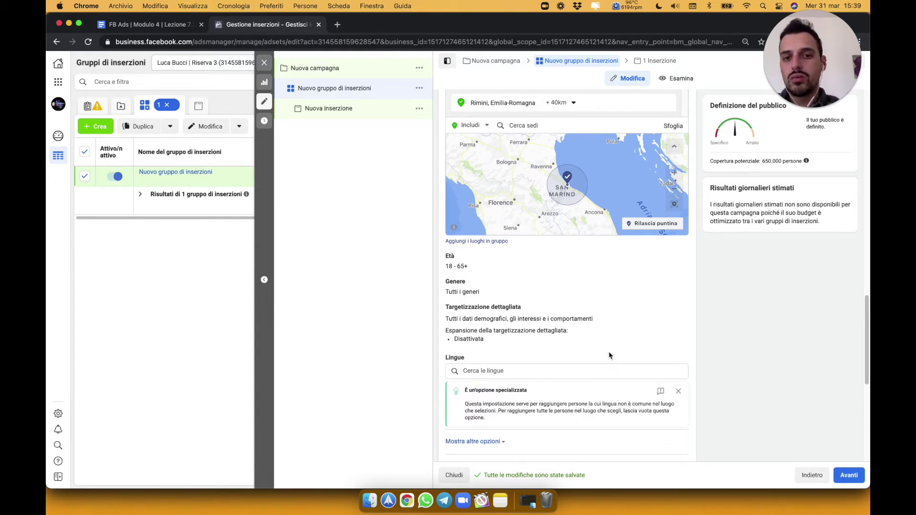
{"action": "left_click", "coordinate": [510, 370]}
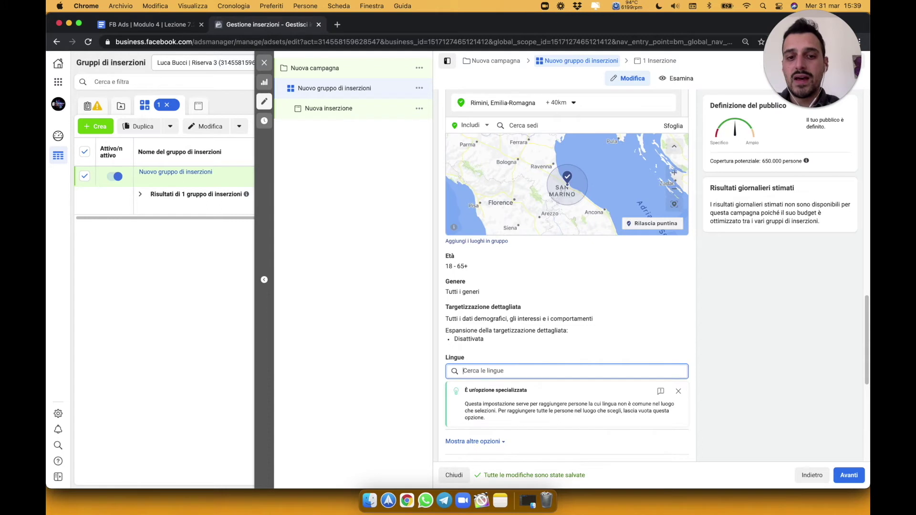
{"action": "type", "text": "it"}
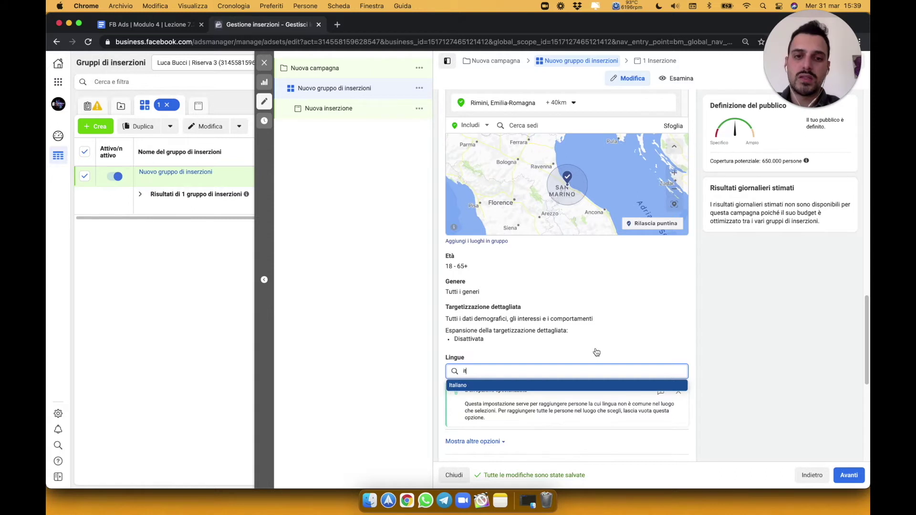
{"action": "key", "text": "Return"}
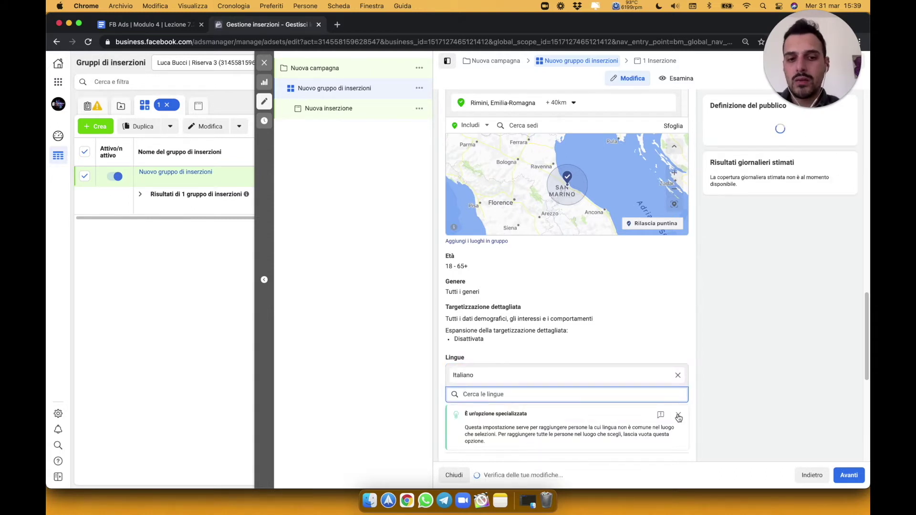
{"action": "left_click", "coordinate": [564, 354]}
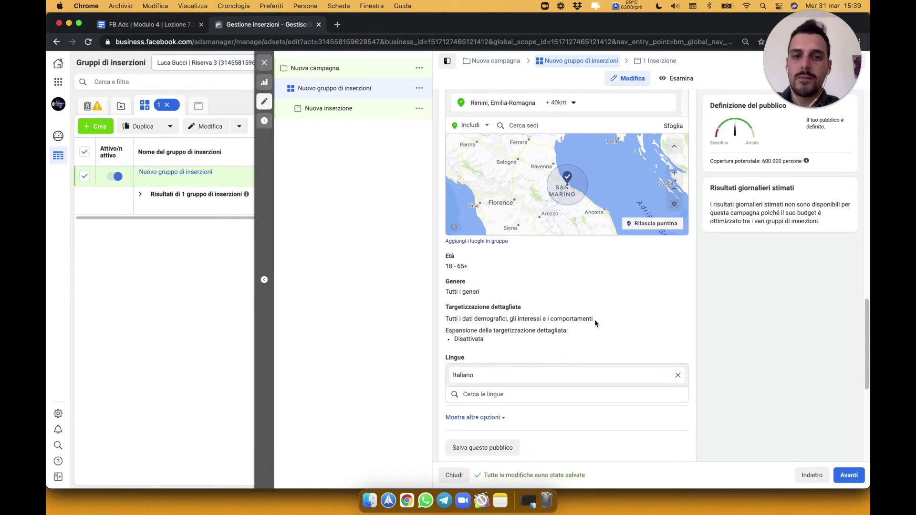
Step: Open the ad set's detailed targeting for editing and browse its top-level categories
{"action": "mouse_move", "coordinate": [509, 319]}
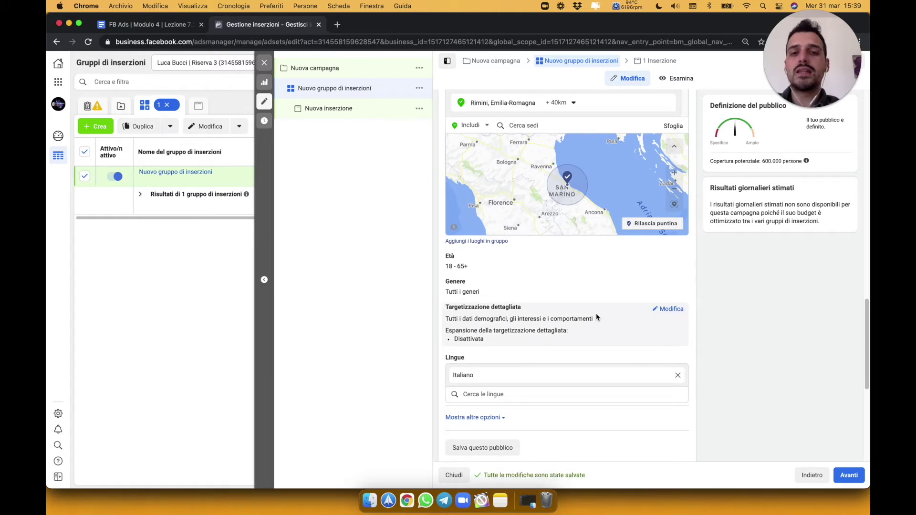
{"action": "scroll", "coordinate": [596, 317], "scroll_direction": "up", "scroll_amount": 3}
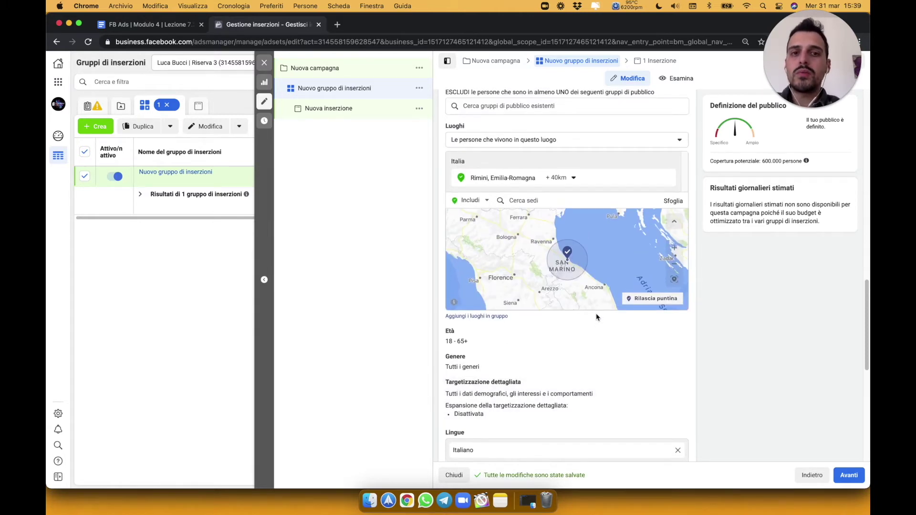
{"action": "scroll", "coordinate": [597, 318], "scroll_direction": "up", "scroll_amount": 2}
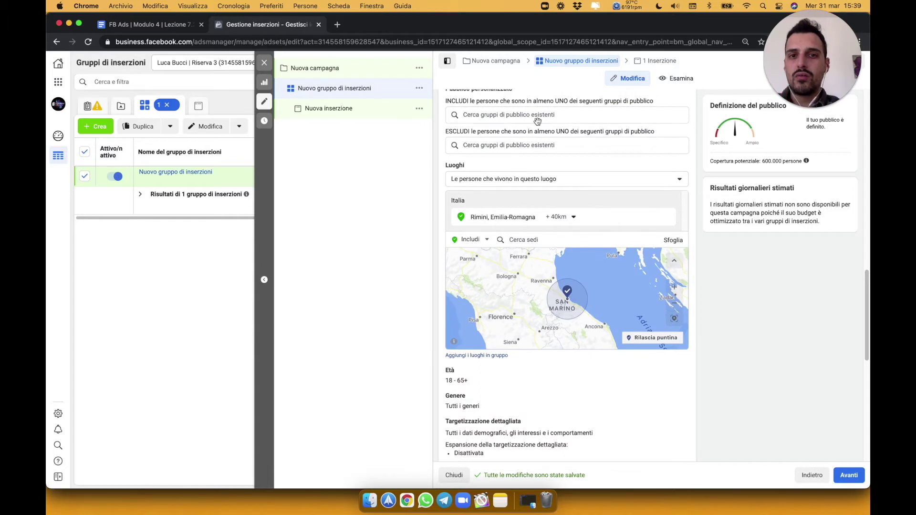
{"action": "scroll", "coordinate": [540, 125], "scroll_direction": "up", "scroll_amount": 2}
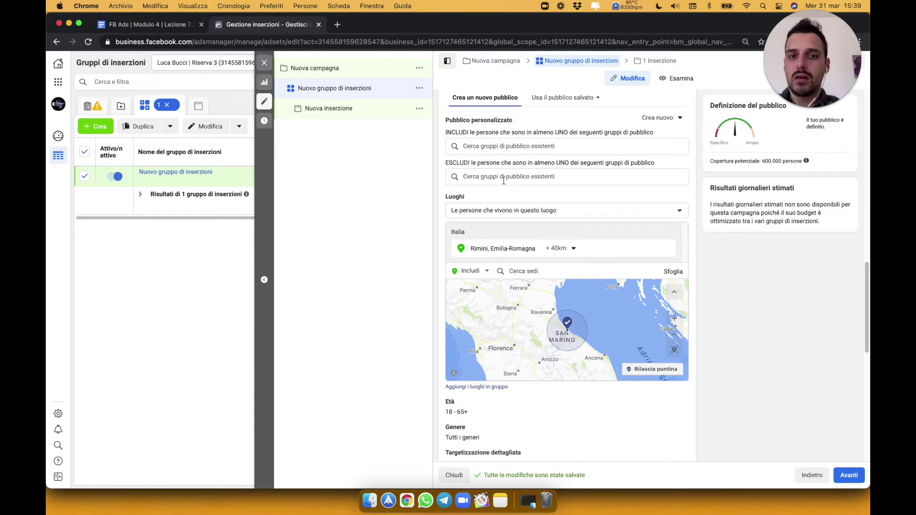
{"action": "scroll", "coordinate": [548, 170], "scroll_direction": "down", "scroll_amount": 3}
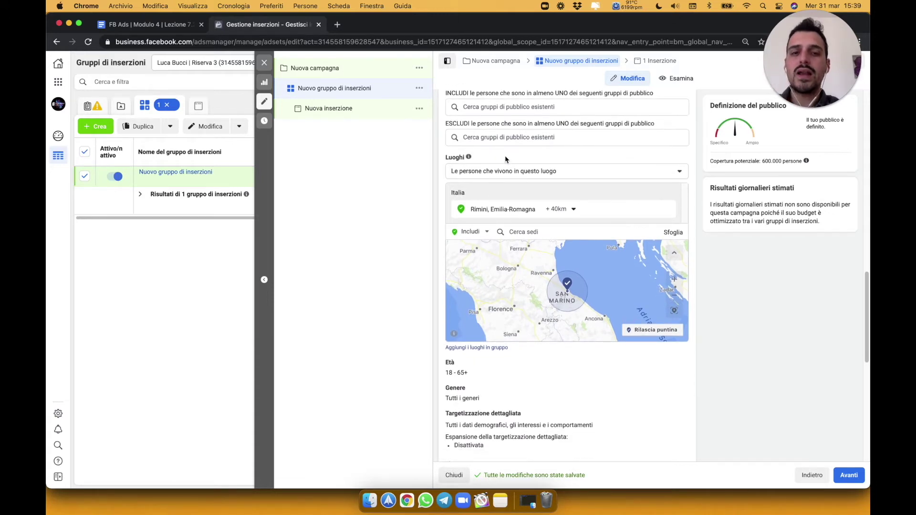
{"action": "scroll", "coordinate": [506, 159], "scroll_direction": "down", "scroll_amount": 3}
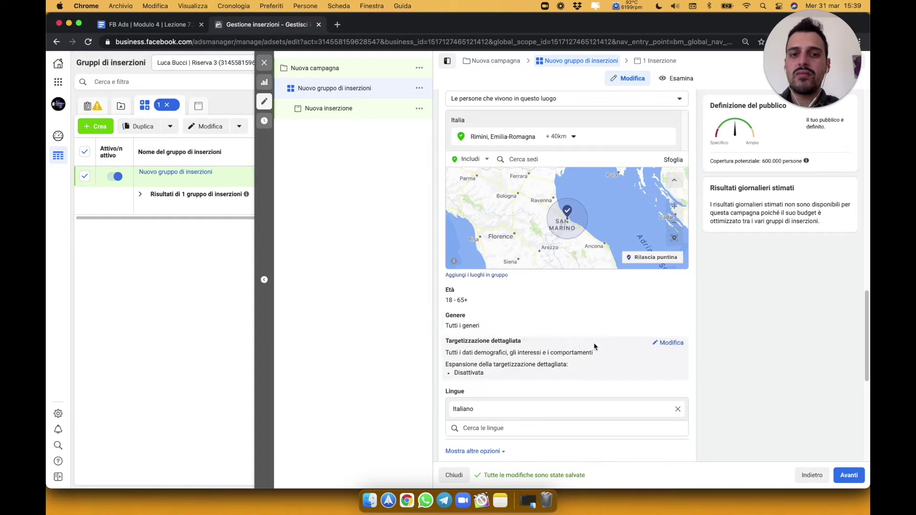
{"action": "left_click", "coordinate": [668, 343]}
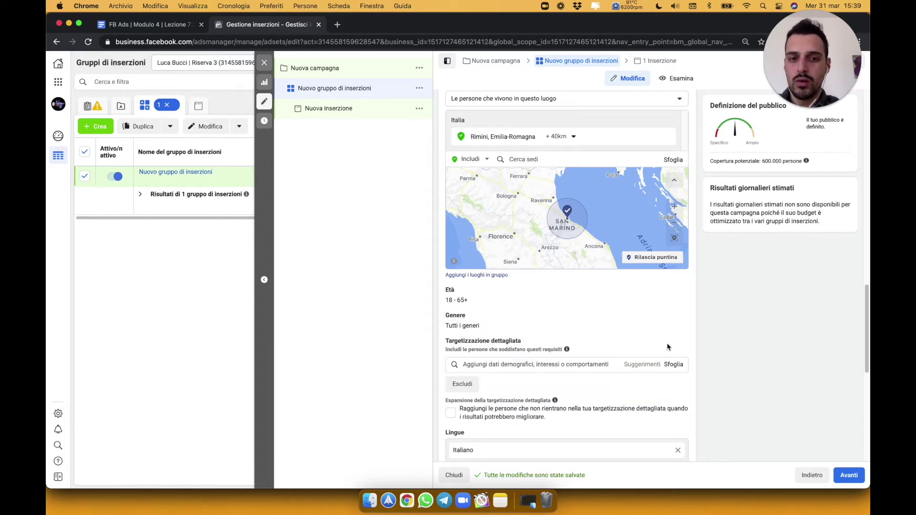
{"action": "left_click", "coordinate": [504, 365]}
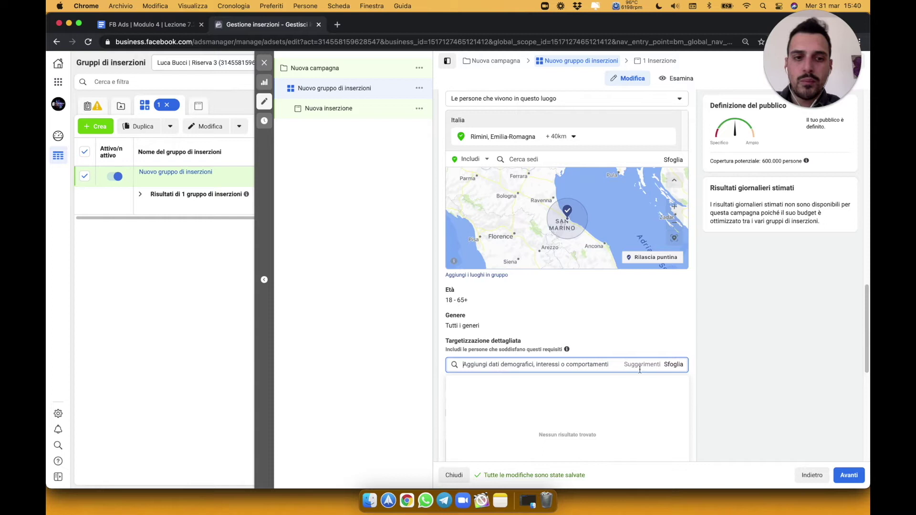
{"action": "left_click", "coordinate": [674, 367]}
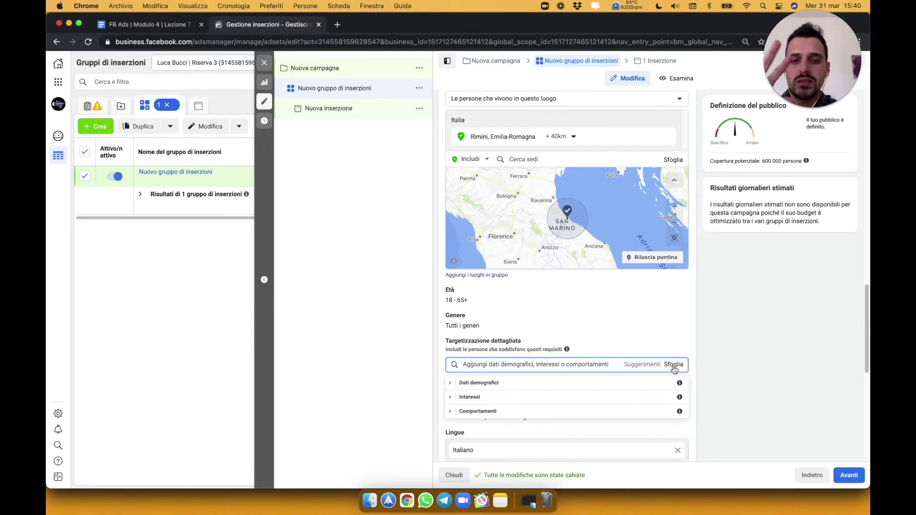
Step: Examine the Dati demografici categories, including the parent age groups under Genitori > Tutti i genitori
{"action": "left_click", "coordinate": [451, 384]}
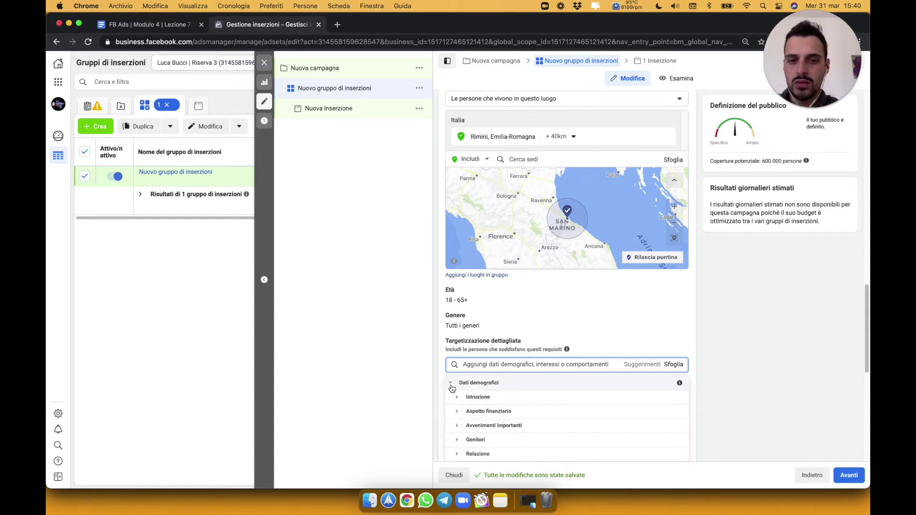
{"action": "scroll", "coordinate": [452, 387], "scroll_direction": "down", "scroll_amount": 1}
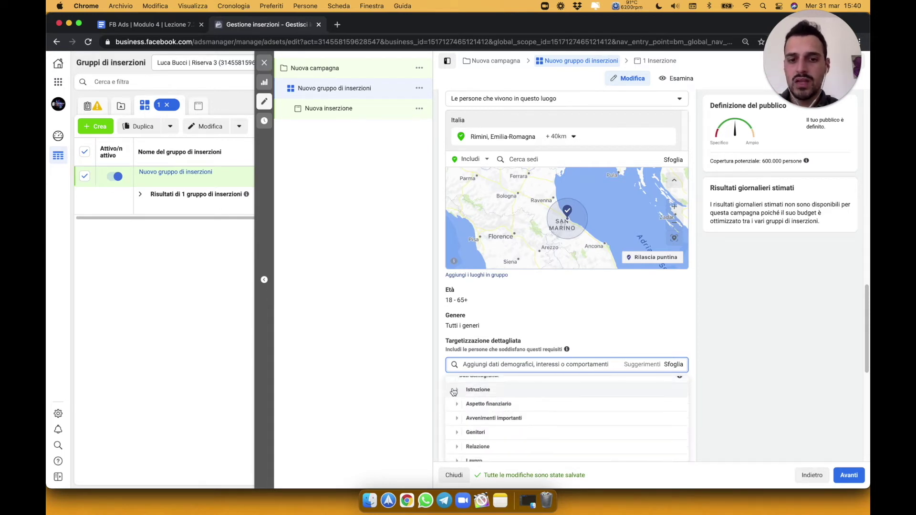
{"action": "left_click", "coordinate": [457, 433]}
{"action": "scroll", "coordinate": [458, 437], "scroll_direction": "down", "scroll_amount": 1}
{"action": "scroll", "coordinate": [458, 437], "scroll_direction": "down", "scroll_amount": 1}
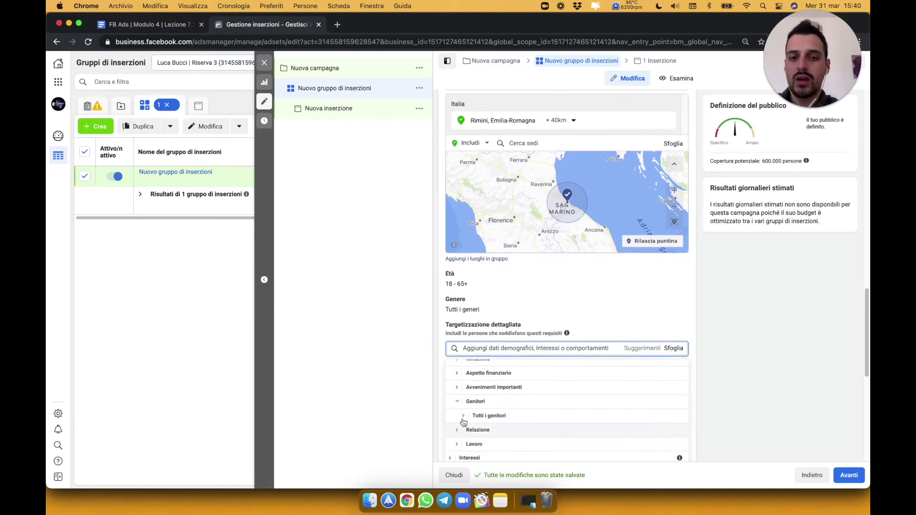
{"action": "left_click", "coordinate": [463, 420]}
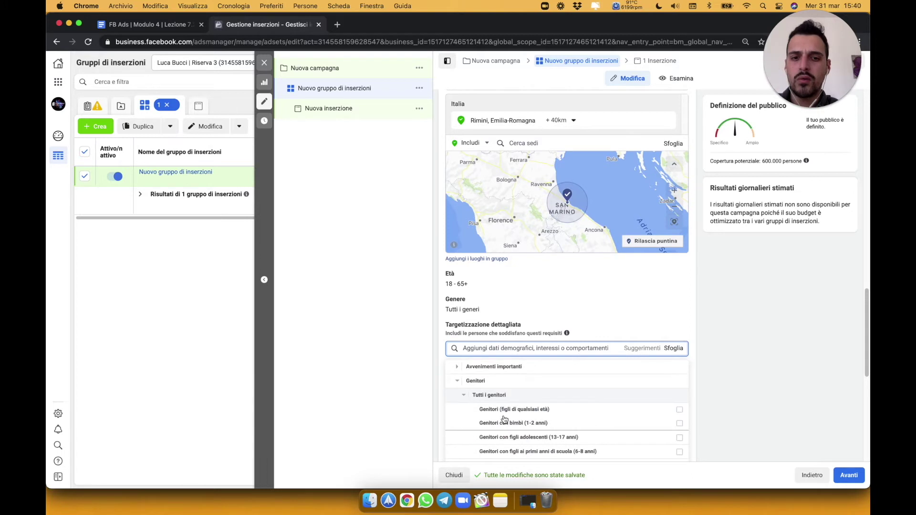
{"action": "scroll", "coordinate": [530, 418], "scroll_direction": "down", "scroll_amount": 2}
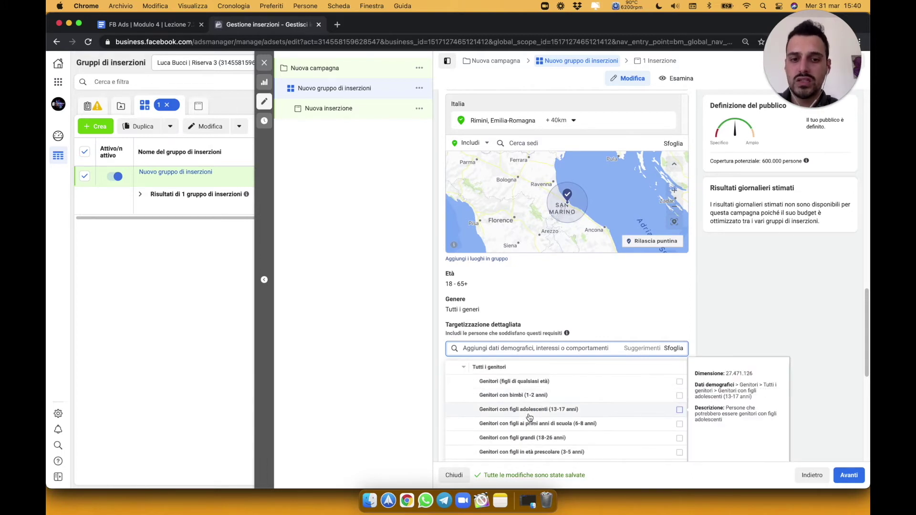
{"action": "scroll", "coordinate": [525, 397], "scroll_direction": "down", "scroll_amount": 5}
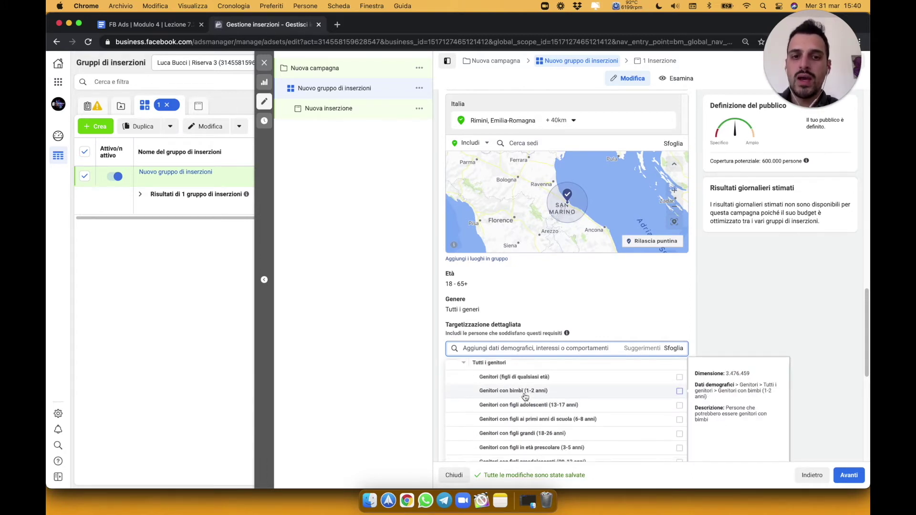
{"action": "scroll", "coordinate": [522, 399], "scroll_direction": "down", "scroll_amount": 2}
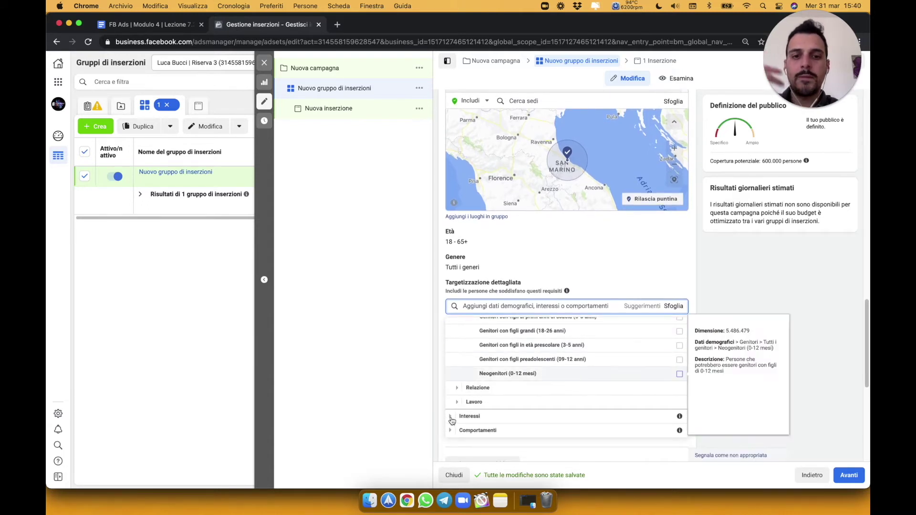
Step: Examine the Interessi categories, including the subcategories of Cibo e bevande
{"action": "left_click", "coordinate": [451, 417]}
{"action": "scroll", "coordinate": [492, 377], "scroll_direction": "down", "scroll_amount": 1}
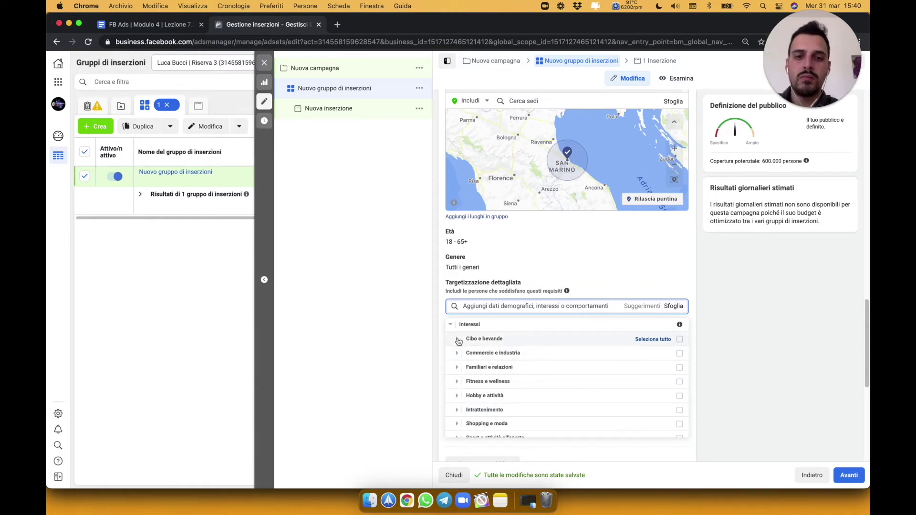
{"action": "left_click", "coordinate": [458, 340]}
{"action": "scroll", "coordinate": [501, 372], "scroll_direction": "down", "scroll_amount": 1}
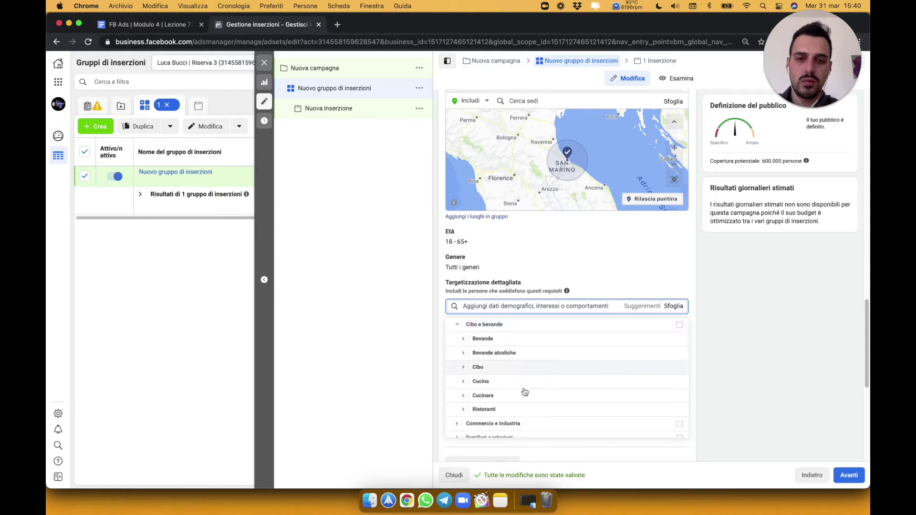
{"action": "scroll", "coordinate": [528, 406], "scroll_direction": "down", "scroll_amount": 3}
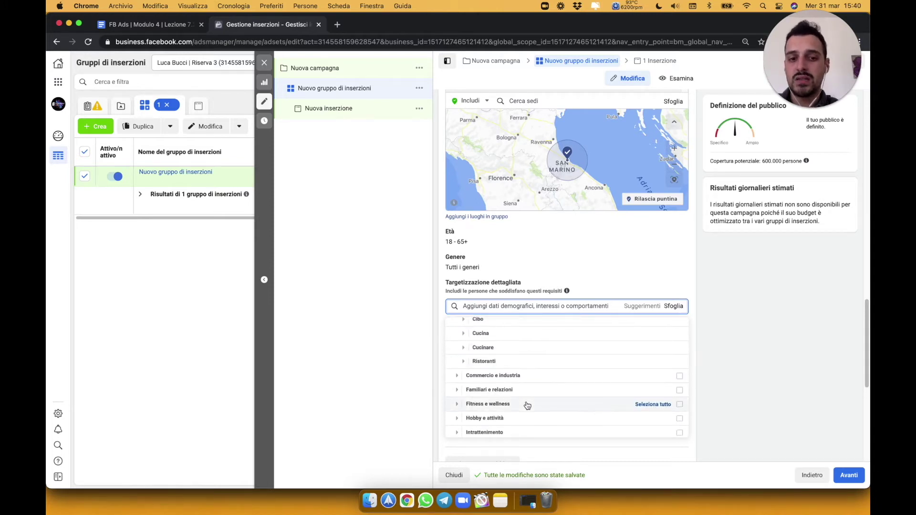
{"action": "scroll", "coordinate": [527, 405], "scroll_direction": "down", "scroll_amount": 1}
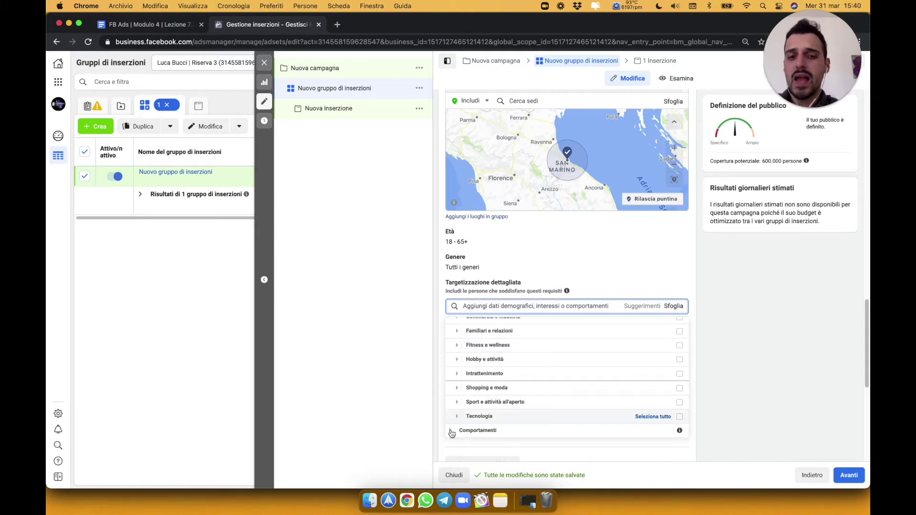
Step: Examine the Comportamenti categories and the description of Acquirenti coinvolti under Abitudini di acquisto
{"action": "left_click", "coordinate": [451, 432]}
{"action": "scroll", "coordinate": [489, 380], "scroll_direction": "up", "scroll_amount": 1}
{"action": "scroll", "coordinate": [459, 367], "scroll_direction": "up", "scroll_amount": 1}
{"action": "left_click", "coordinate": [457, 362]}
{"action": "scroll", "coordinate": [459, 365], "scroll_direction": "down", "scroll_amount": 2}
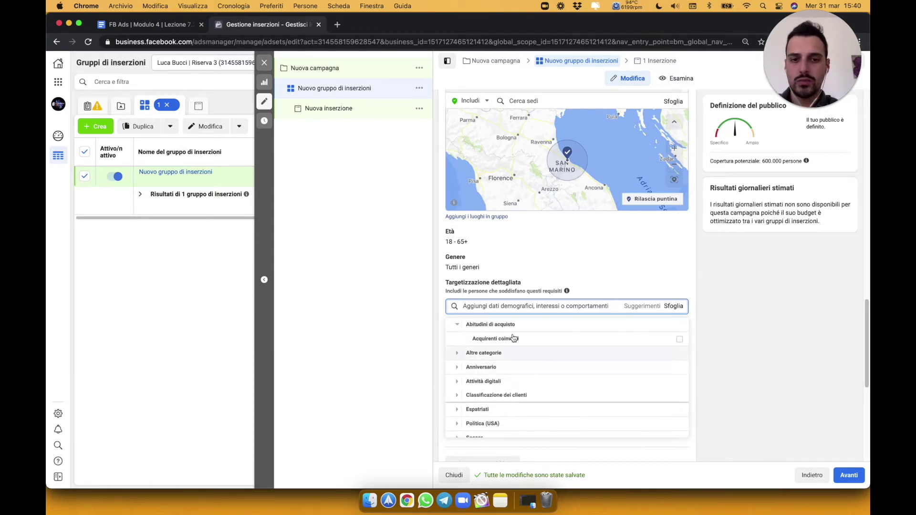
{"action": "mouse_move", "coordinate": [521, 342]}
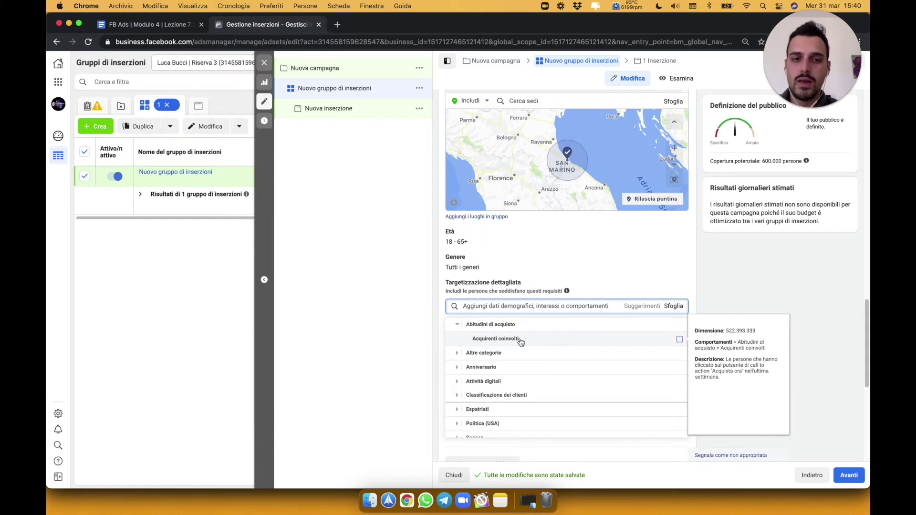
Step: Add the Yoga interest from Fitness e wellness to the included detailed targeting
{"action": "left_click", "coordinate": [535, 305]}
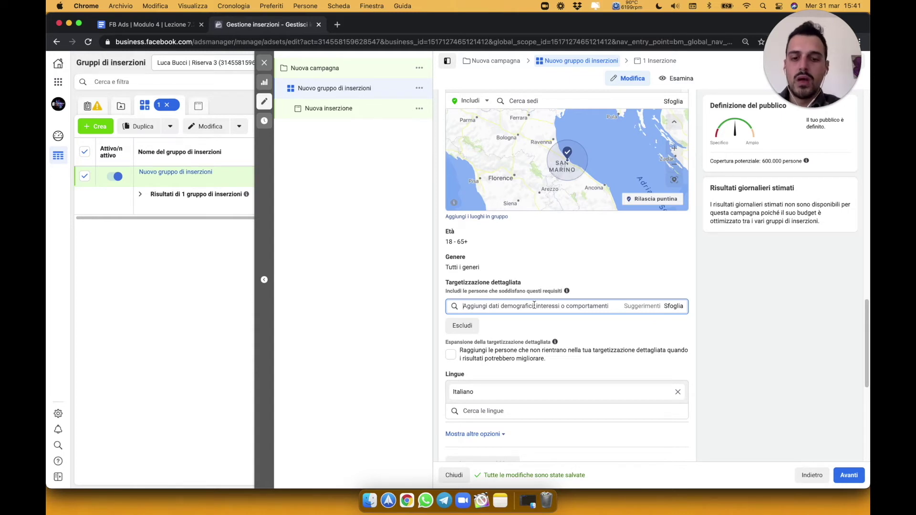
{"action": "type", "text": "yoga"}
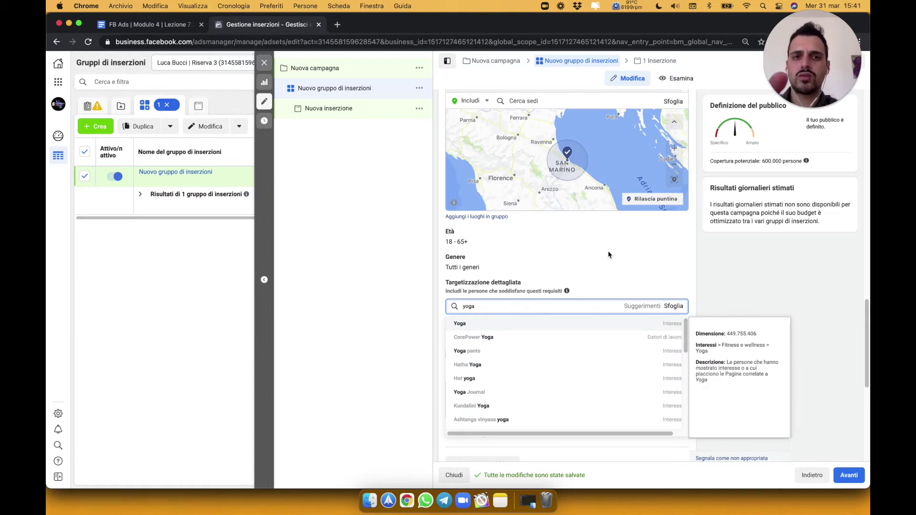
{"action": "key", "text": "Return"}
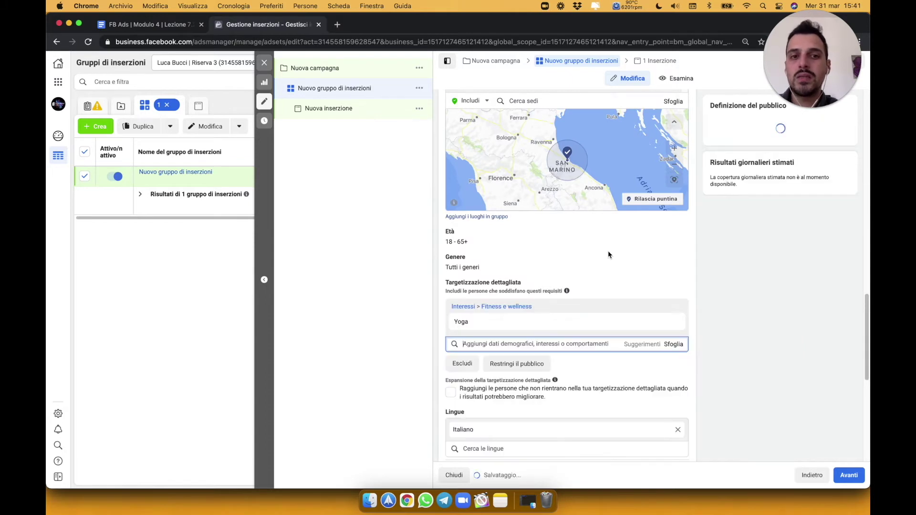
Step: Set the targeting radius around Rimini, Emilia-Romagna to 17 km
{"action": "scroll", "coordinate": [608, 250], "scroll_direction": "up", "scroll_amount": 3}
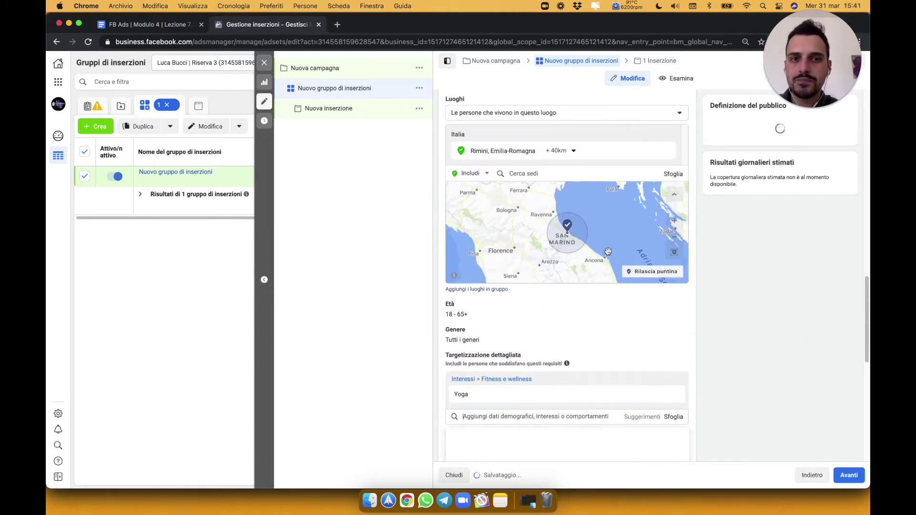
{"action": "left_click", "coordinate": [573, 152]}
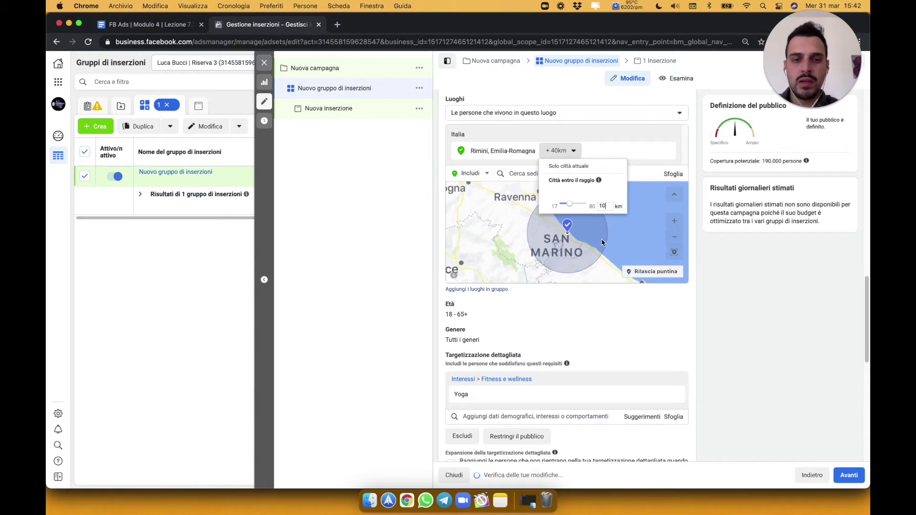
{"action": "scroll", "coordinate": [475, 328], "scroll_direction": "down", "scroll_amount": 2}
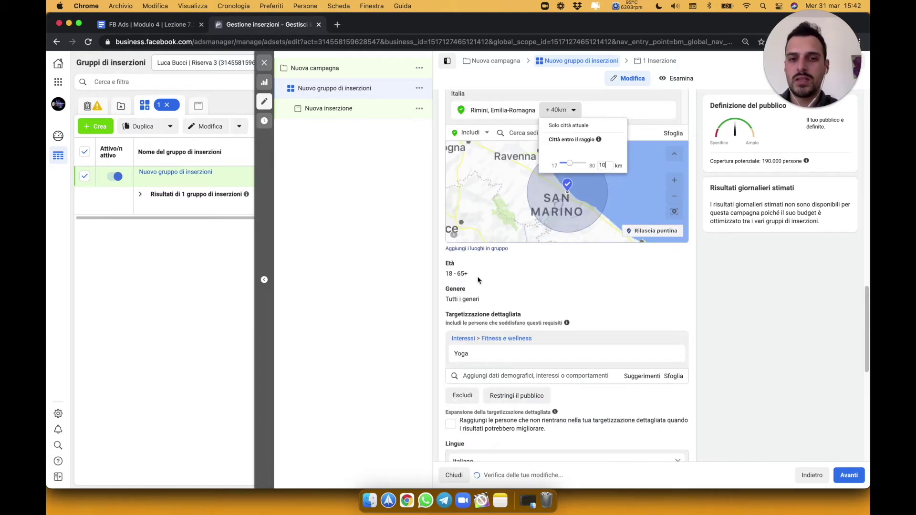
{"action": "left_click", "coordinate": [486, 300]}
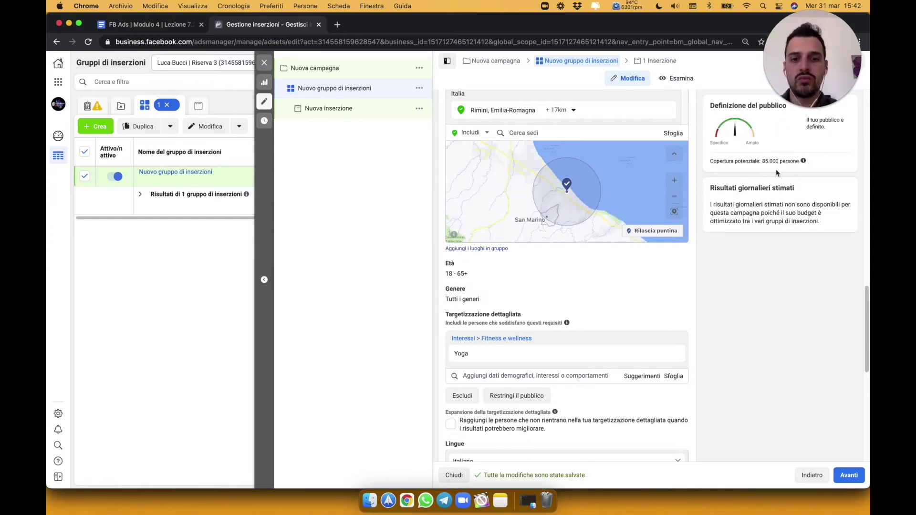
Step: Examine the Restringi il pubblico and Escludi conditions of the detailed targeting, removing the empty narrowing condition
{"action": "scroll", "coordinate": [687, 287], "scroll_direction": "down", "scroll_amount": 2}
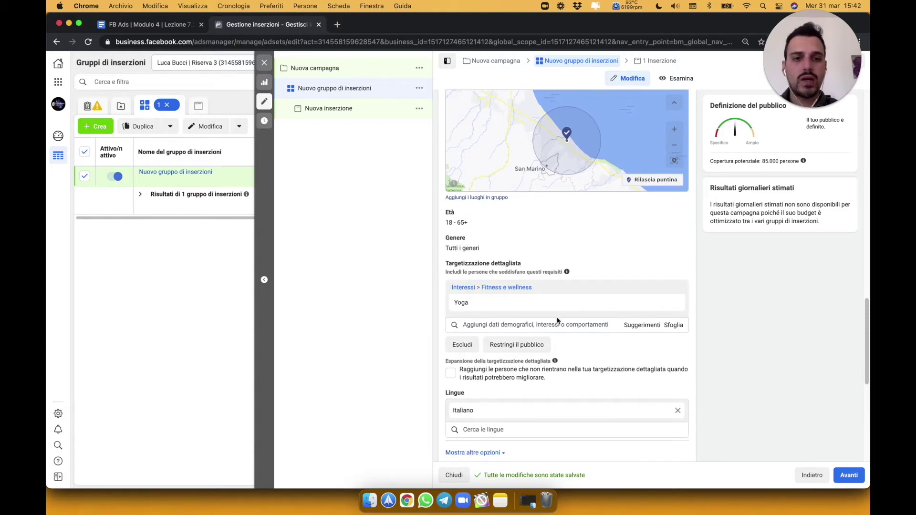
{"action": "left_click", "coordinate": [505, 351]}
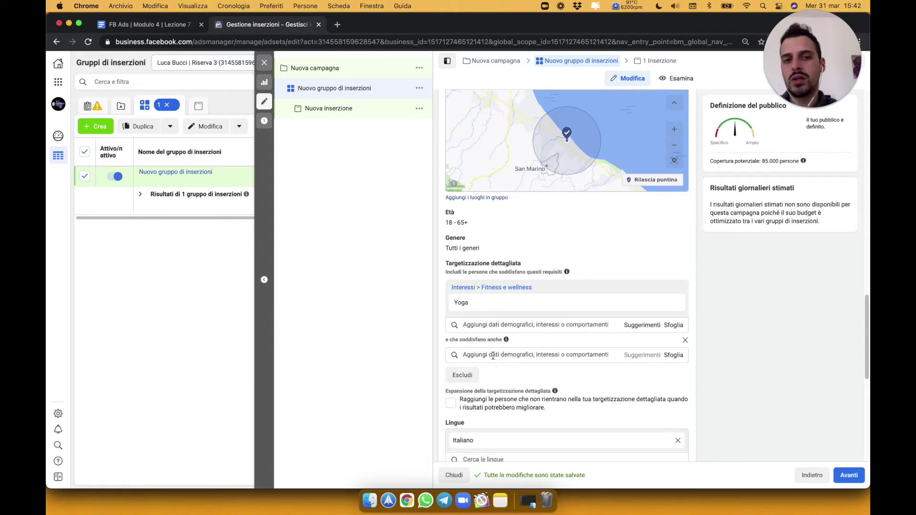
{"action": "left_click", "coordinate": [492, 355]}
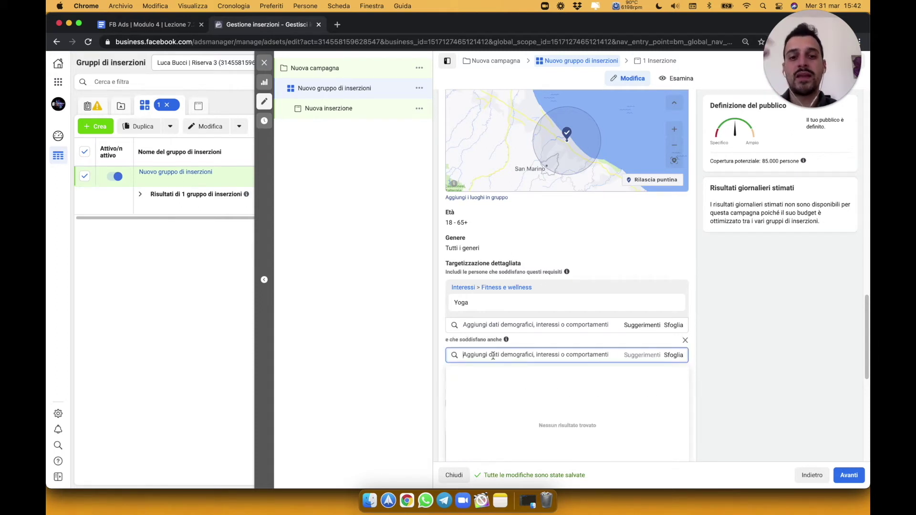
{"action": "left_click", "coordinate": [522, 343]}
{"action": "scroll", "coordinate": [522, 344], "scroll_direction": "down", "scroll_amount": 2}
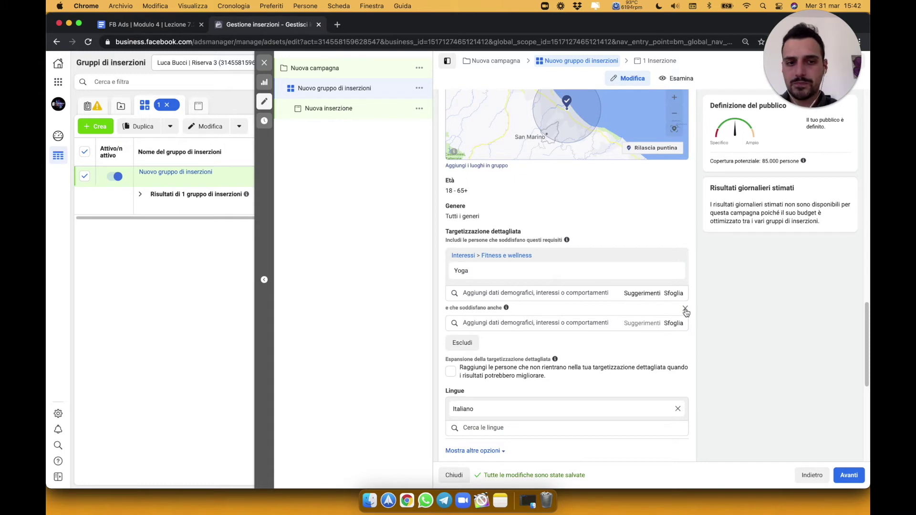
{"action": "left_click", "coordinate": [686, 310]}
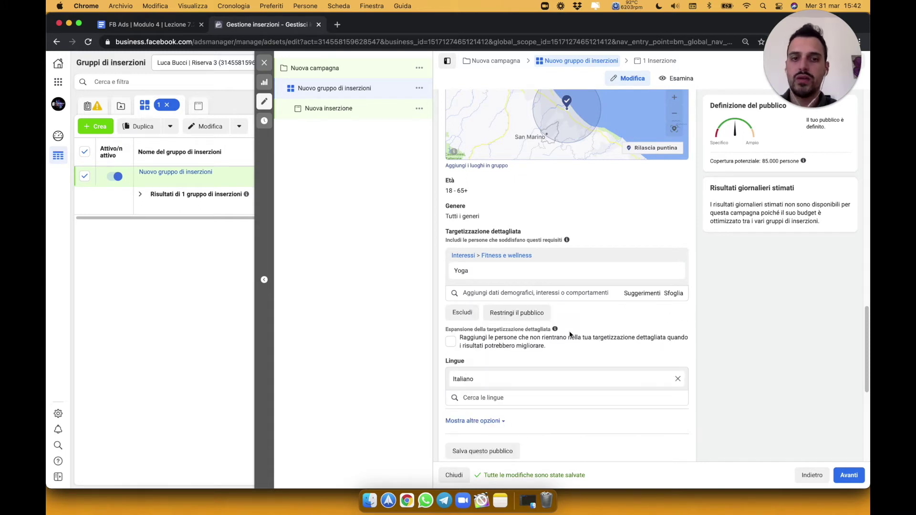
{"action": "left_click", "coordinate": [469, 316]}
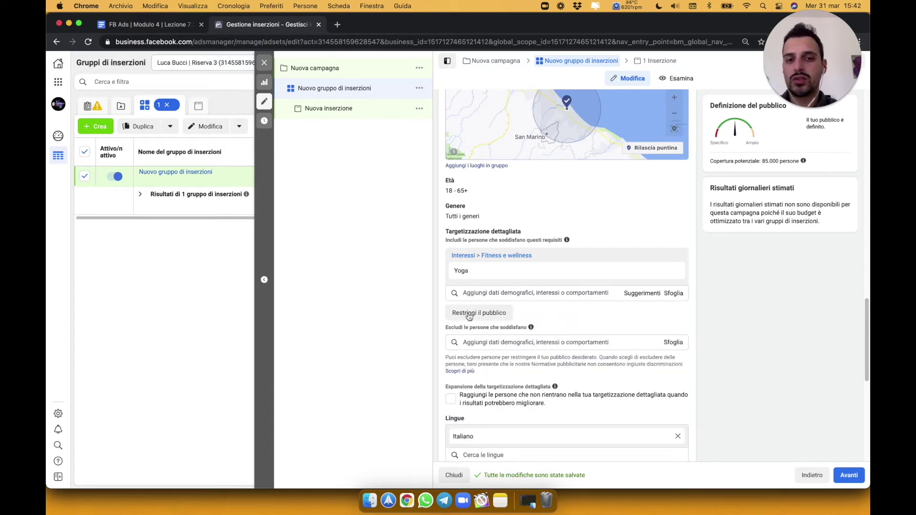
Step: Enable detailed targeting expansion to reach people outside the Yoga interest when results could improve
{"action": "scroll", "coordinate": [596, 334], "scroll_direction": "down", "scroll_amount": 5}
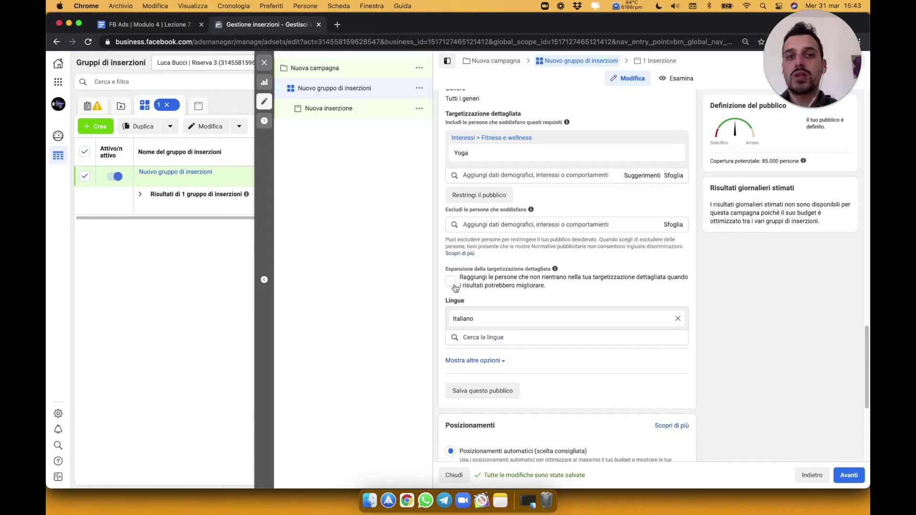
{"action": "scroll", "coordinate": [520, 210], "scroll_direction": "up", "scroll_amount": 2}
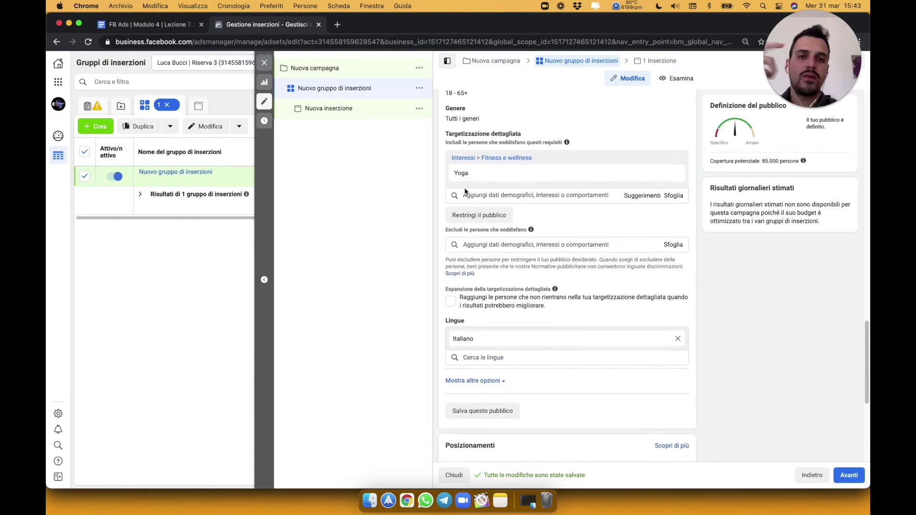
{"action": "mouse_move", "coordinate": [477, 177]}
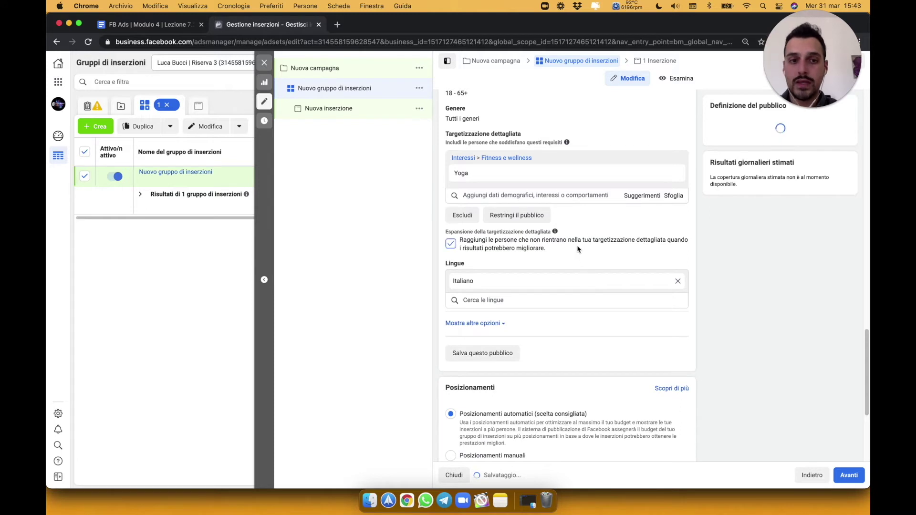
Step: Examine the Connessioni types for pages, apps and events, and the details of the included Yoga interest
{"action": "left_click", "coordinate": [490, 324]}
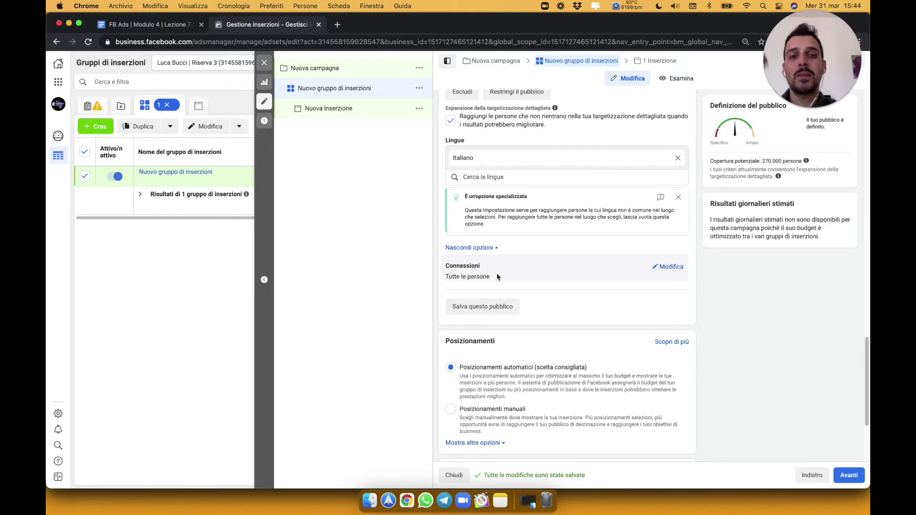
{"action": "left_click", "coordinate": [672, 267]}
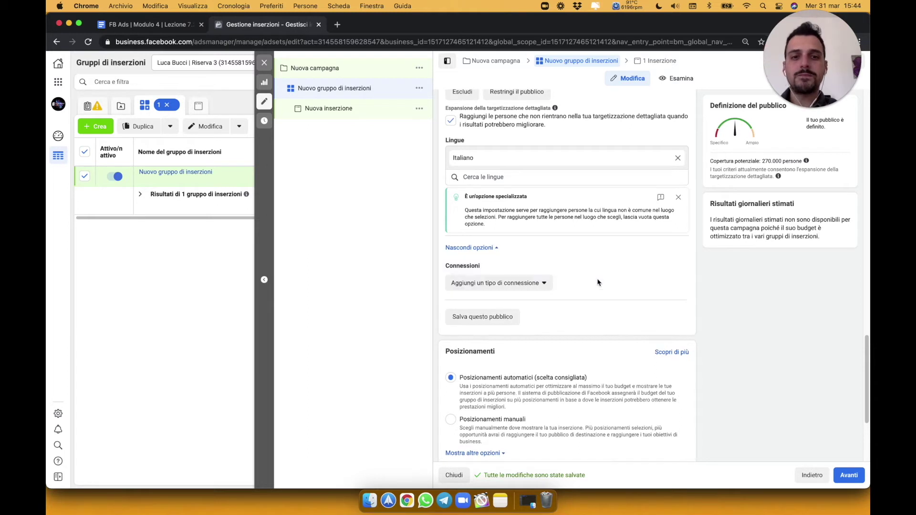
{"action": "left_click", "coordinate": [535, 284]}
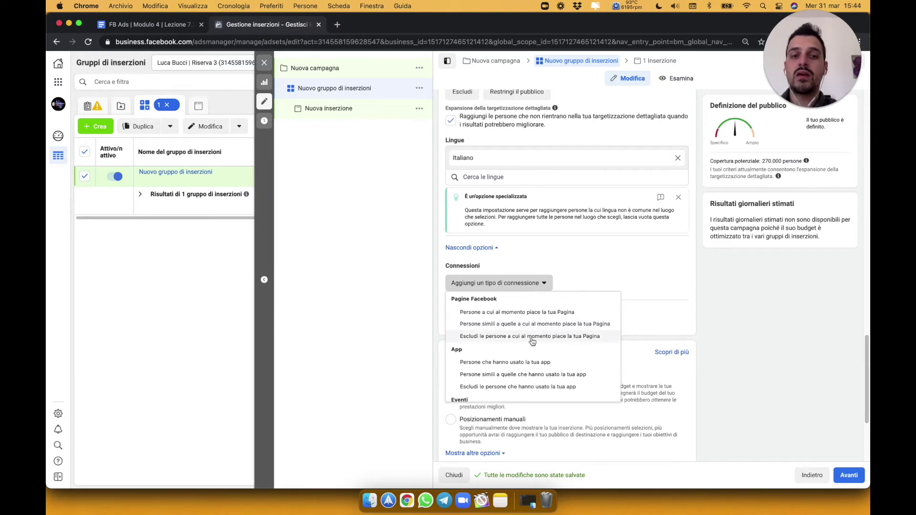
{"action": "scroll", "coordinate": [533, 342], "scroll_direction": "down", "scroll_amount": 3}
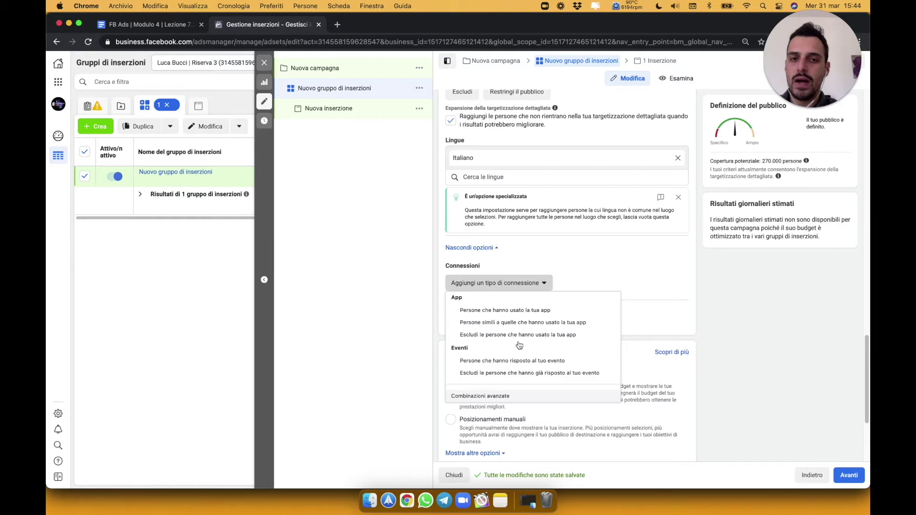
{"action": "scroll", "coordinate": [518, 336], "scroll_direction": "up", "scroll_amount": 2}
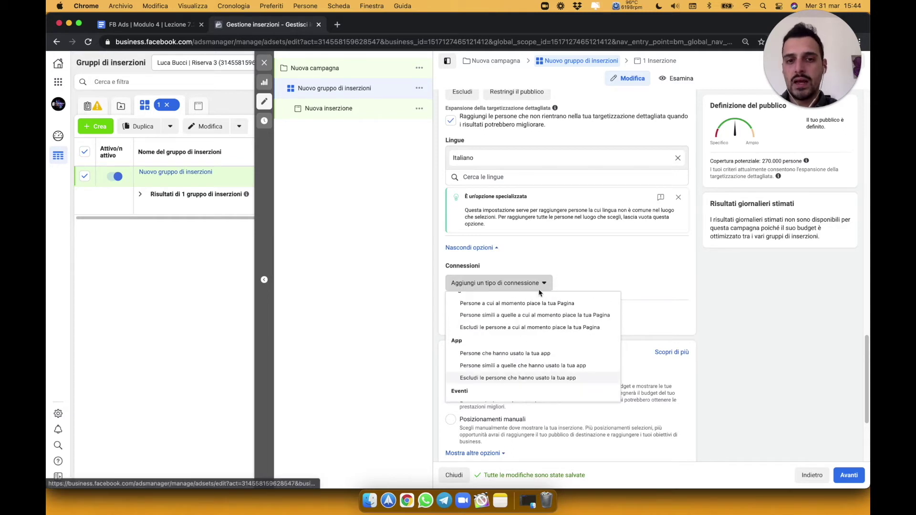
{"action": "left_click", "coordinate": [582, 268]}
{"action": "scroll", "coordinate": [582, 268], "scroll_direction": "up", "scroll_amount": 3}
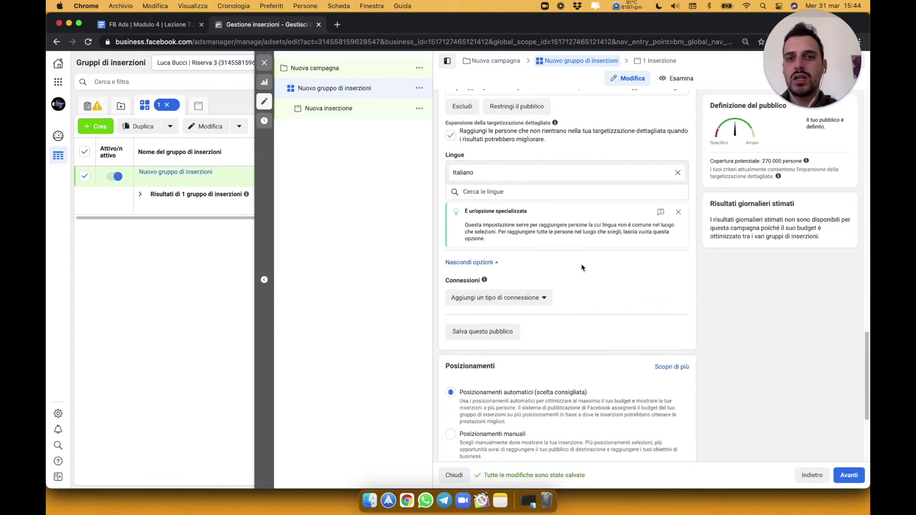
{"action": "scroll", "coordinate": [582, 267], "scroll_direction": "up", "scroll_amount": 4}
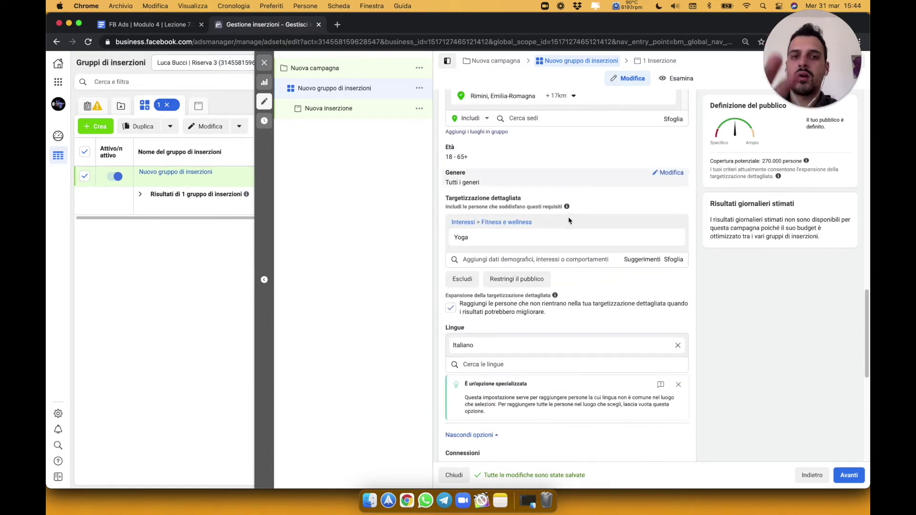
{"action": "mouse_move", "coordinate": [492, 246]}
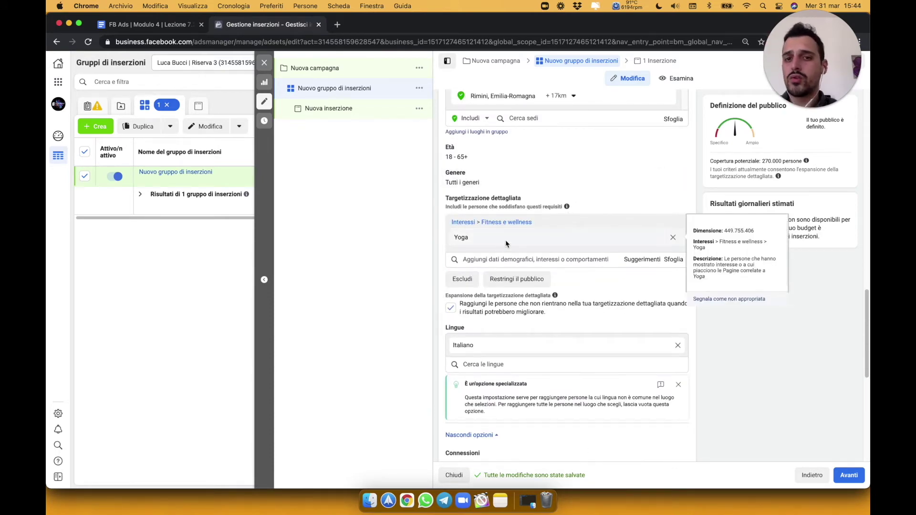
Step: Try Posizionamenti manuali to examine its platforms and Stories placements, and restore Posizionamenti automatici
{"action": "scroll", "coordinate": [507, 244], "scroll_direction": "down", "scroll_amount": 5}
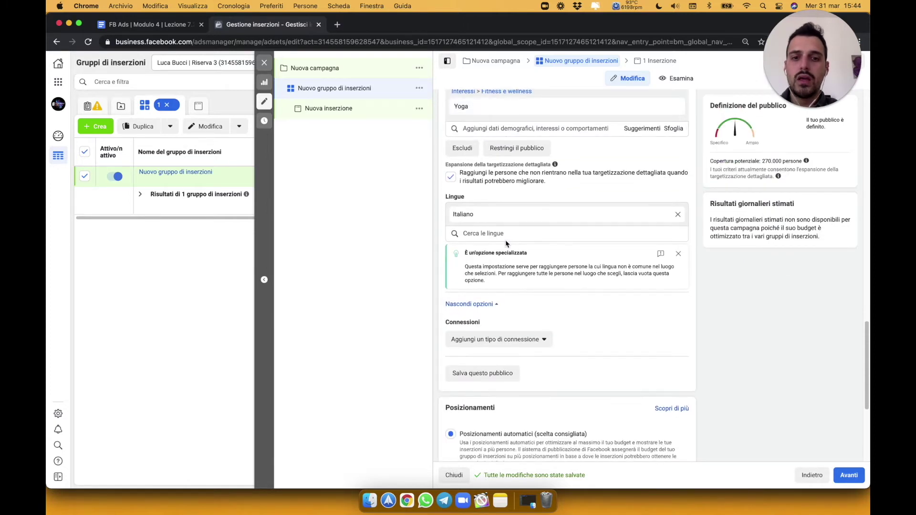
{"action": "scroll", "coordinate": [506, 244], "scroll_direction": "down", "scroll_amount": 6}
{"action": "scroll", "coordinate": [592, 166], "scroll_direction": "down", "scroll_amount": 2}
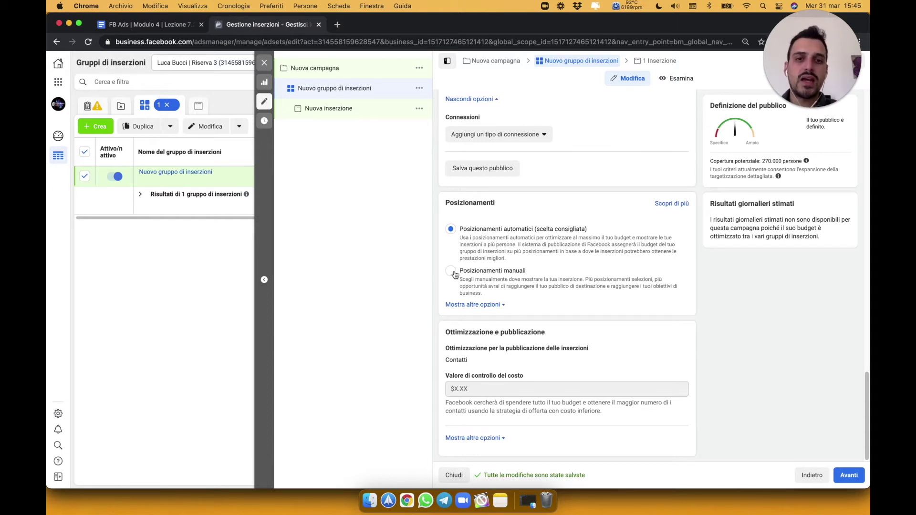
{"action": "left_click", "coordinate": [536, 274]}
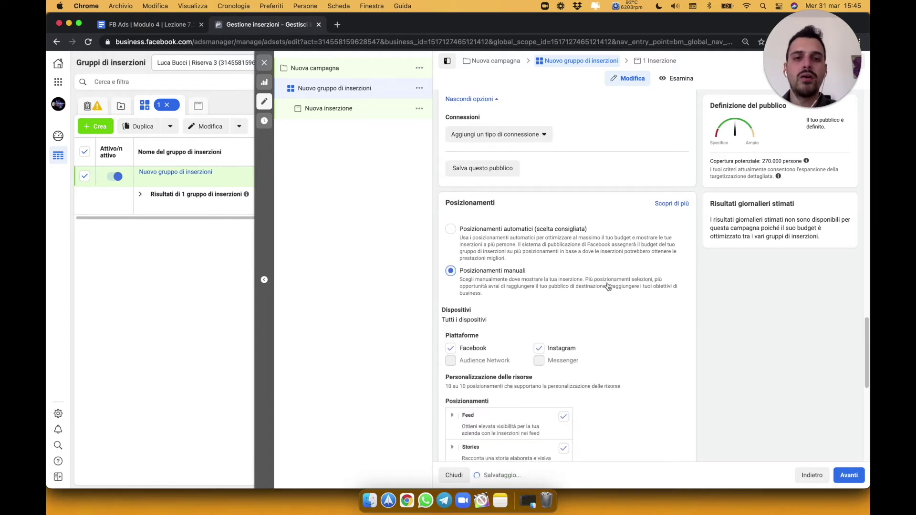
{"action": "scroll", "coordinate": [608, 286], "scroll_direction": "down", "scroll_amount": 3}
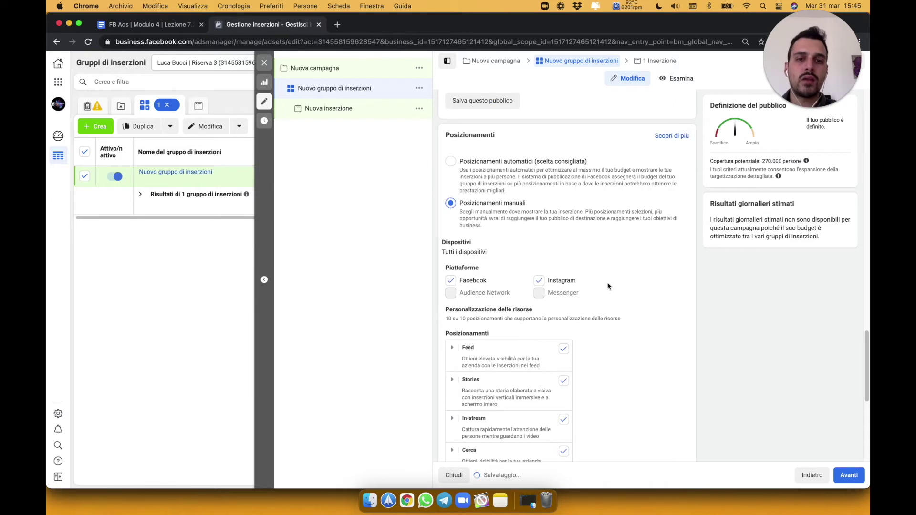
{"action": "scroll", "coordinate": [608, 286], "scroll_direction": "down", "scroll_amount": 3}
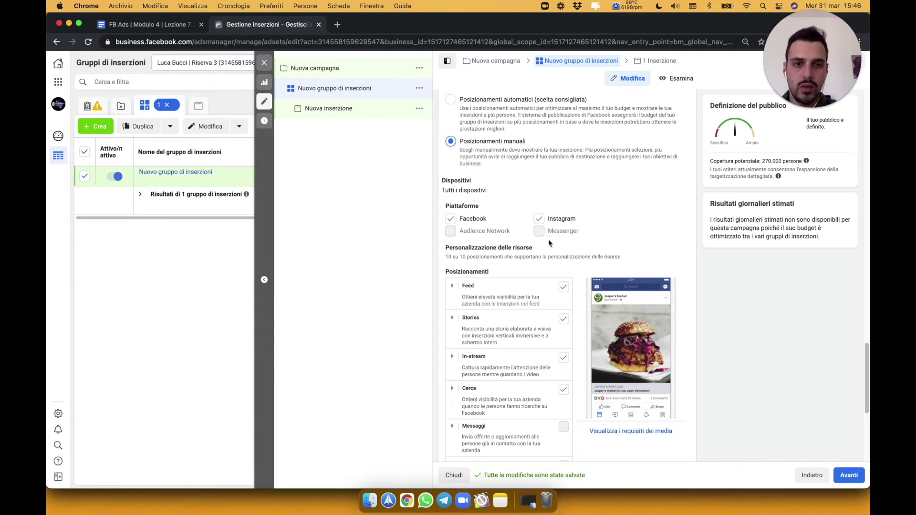
{"action": "scroll", "coordinate": [548, 239], "scroll_direction": "down", "scroll_amount": 3}
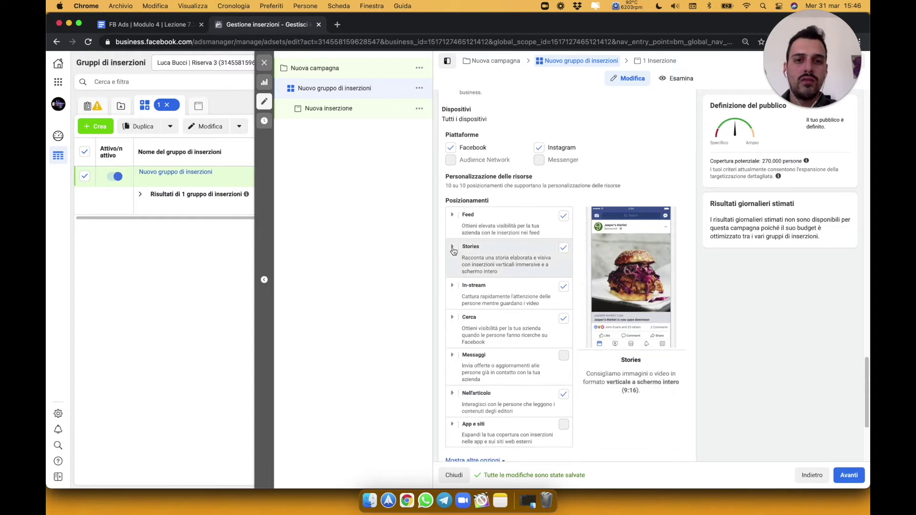
{"action": "left_click", "coordinate": [452, 248]}
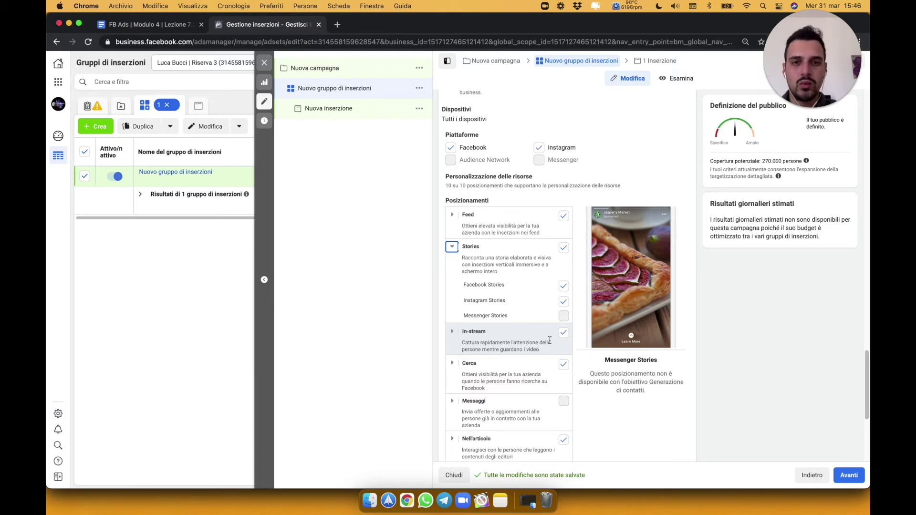
{"action": "scroll", "coordinate": [550, 339], "scroll_direction": "up", "scroll_amount": 5}
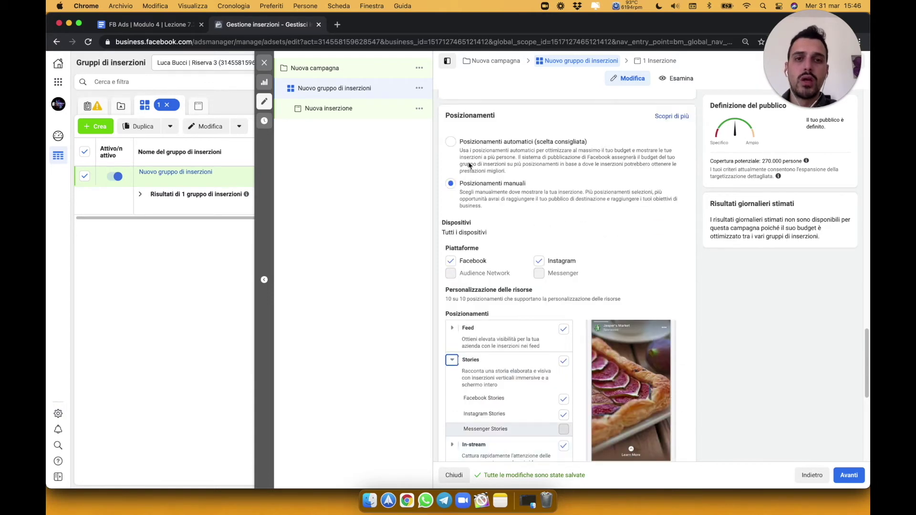
{"action": "left_click", "coordinate": [454, 144]}
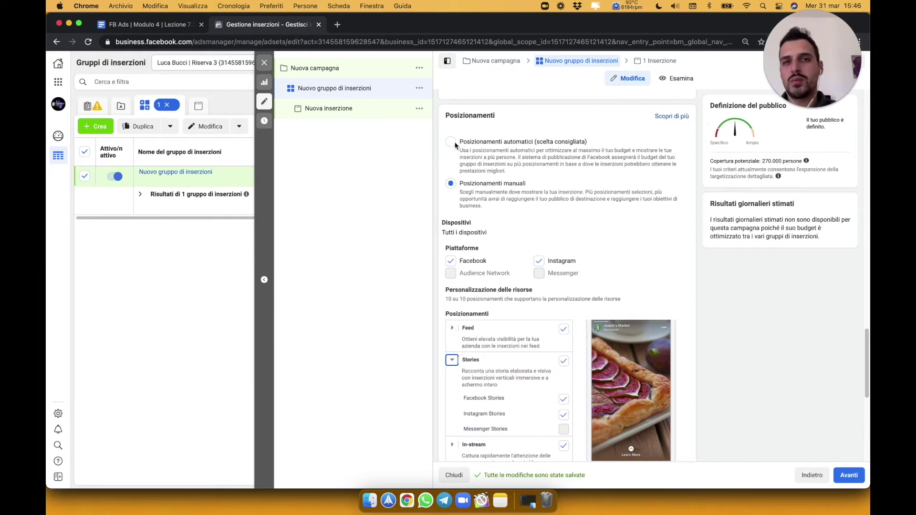
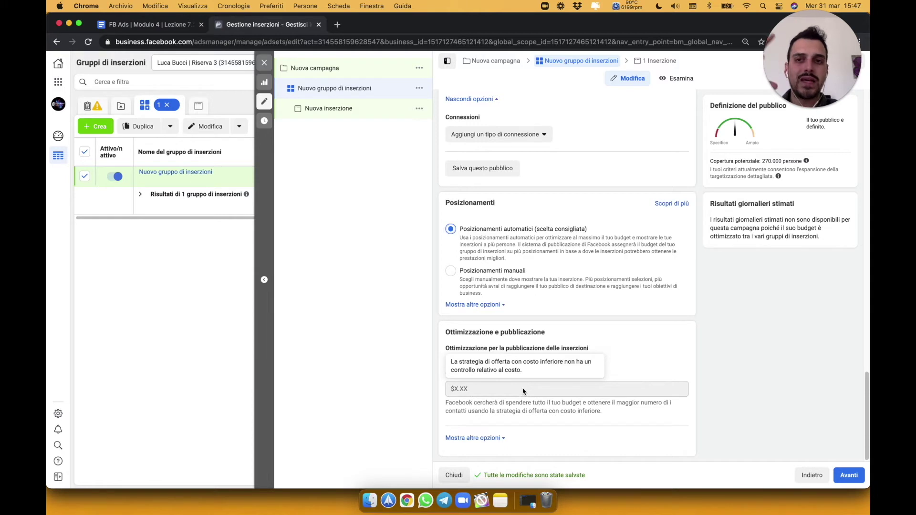
Step: Show the additional options under Ottimizzazione e pubblicazione, and close the ad set editor
{"action": "left_click", "coordinate": [483, 443]}
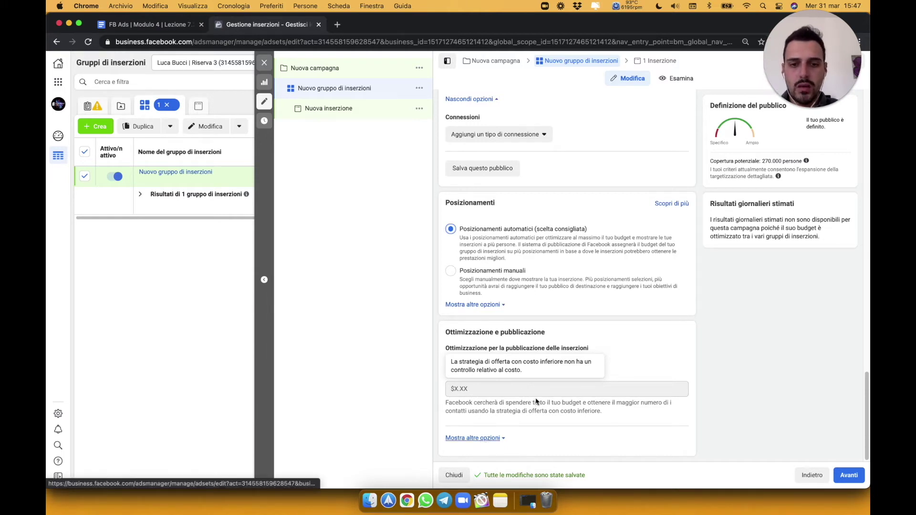
{"action": "scroll", "coordinate": [536, 402], "scroll_direction": "down", "scroll_amount": 1}
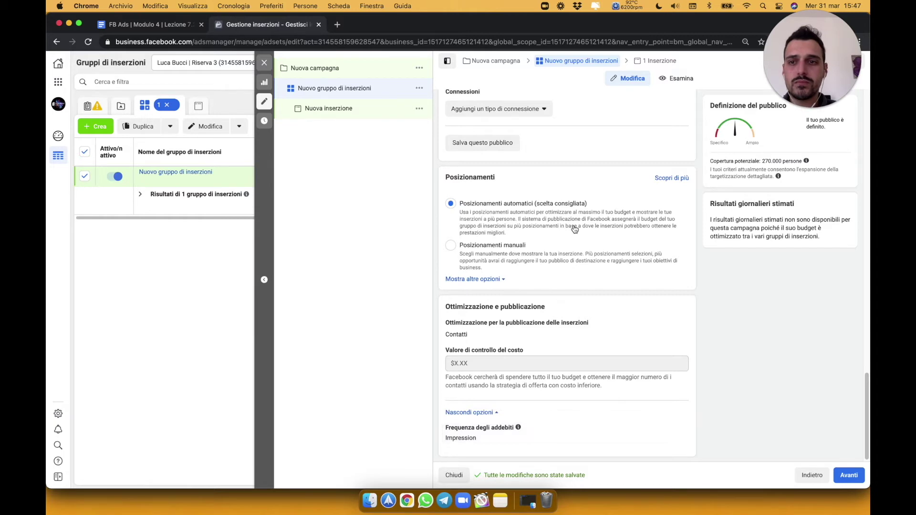
{"action": "scroll", "coordinate": [573, 229], "scroll_direction": "up", "scroll_amount": 15}
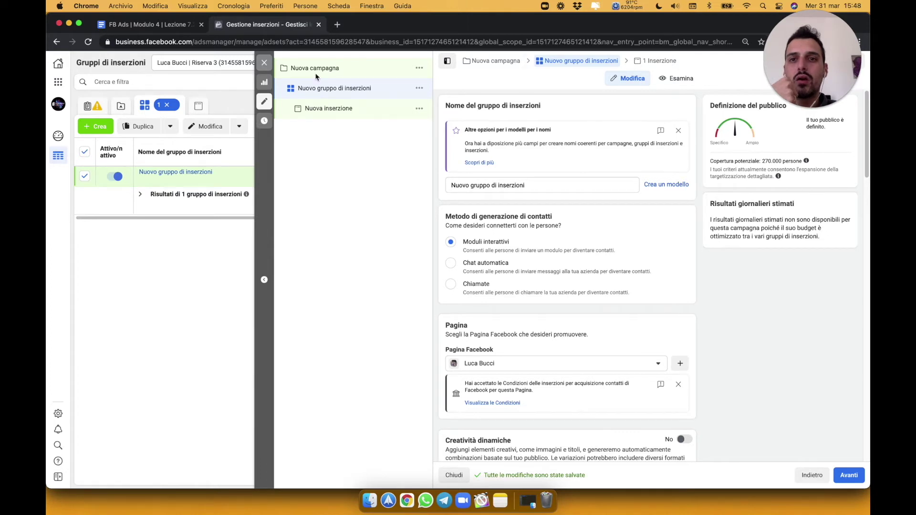
{"action": "key", "text": "Escape"}
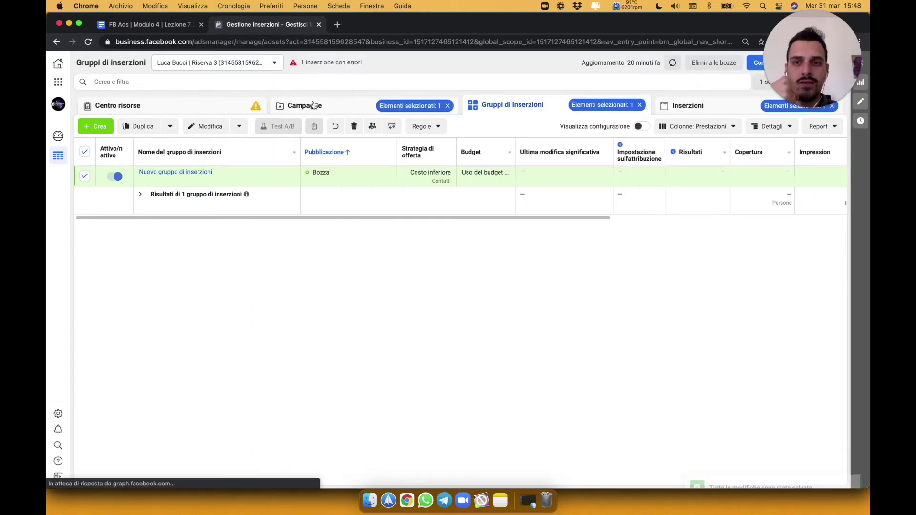
Step: From the campaign list, switch to Google Docs and copy the line "Fase alta (TOFU) | Generazione Contatti | 10€/gg | CBO | Costo Inferiore"
{"action": "left_click", "coordinate": [313, 105]}
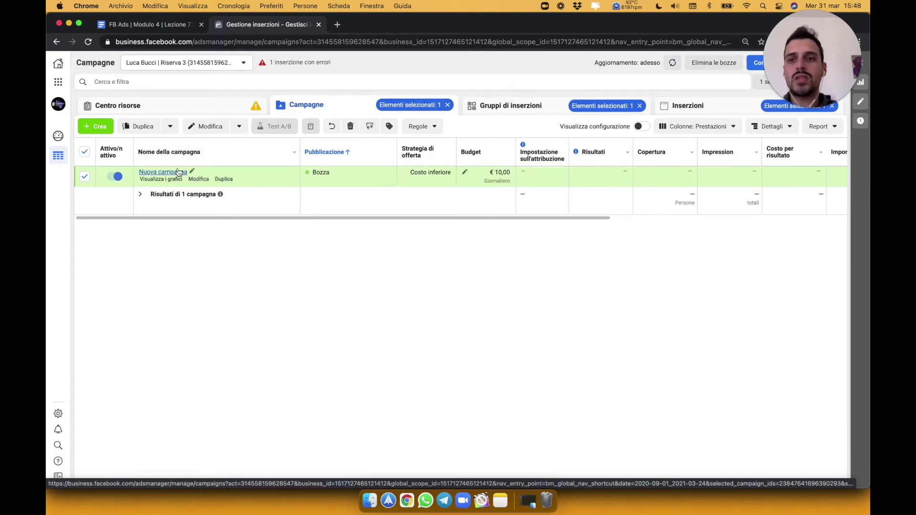
{"action": "left_click", "coordinate": [155, 29]}
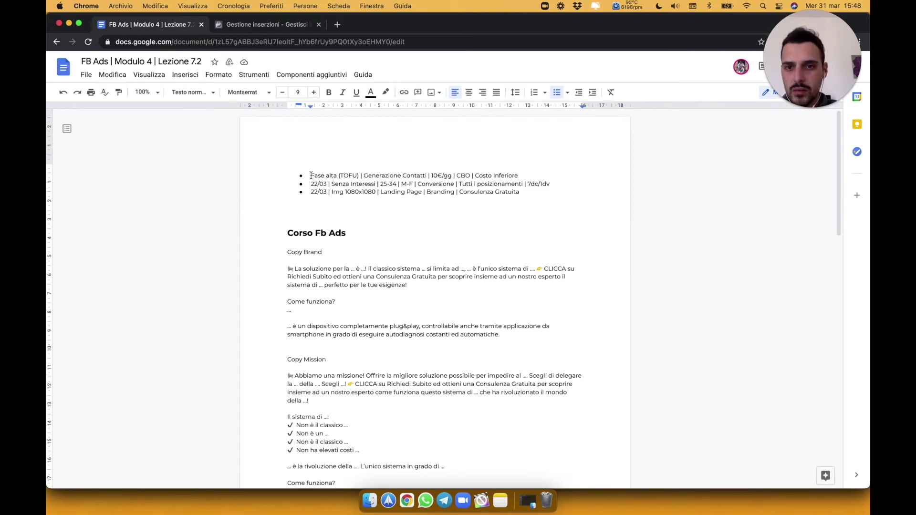
{"action": "left_click_drag", "start_coordinate": [310, 175], "coordinate": [518, 176]}
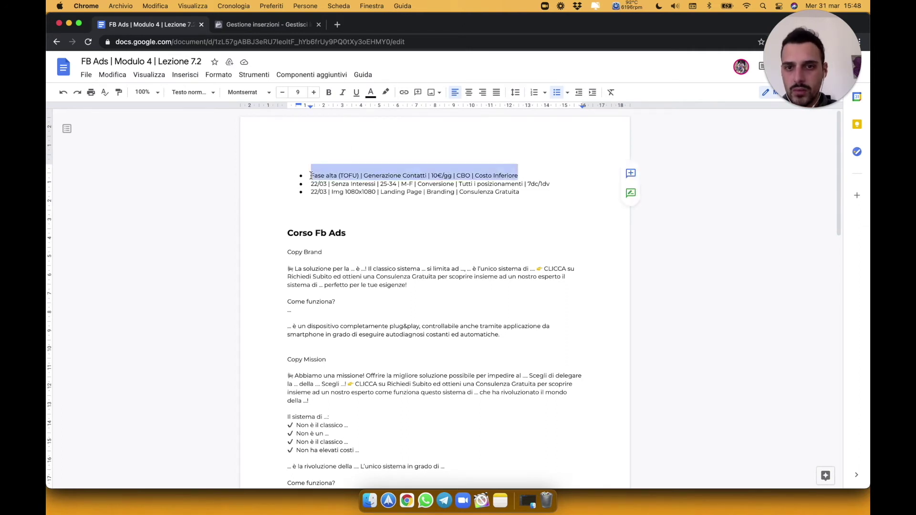
{"action": "left_click", "coordinate": [283, 26]}
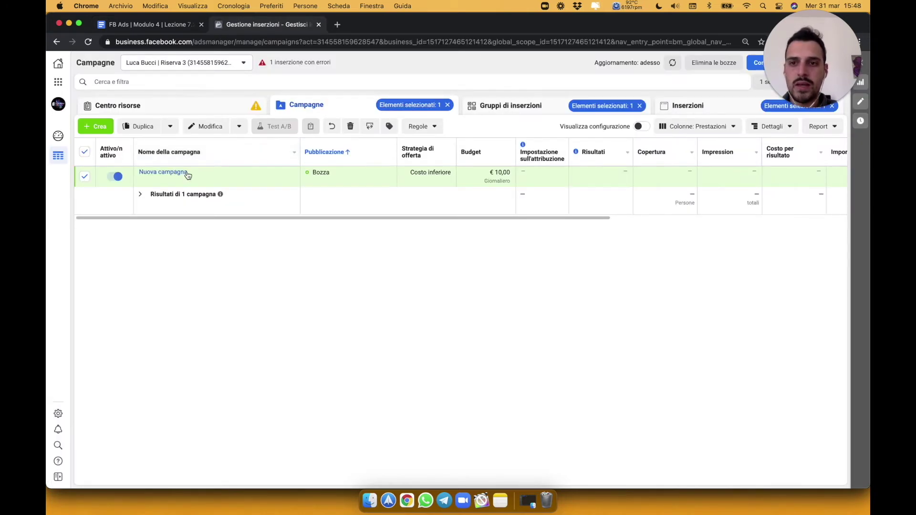
Step: Replace the campaign's name with "Fase alta (TOFU) | Generazione Contatti | 10€/gg | CBO | Costo Inferiore"
{"action": "mouse_move", "coordinate": [182, 182]}
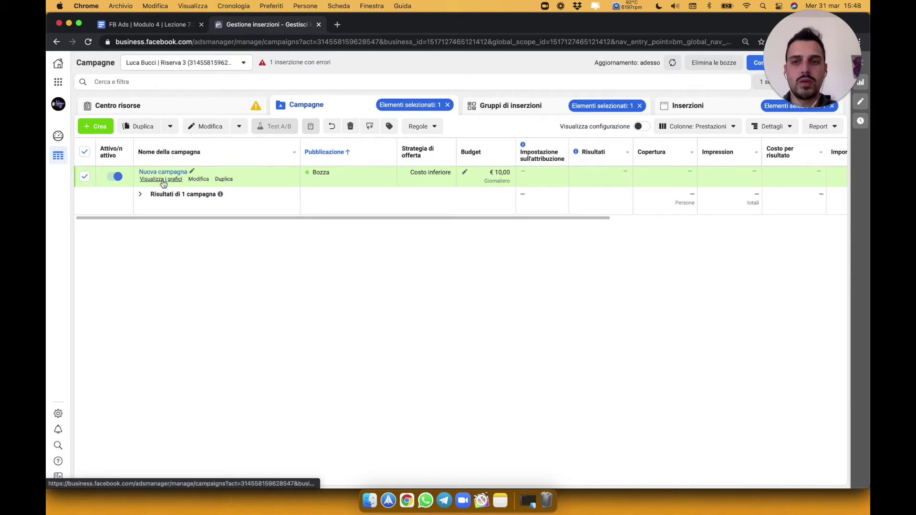
{"action": "left_click", "coordinate": [194, 174]}
{"action": "key", "text": "super+a"}
{"action": "key", "text": "super+v"}
Step: Review the funnel phase, objective, budget, CBO and bid strategy parts of the new campaign name, and save it as a draft
{"action": "left_click_drag", "start_coordinate": [185, 193], "coordinate": [129, 195]}
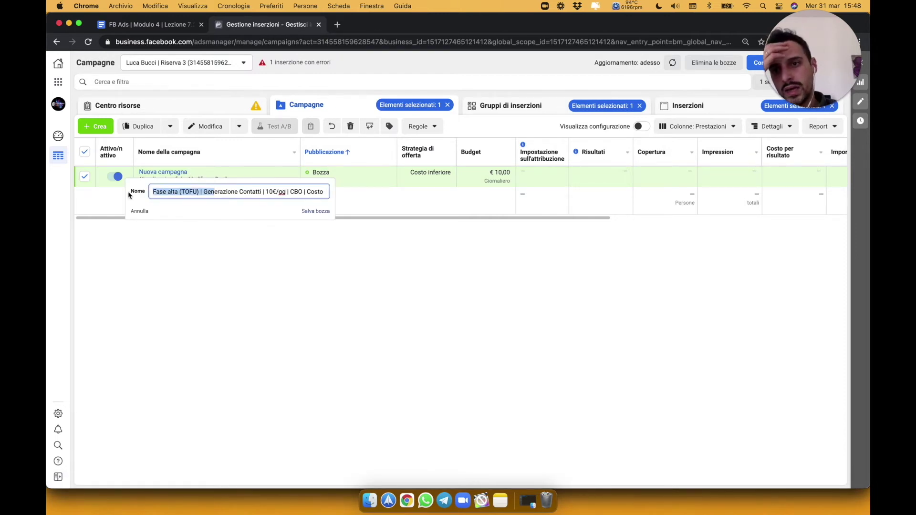
{"action": "left_click", "coordinate": [188, 192]}
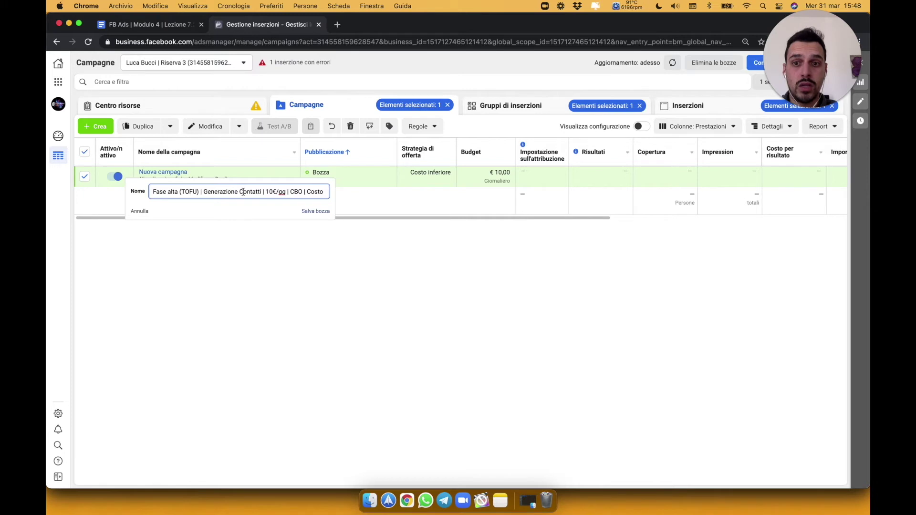
{"action": "left_click_drag", "start_coordinate": [285, 193], "coordinate": [267, 193]}
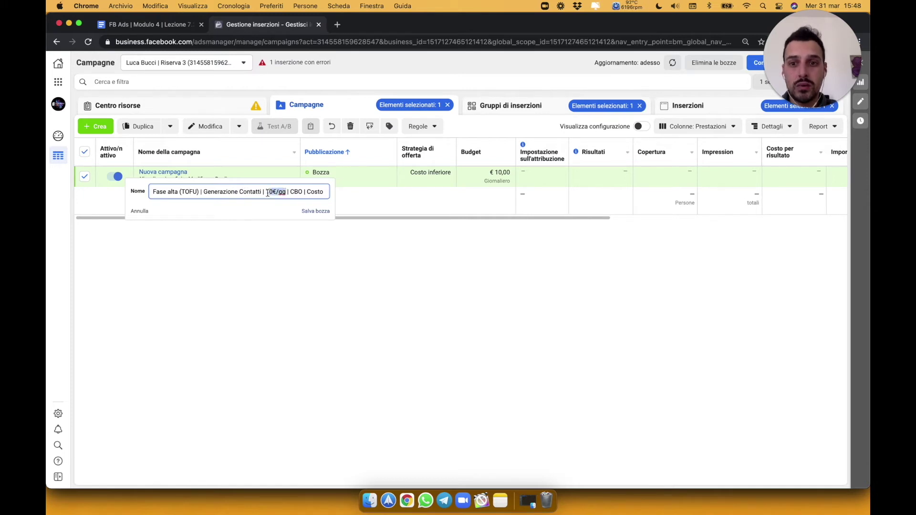
{"action": "left_click", "coordinate": [295, 192]}
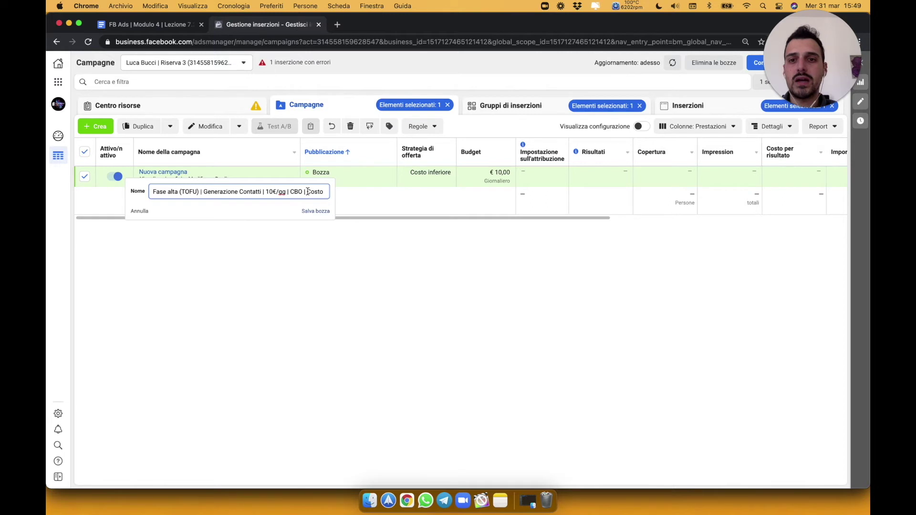
{"action": "left_click", "coordinate": [330, 192]}
{"action": "type", "text": "Inf"}
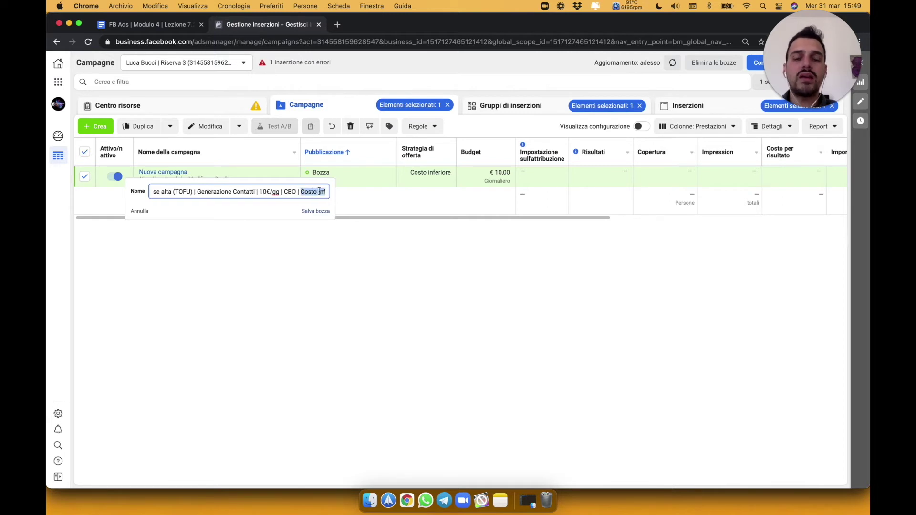
{"action": "type", "text": "eriore"}
{"action": "key", "text": "shift+alt+Left"}
{"action": "key", "text": "shift+alt+Left"}
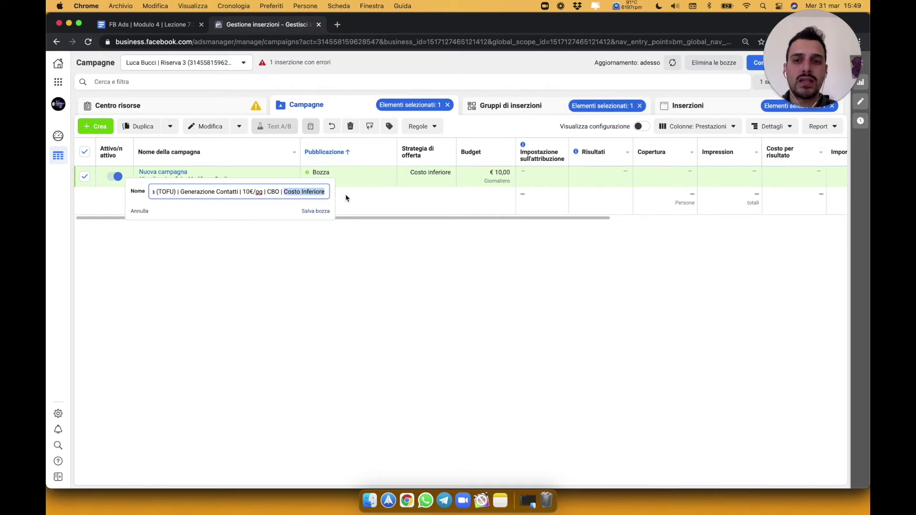
{"action": "left_click", "coordinate": [307, 192]}
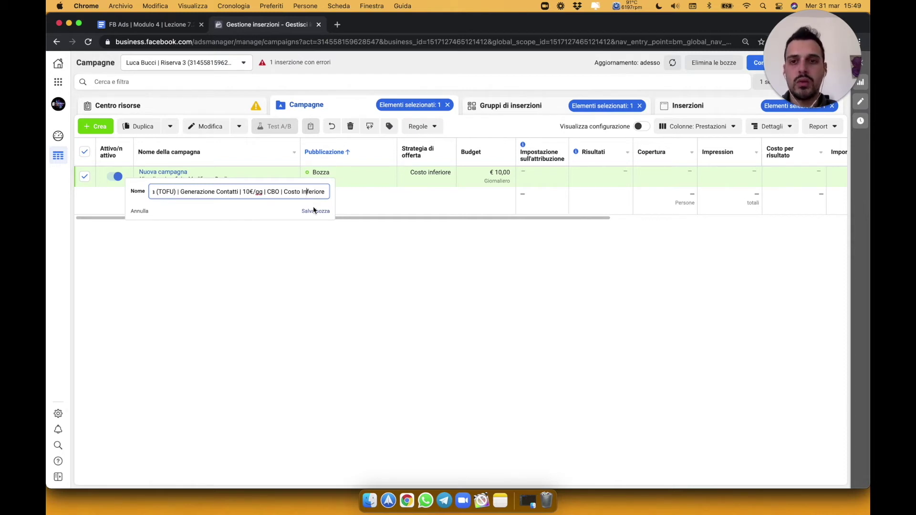
{"action": "left_click", "coordinate": [312, 213]}
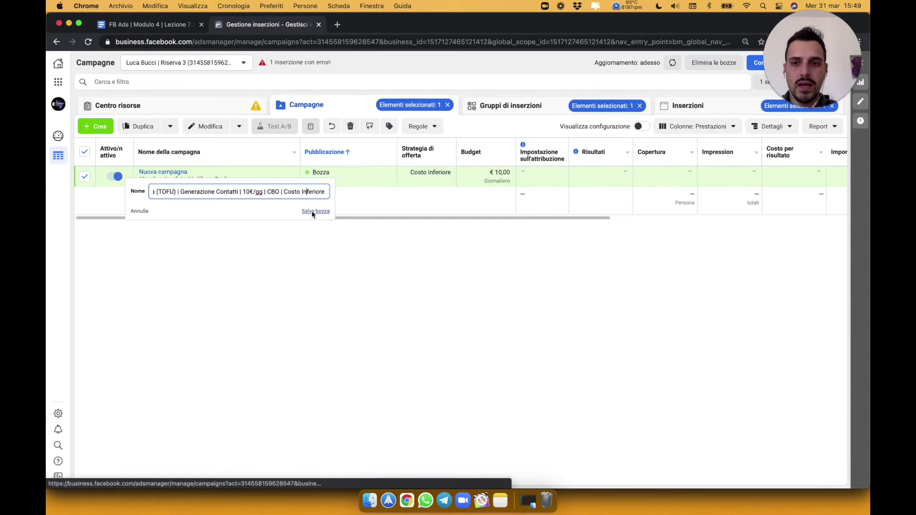
{"action": "left_click", "coordinate": [302, 149]}
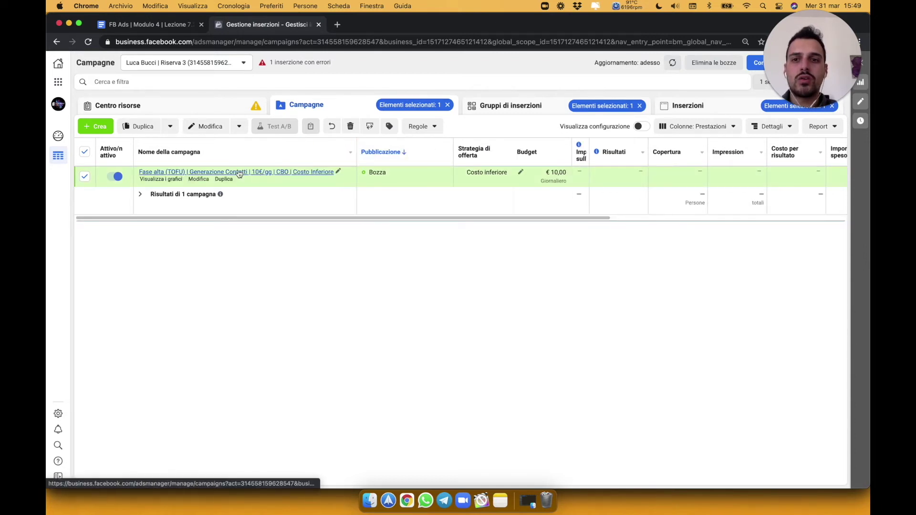
Step: Open the campaign's ad set for editing and copy the line starting "22/03 | Senza Interessi | 25-34" from the Google Docs document
{"action": "left_click", "coordinate": [199, 180]}
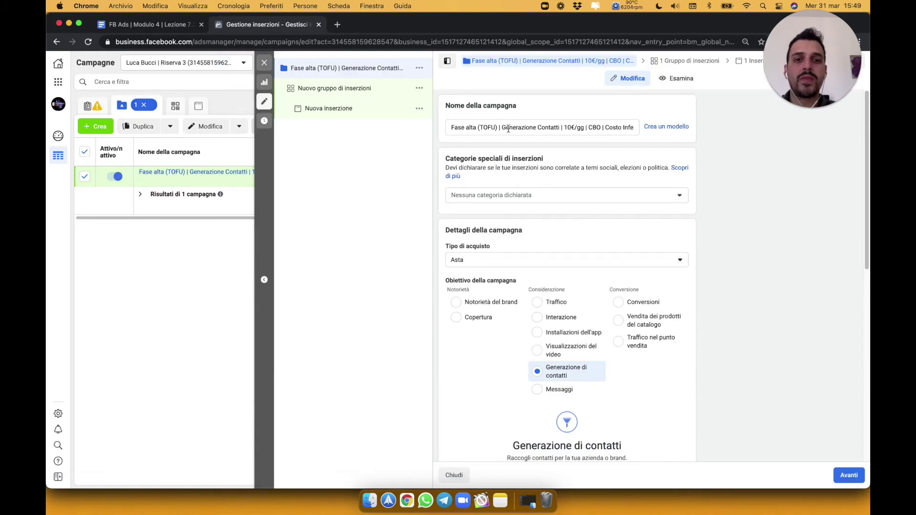
{"action": "left_click", "coordinate": [335, 90]}
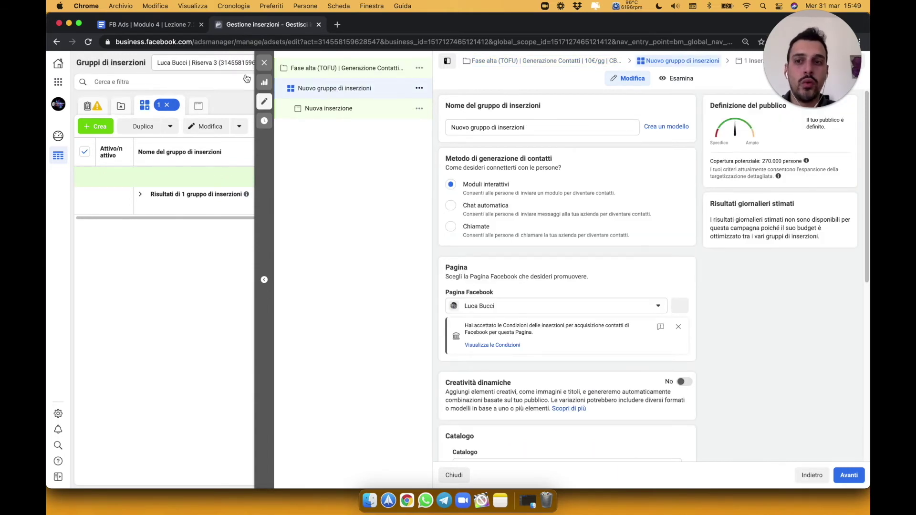
{"action": "left_click", "coordinate": [144, 26]}
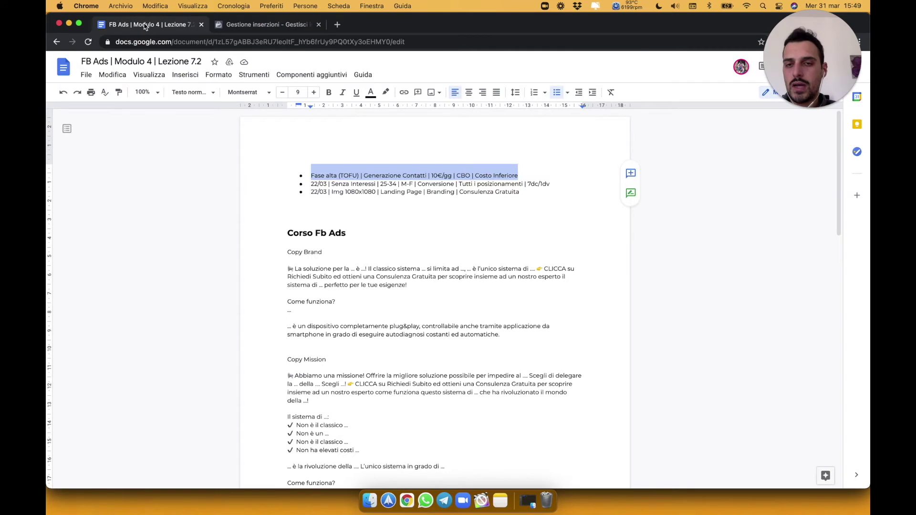
{"action": "triple_click", "coordinate": [404, 183]}
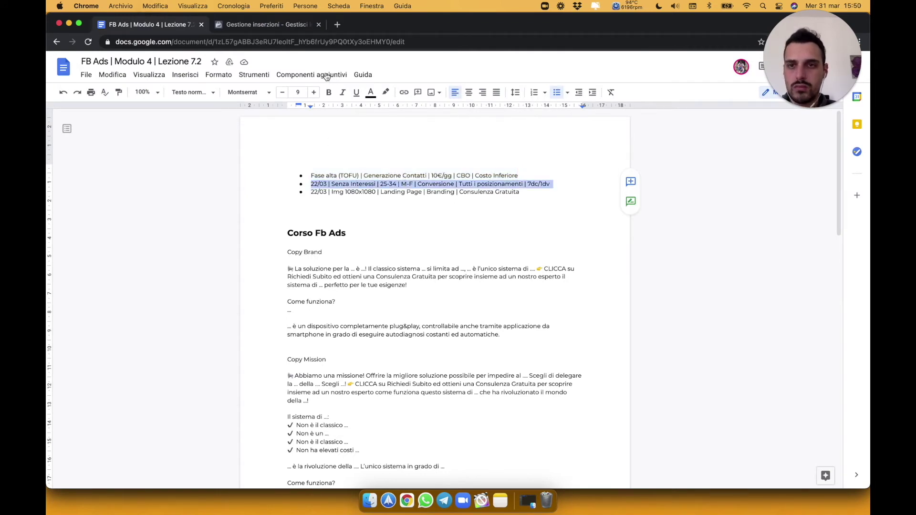
{"action": "left_click", "coordinate": [282, 27]}
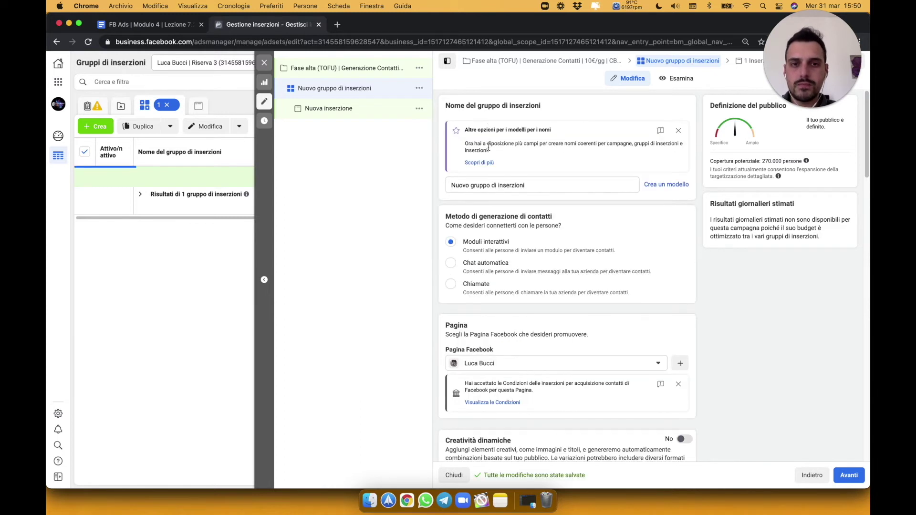
Step: Replace the ad set's name with the copied "22/03 | Senza Interessi | 25-34 | M-F" line and dismiss the naming template notice
{"action": "triple_click", "coordinate": [495, 185]}
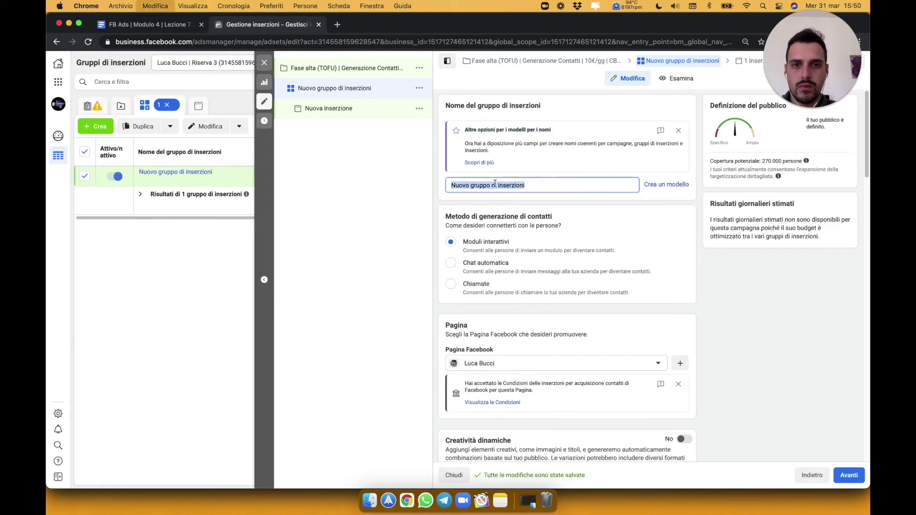
{"action": "key", "text": "super+v"}
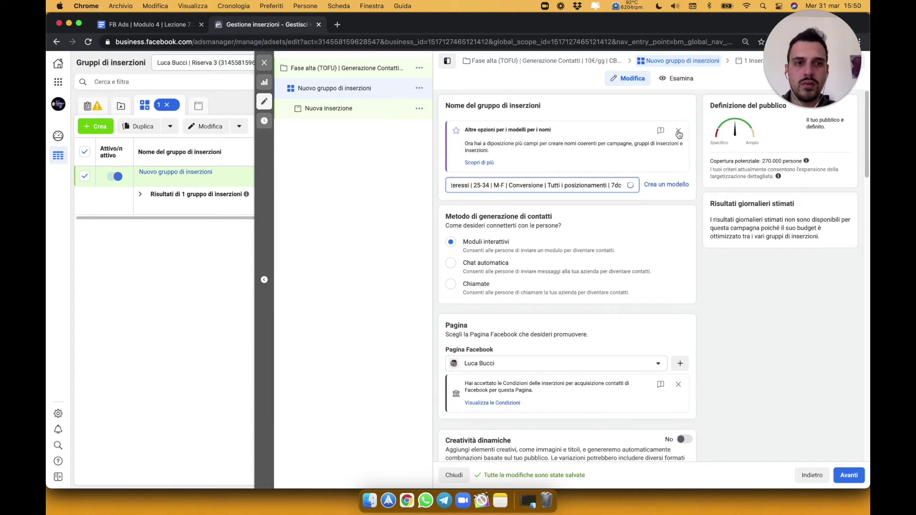
{"action": "left_click", "coordinate": [483, 175]}
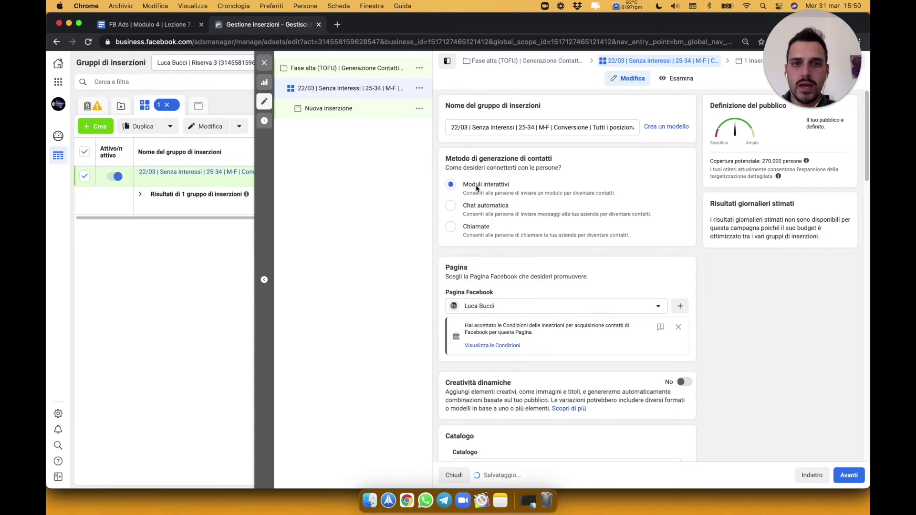
Step: Check the ad set's start date and change the date in its name to 31/03
{"action": "left_click", "coordinate": [458, 128]}
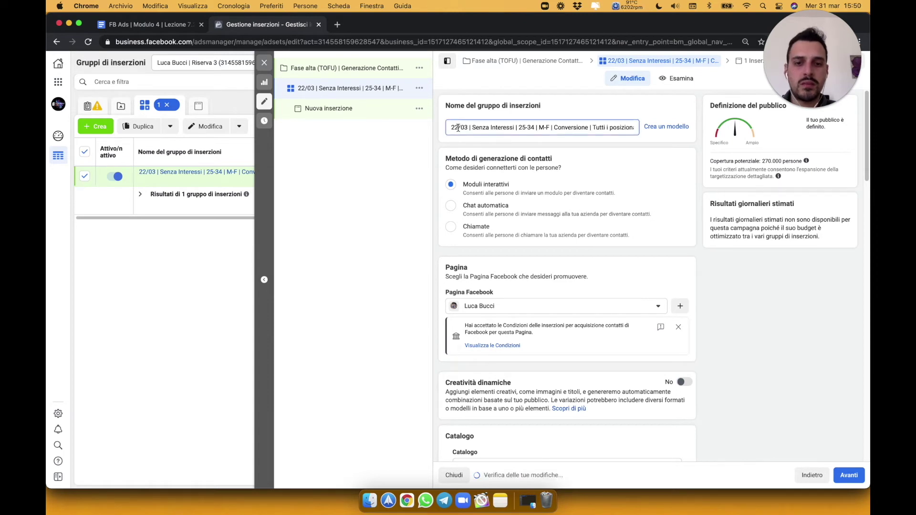
{"action": "scroll", "coordinate": [568, 334], "scroll_direction": "down", "scroll_amount": 3}
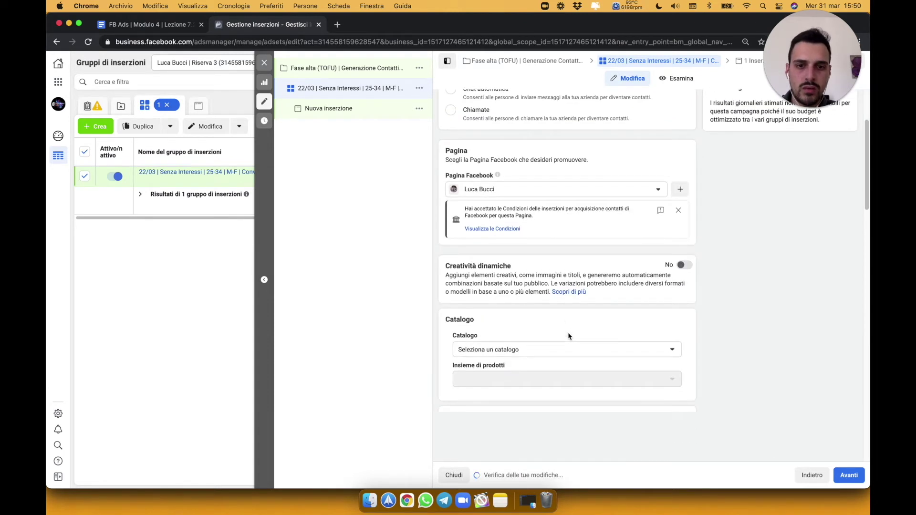
{"action": "scroll", "coordinate": [568, 336], "scroll_direction": "down", "scroll_amount": 2}
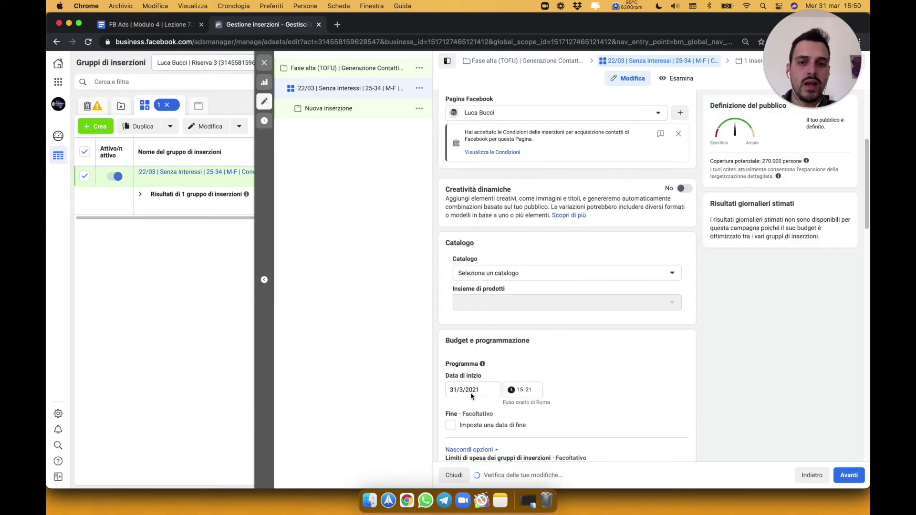
{"action": "scroll", "coordinate": [452, 147], "scroll_direction": "up", "scroll_amount": 5}
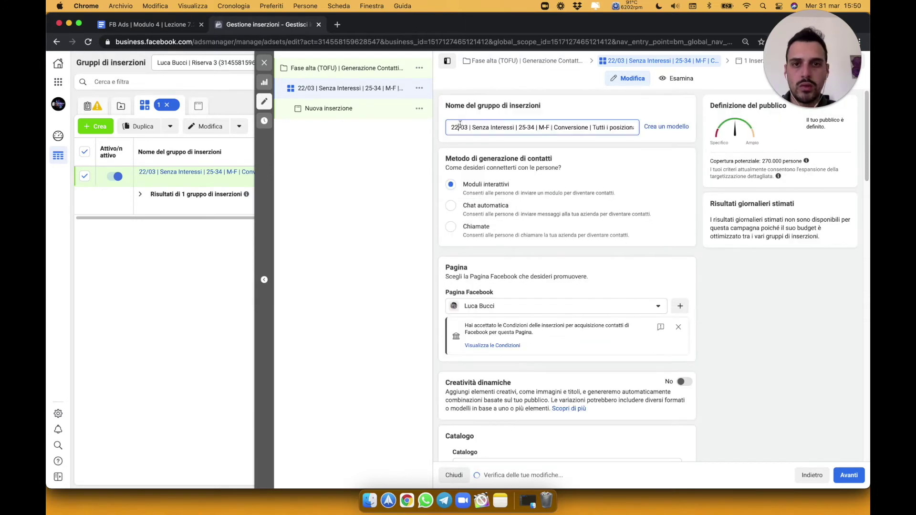
{"action": "key", "text": "BackSpace"}
{"action": "key", "text": "BackSpace"}
{"action": "type", "text": "31"}
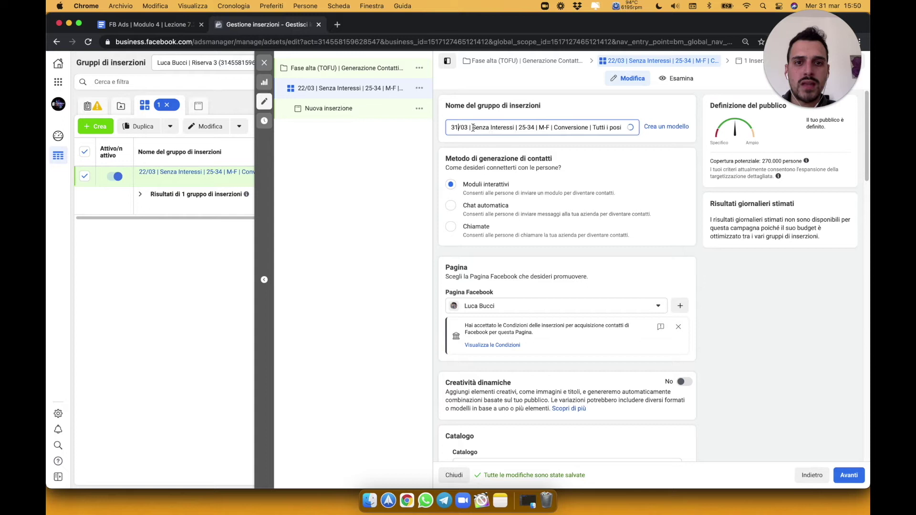
Step: Replace "Senza Interessi" in the ad set's name with "Interessi (Yoga)", keeping a space after the preceding separator
{"action": "left_click_drag", "start_coordinate": [473, 127], "coordinate": [514, 127]}
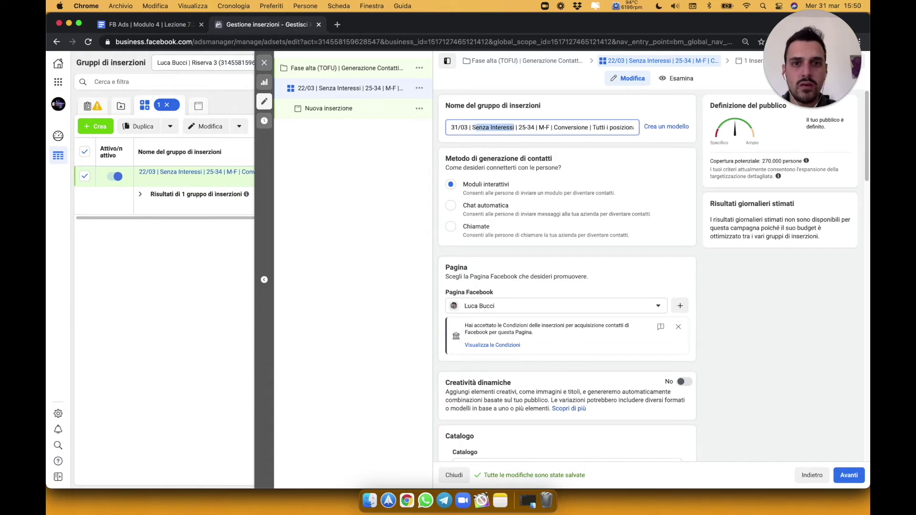
{"action": "type", "text": "Intere"}
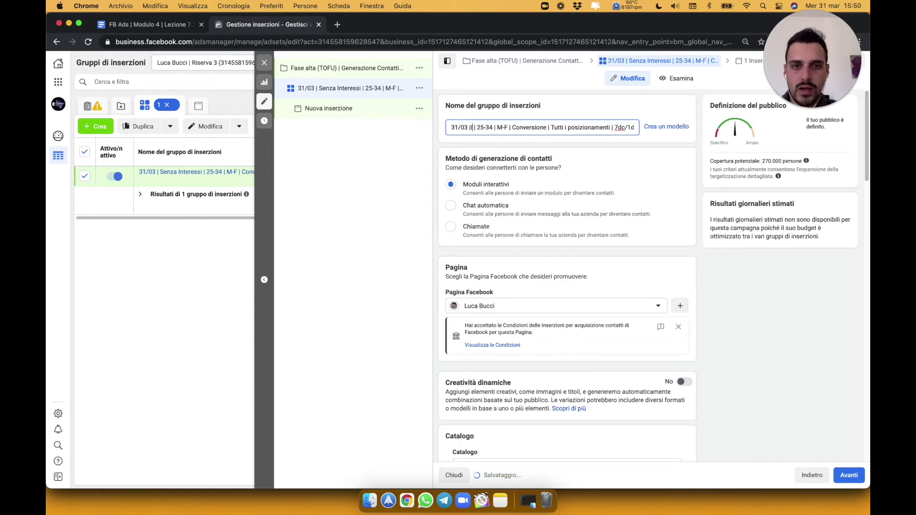
{"action": "type", "text": "ssi ()"}
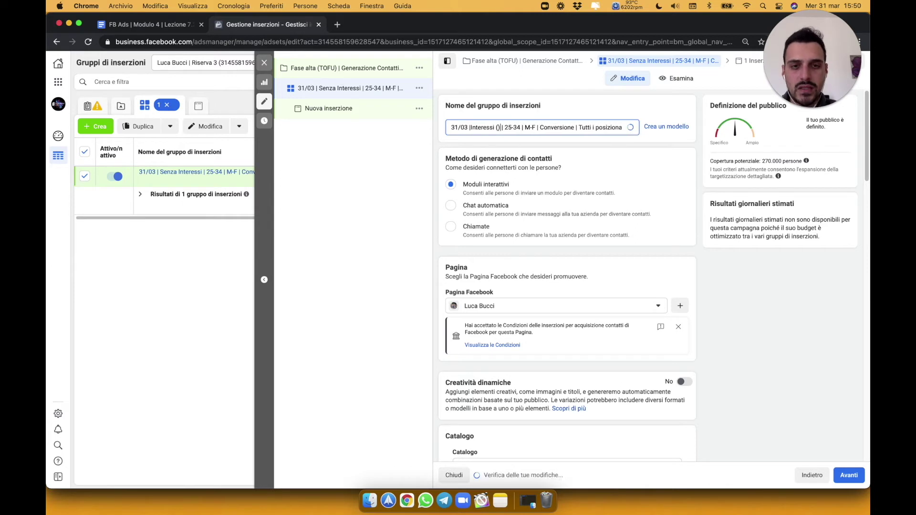
{"action": "key", "text": "Left"}
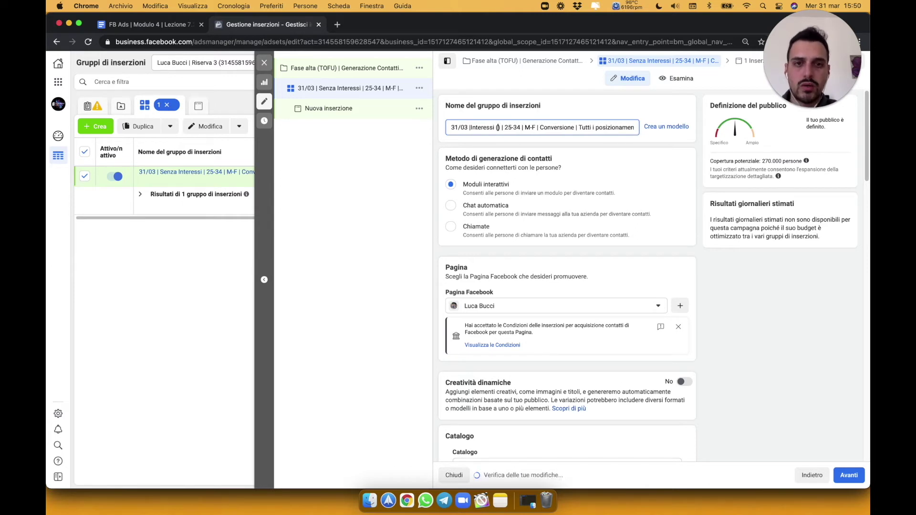
{"action": "type", "text": "Yoga"}
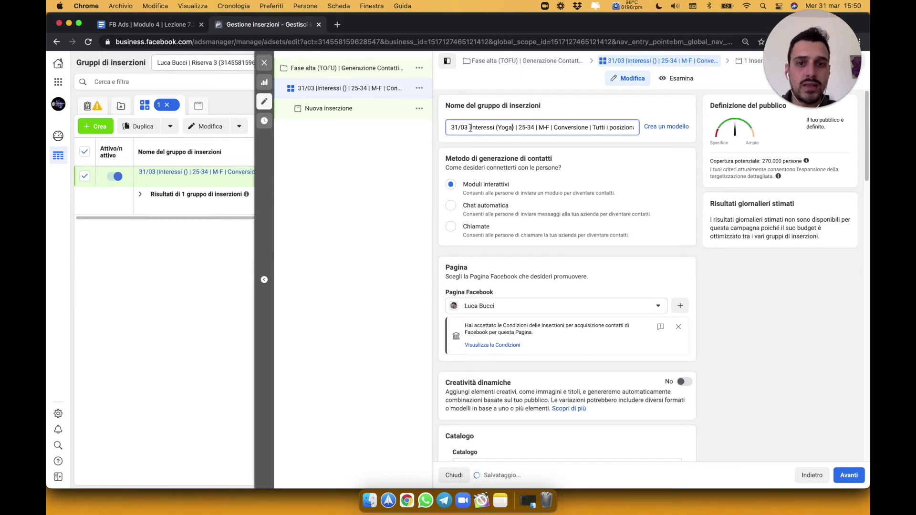
{"action": "left_click", "coordinate": [473, 127]}
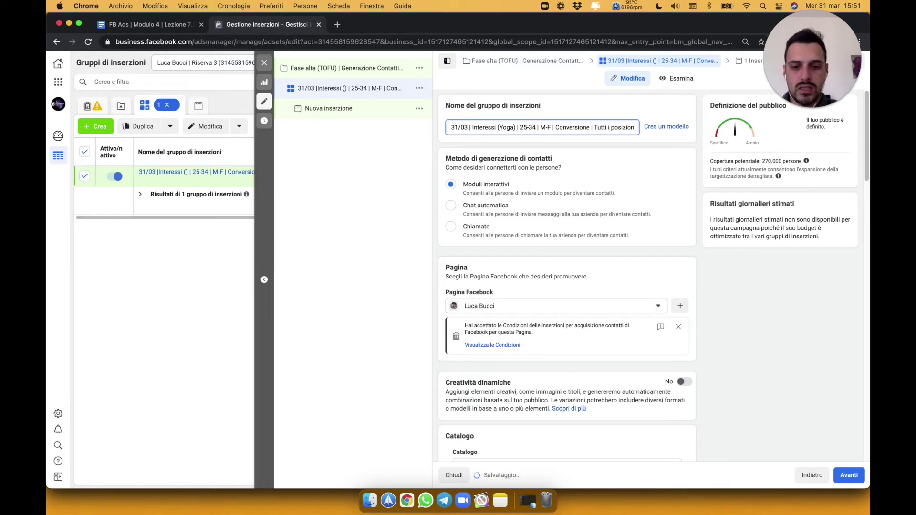
Step: Change the age range in the ad set's name to 18-65+, and select the whole name
{"action": "key", "text": "BackSpace"}
{"action": "key", "text": "BackSpace"}
{"action": "key", "text": "BackSpace"}
{"action": "key", "text": "BackSpace"}
{"action": "key", "text": "BackSpace"}
{"action": "key", "text": "BackSpace"}
{"action": "type", "text": "18-65+"}
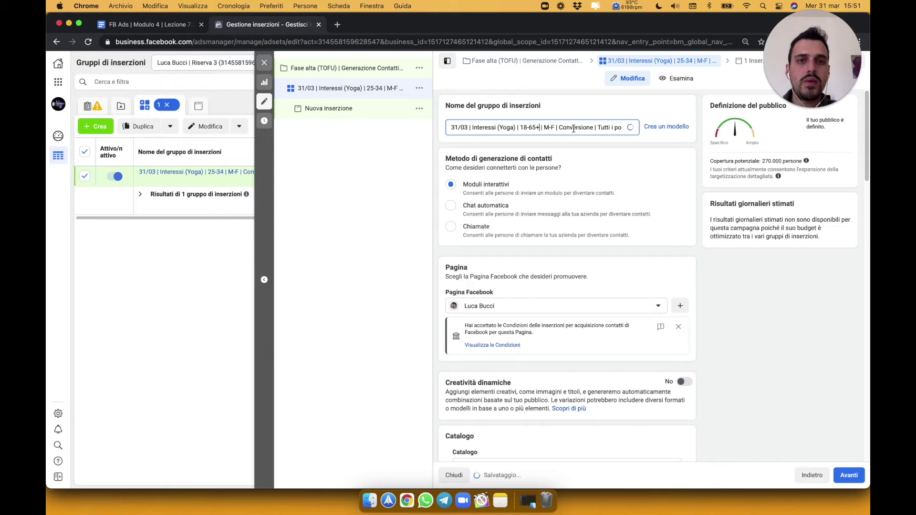
{"action": "key", "text": "super+a"}
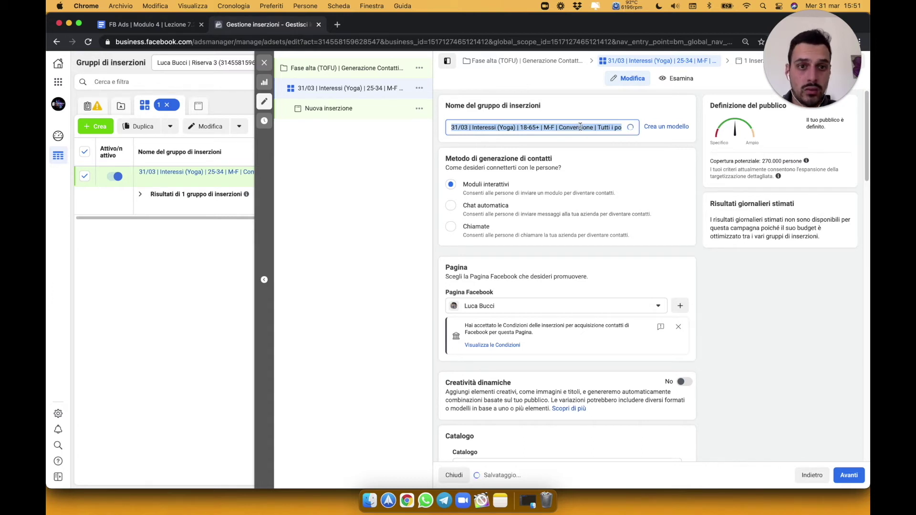
Step: Replace "Conversione" in the ad set's name with "Generazione Contatti" and check the rest of the name through its end
{"action": "double_click", "coordinate": [577, 127]}
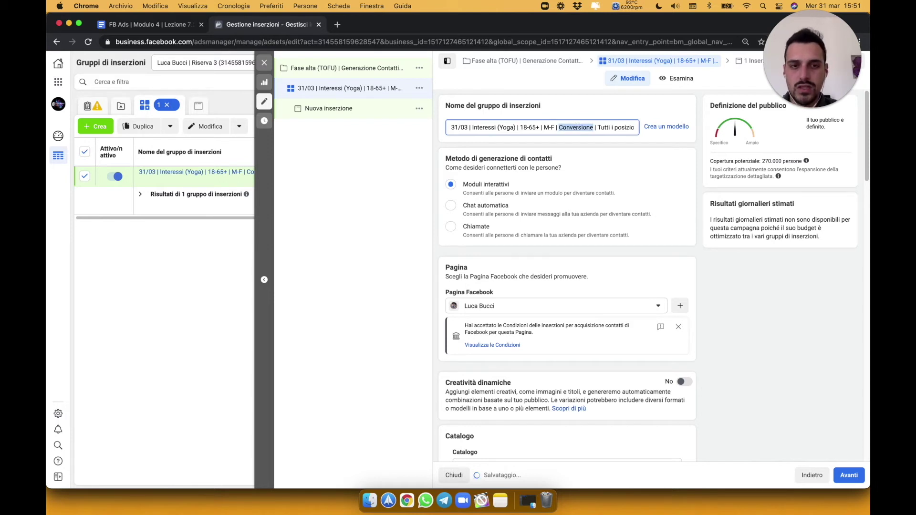
{"action": "type", "text": "Generazione Contatti"}
{"action": "type", "text": "| Tutti"}
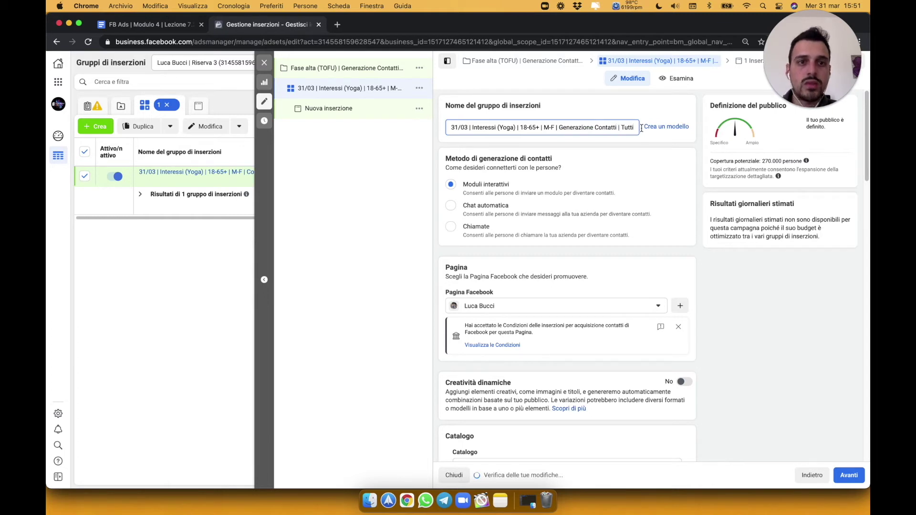
{"action": "left_click_drag", "start_coordinate": [635, 128], "coordinate": [616, 127]}
{"action": "left_click", "coordinate": [612, 127]}
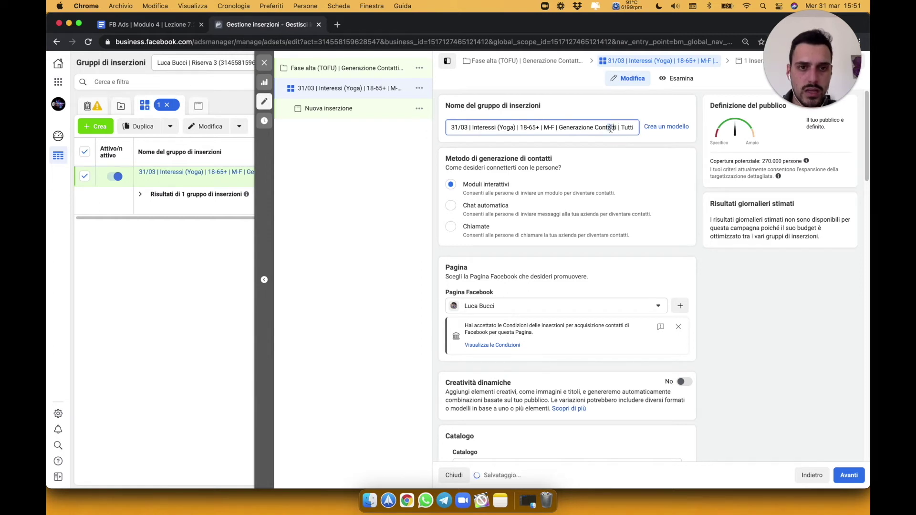
{"action": "key", "text": "super+Right"}
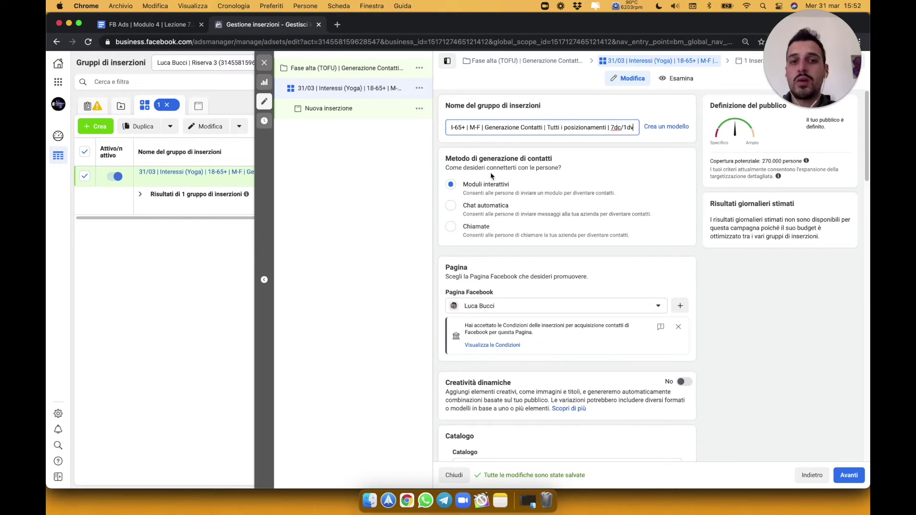
Step: Review the ad set's schedule, location, age, gender, interest, language, placement and optimization settings against its name
{"action": "scroll", "coordinate": [547, 216], "scroll_direction": "down", "scroll_amount": 1}
{"action": "scroll", "coordinate": [547, 216], "scroll_direction": "down", "scroll_amount": 10}
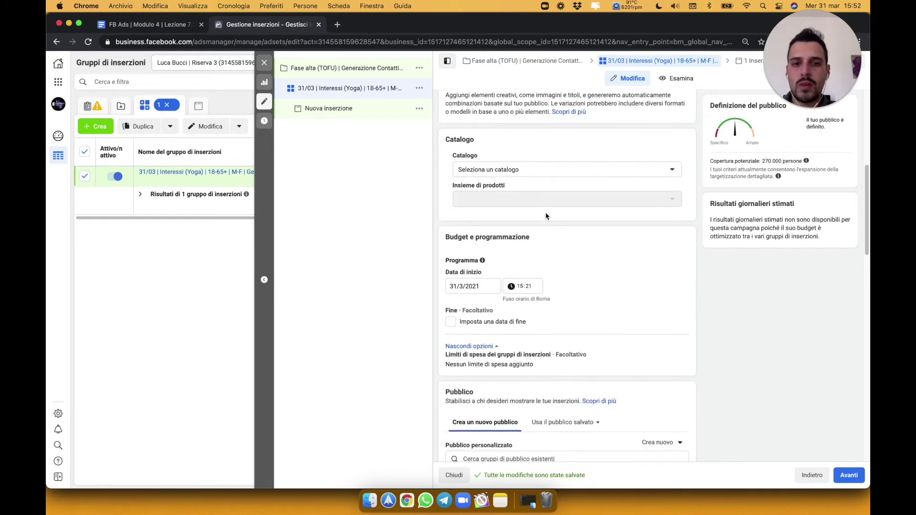
{"action": "scroll", "coordinate": [547, 216], "scroll_direction": "down", "scroll_amount": 2}
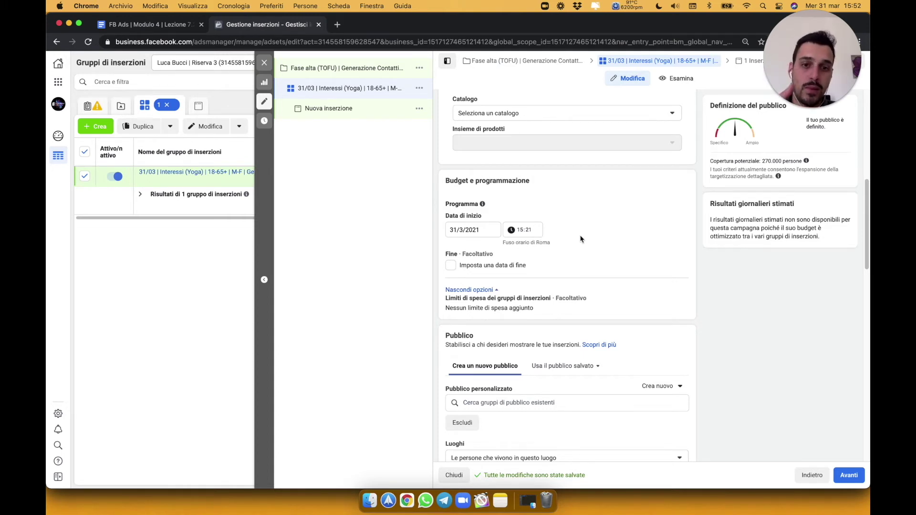
{"action": "scroll", "coordinate": [581, 239], "scroll_direction": "down", "scroll_amount": 5}
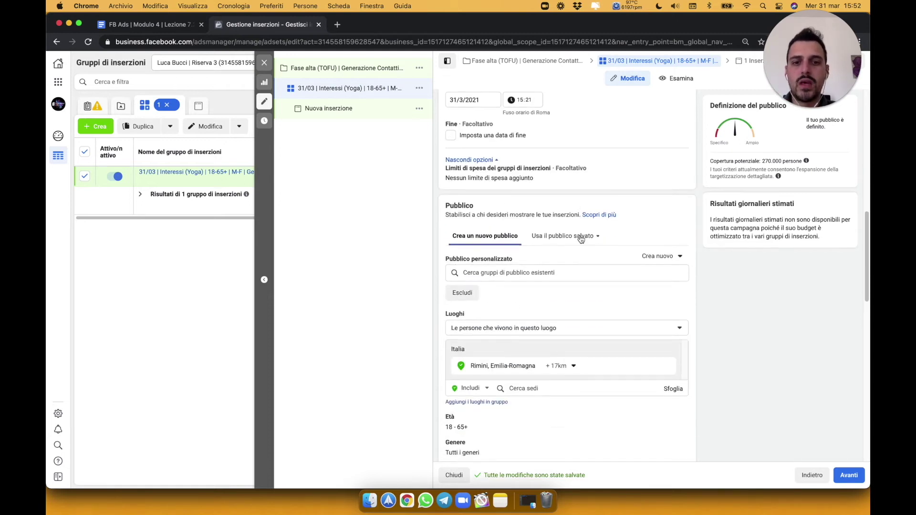
{"action": "scroll", "coordinate": [580, 244], "scroll_direction": "down", "scroll_amount": 3}
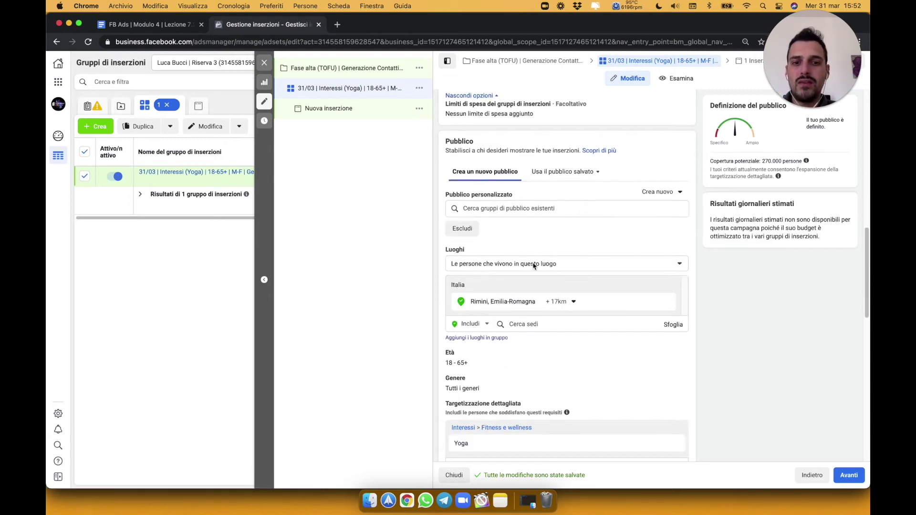
{"action": "mouse_move", "coordinate": [537, 308]}
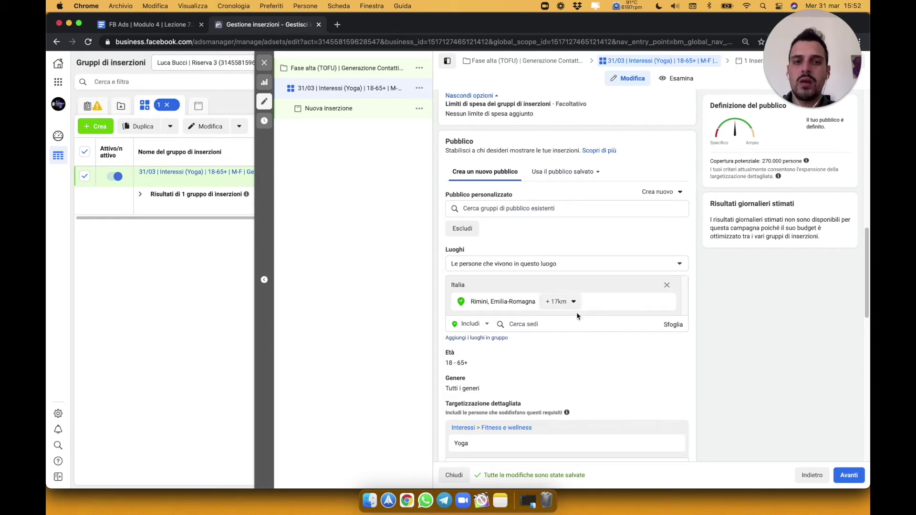
{"action": "scroll", "coordinate": [577, 316], "scroll_direction": "down", "scroll_amount": 2}
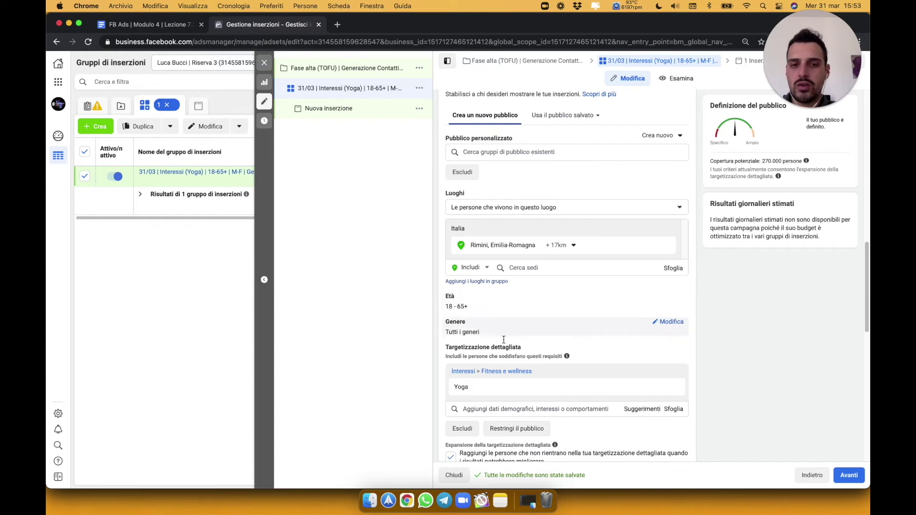
{"action": "scroll", "coordinate": [516, 383], "scroll_direction": "down", "scroll_amount": 3}
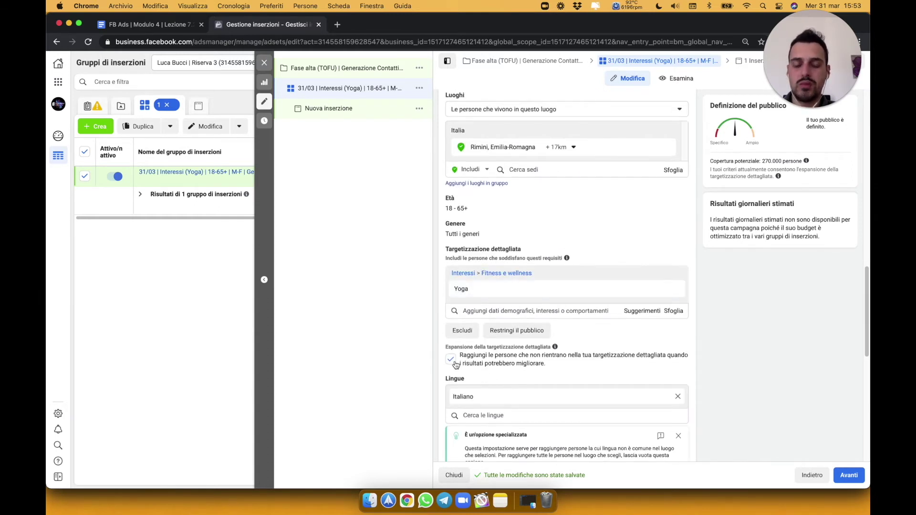
{"action": "scroll", "coordinate": [463, 365], "scroll_direction": "down", "scroll_amount": 2}
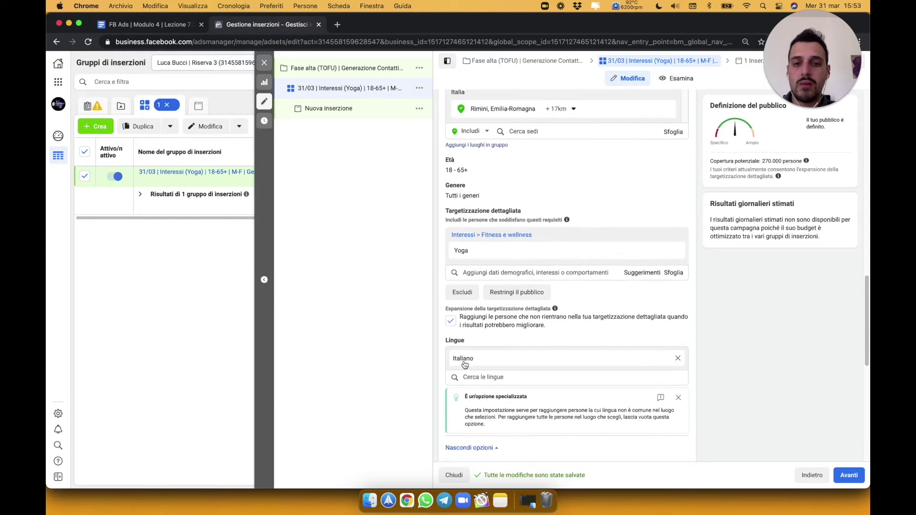
{"action": "scroll", "coordinate": [464, 365], "scroll_direction": "down", "scroll_amount": 1}
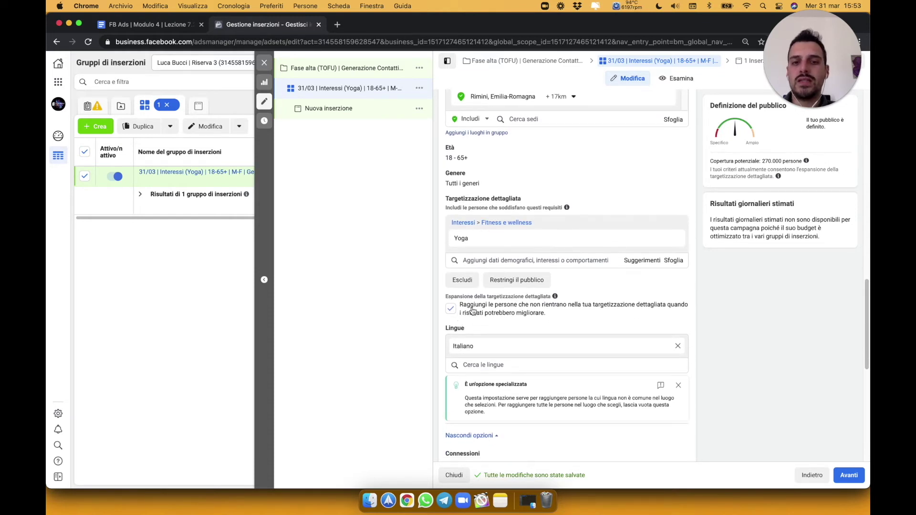
{"action": "scroll", "coordinate": [471, 309], "scroll_direction": "down", "scroll_amount": 4}
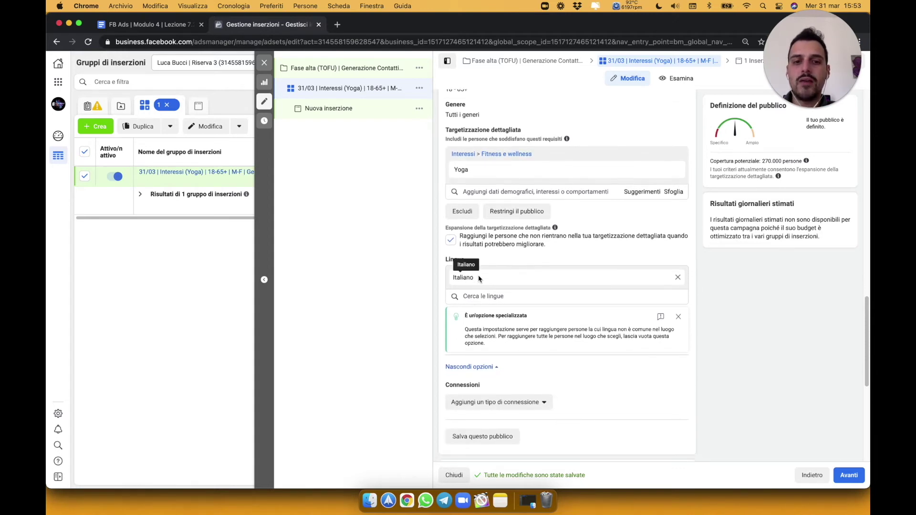
{"action": "scroll", "coordinate": [477, 280], "scroll_direction": "down", "scroll_amount": 10}
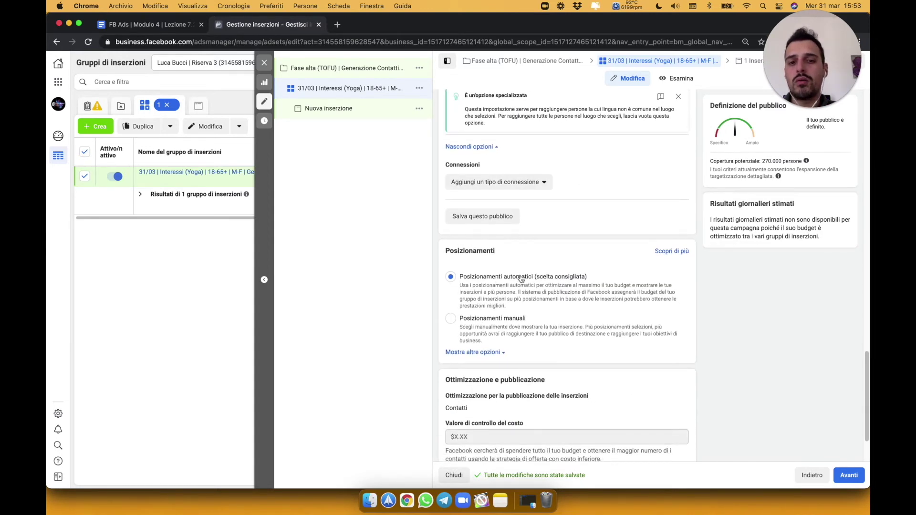
{"action": "scroll", "coordinate": [521, 278], "scroll_direction": "down", "scroll_amount": 4}
{"action": "scroll", "coordinate": [521, 279], "scroll_direction": "up", "scroll_amount": 20}
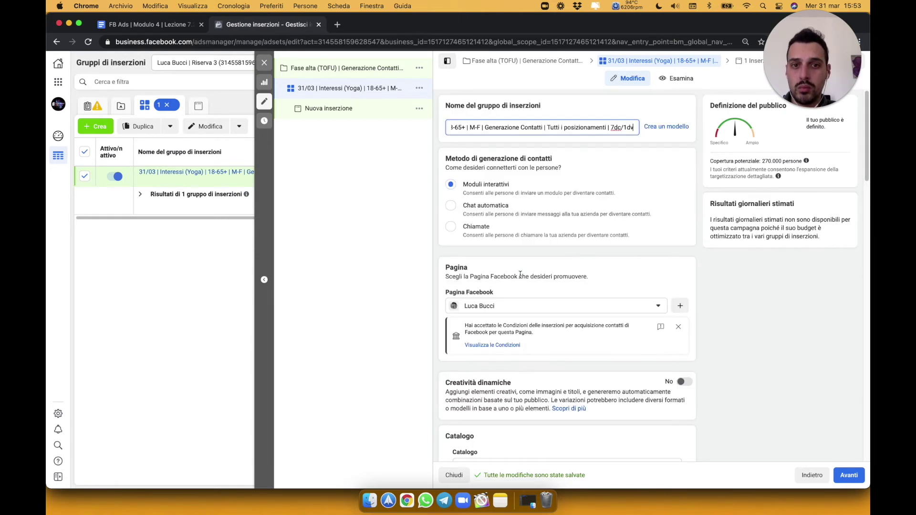
Step: Leave the ad set editor, open the ad set's "Nuova inserzione" ad for editing and turn off its preview
{"action": "left_click", "coordinate": [264, 65]}
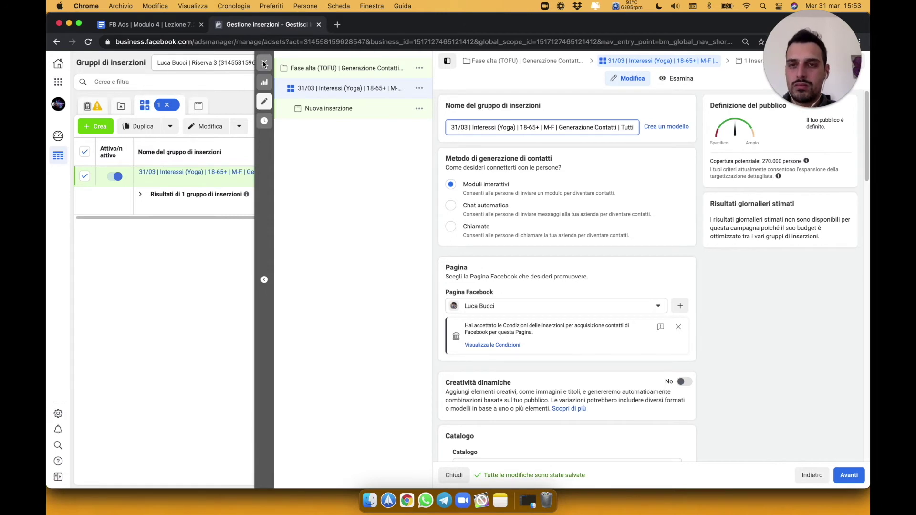
{"action": "left_click", "coordinate": [207, 173]}
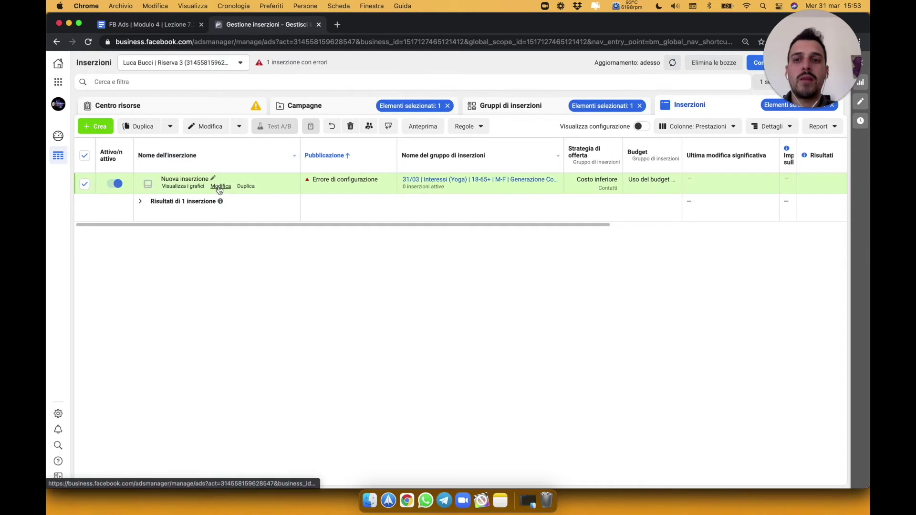
{"action": "left_click", "coordinate": [220, 187]}
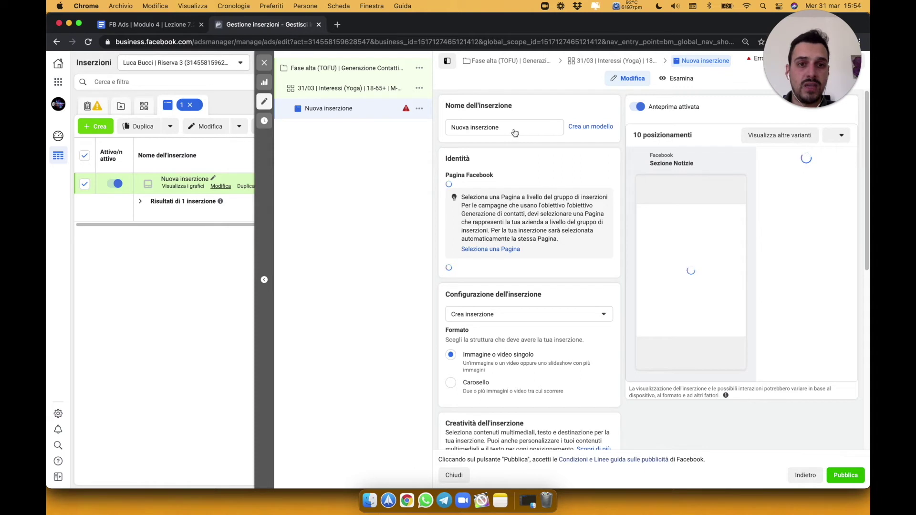
{"action": "left_click", "coordinate": [640, 107]}
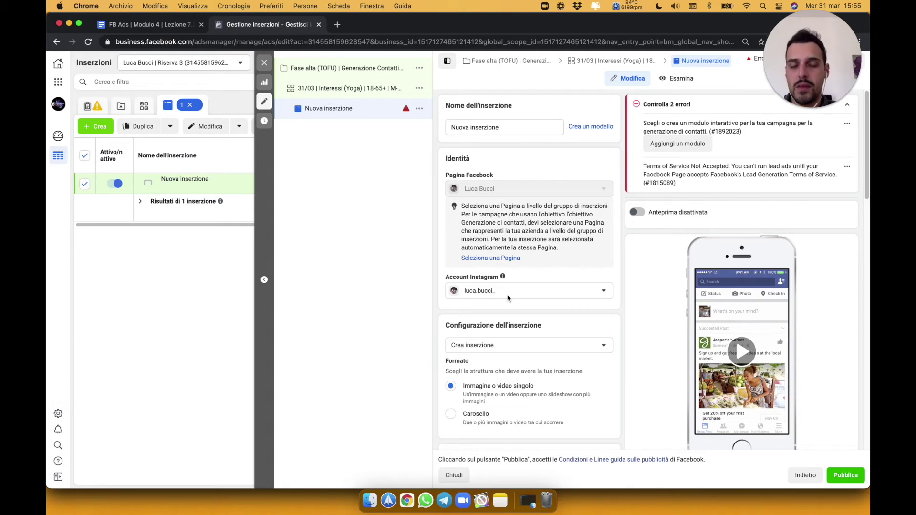
Step: Check the available ad setup options and choose "Crea inserzione"
{"action": "scroll", "coordinate": [508, 297], "scroll_direction": "down", "scroll_amount": 2}
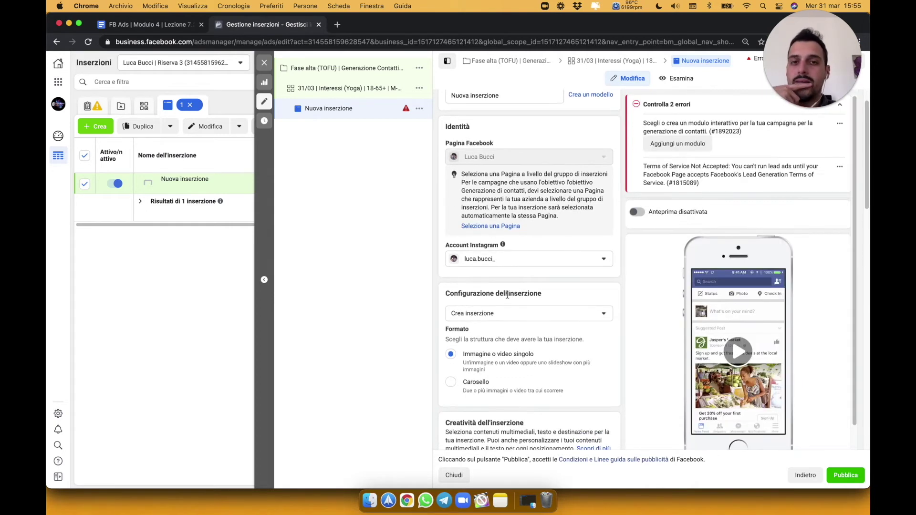
{"action": "scroll", "coordinate": [508, 295], "scroll_direction": "down", "scroll_amount": 5}
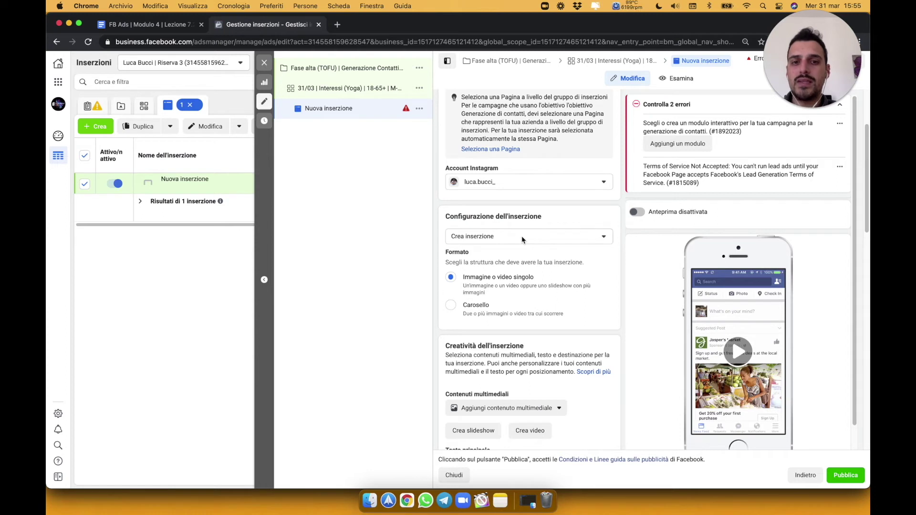
{"action": "left_click", "coordinate": [522, 237]}
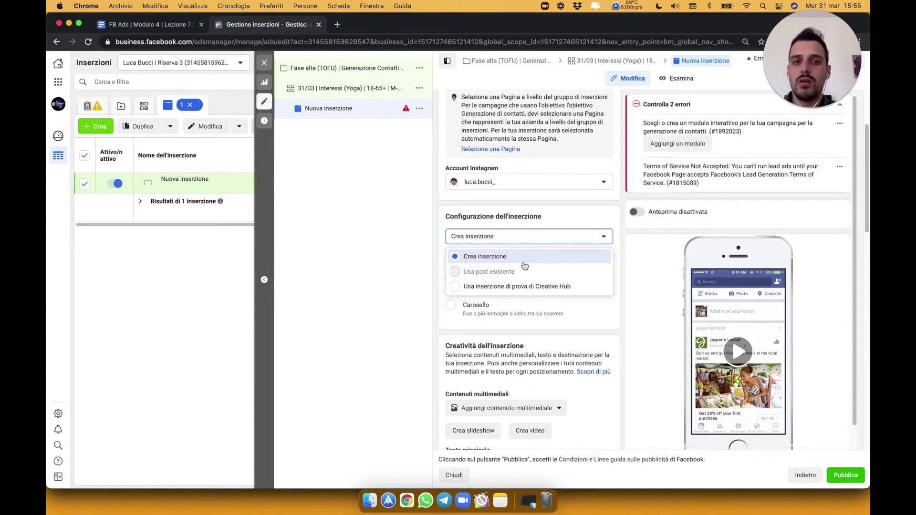
{"action": "mouse_move", "coordinate": [514, 277]}
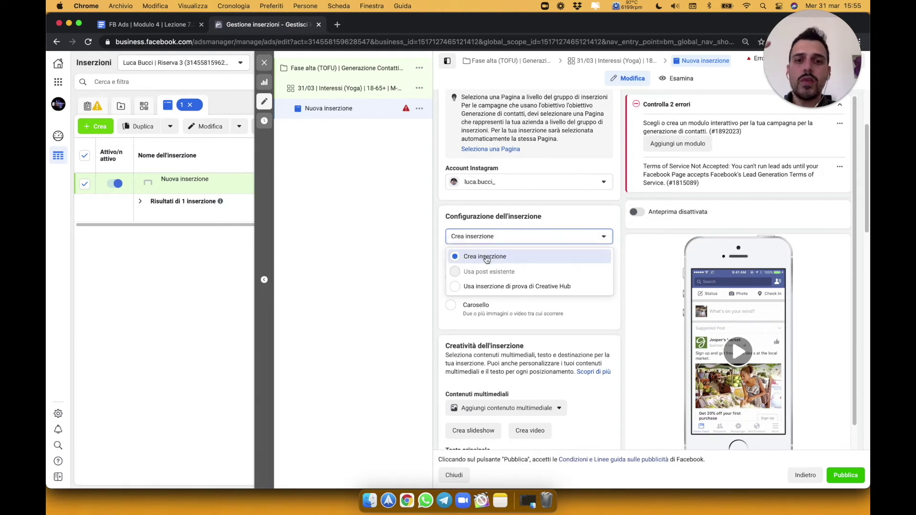
{"action": "left_click", "coordinate": [487, 258]}
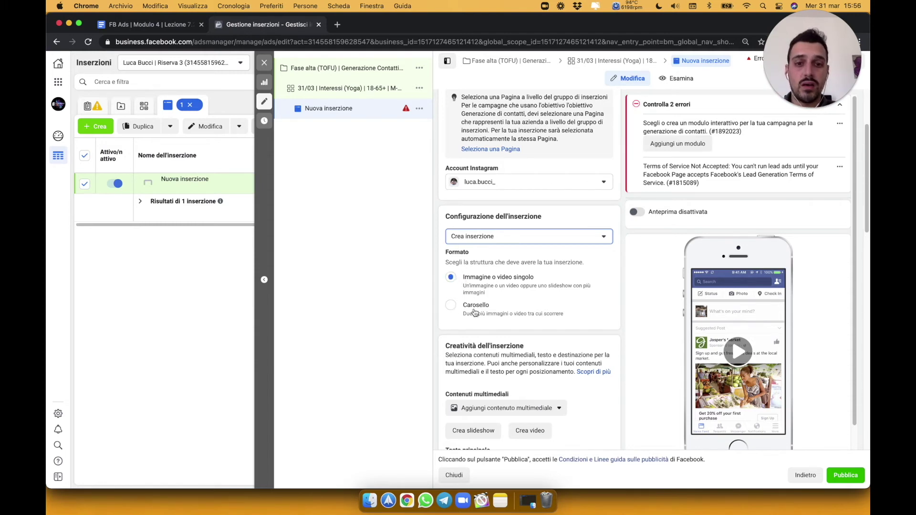
Step: Upload 1.png from the "LB _ Corso Fb" folder in Download as the ad's image and accept the square 1:1 crop
{"action": "scroll", "coordinate": [516, 261], "scroll_direction": "down", "scroll_amount": 5}
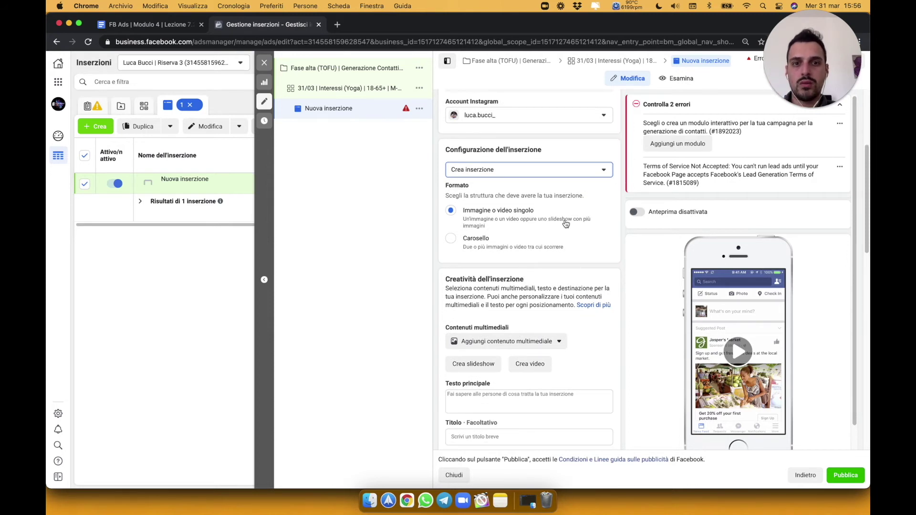
{"action": "scroll", "coordinate": [565, 224], "scroll_direction": "down", "scroll_amount": 3}
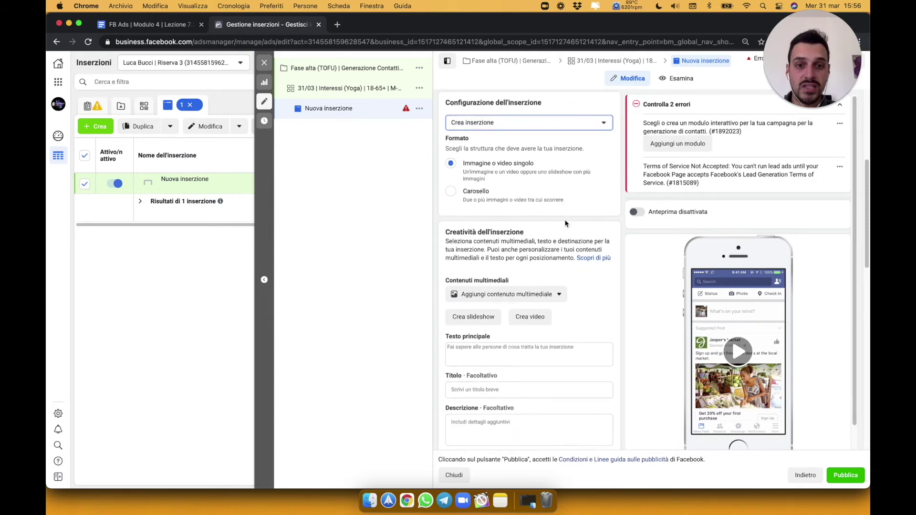
{"action": "scroll", "coordinate": [566, 224], "scroll_direction": "down", "scroll_amount": 5}
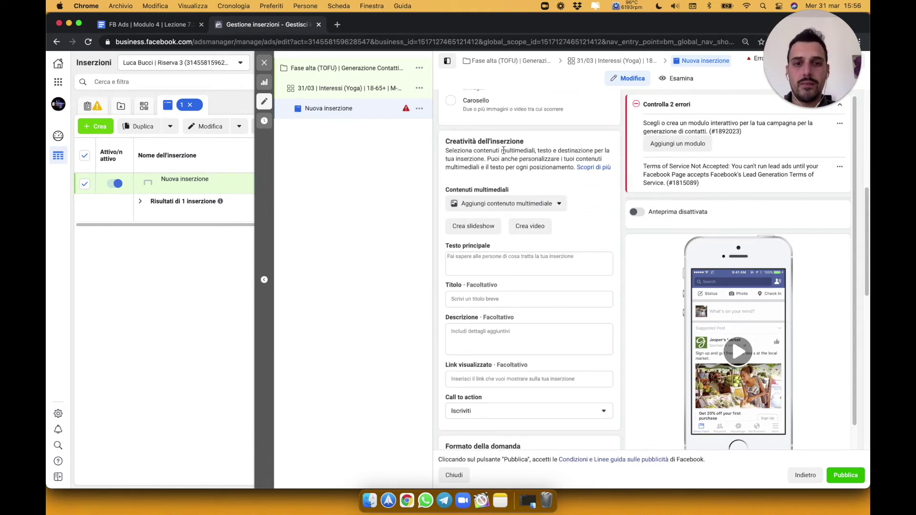
{"action": "left_click", "coordinate": [524, 208]}
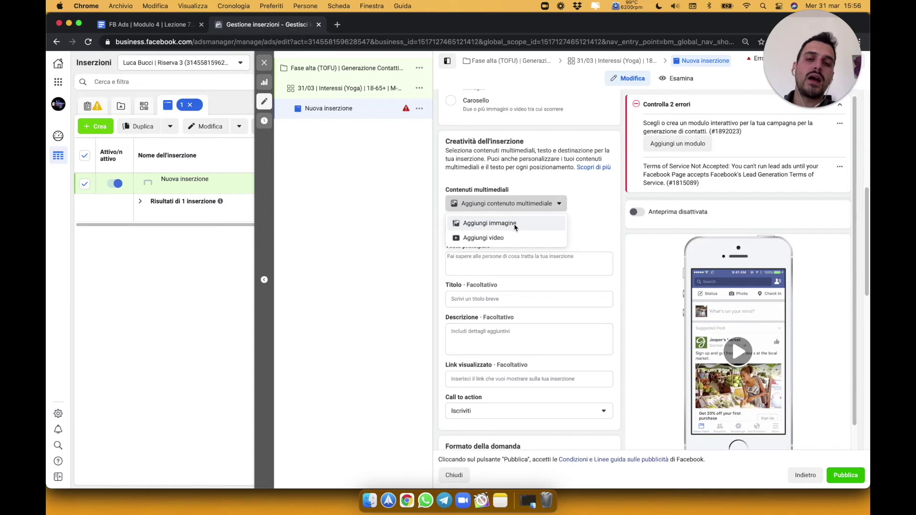
{"action": "left_click", "coordinate": [515, 228]}
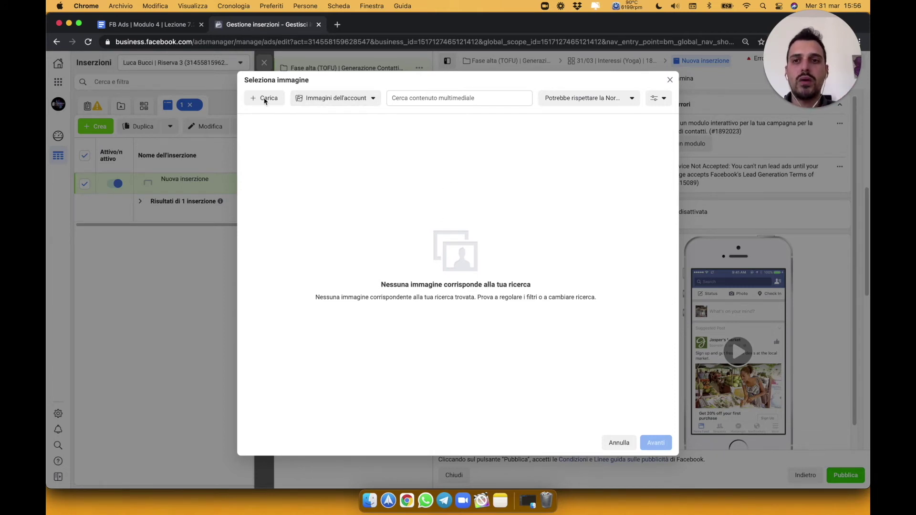
{"action": "left_click", "coordinate": [265, 101]}
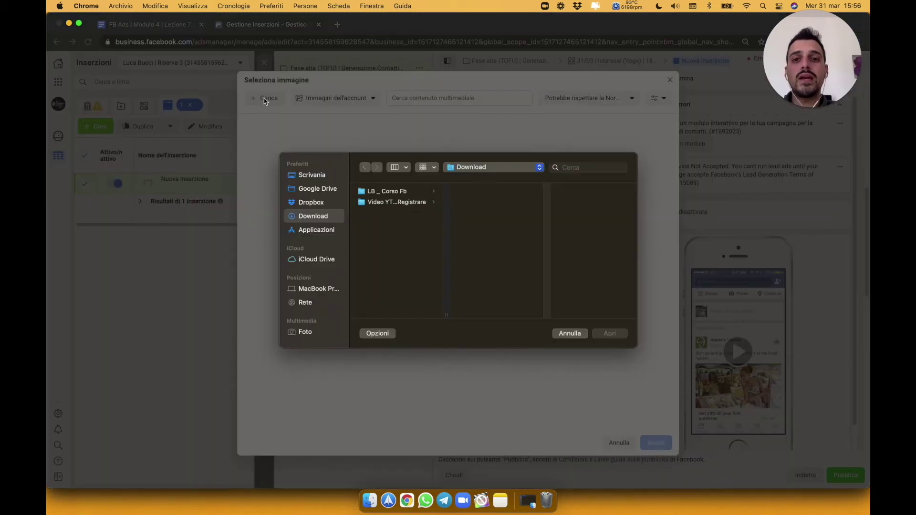
{"action": "left_click", "coordinate": [375, 193]}
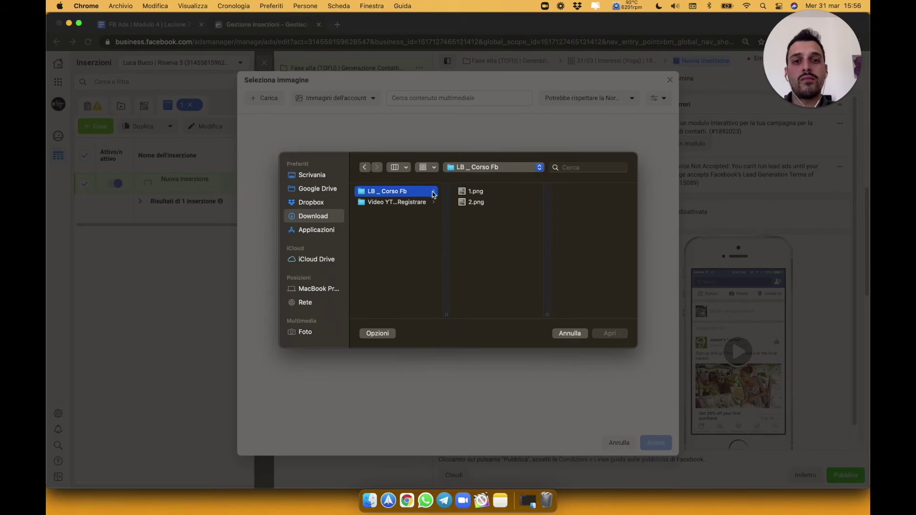
{"action": "left_click", "coordinate": [478, 195]}
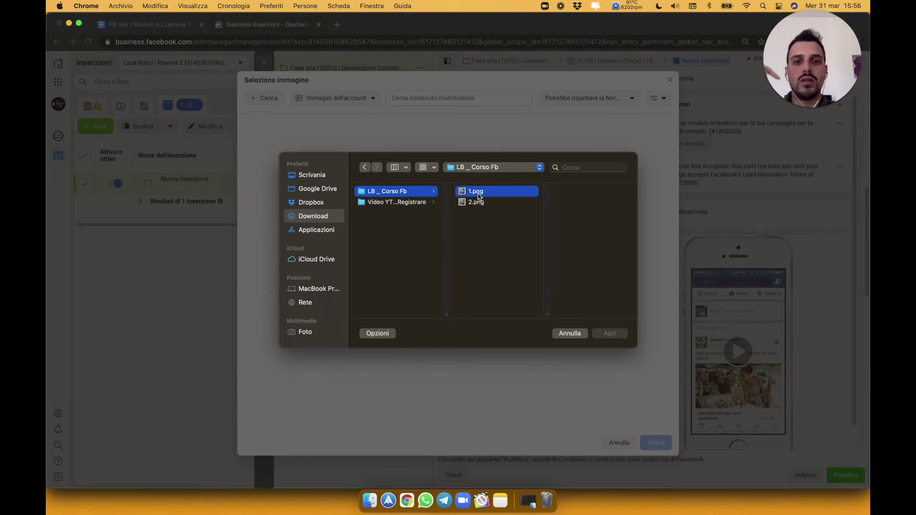
{"action": "left_click", "coordinate": [612, 336]}
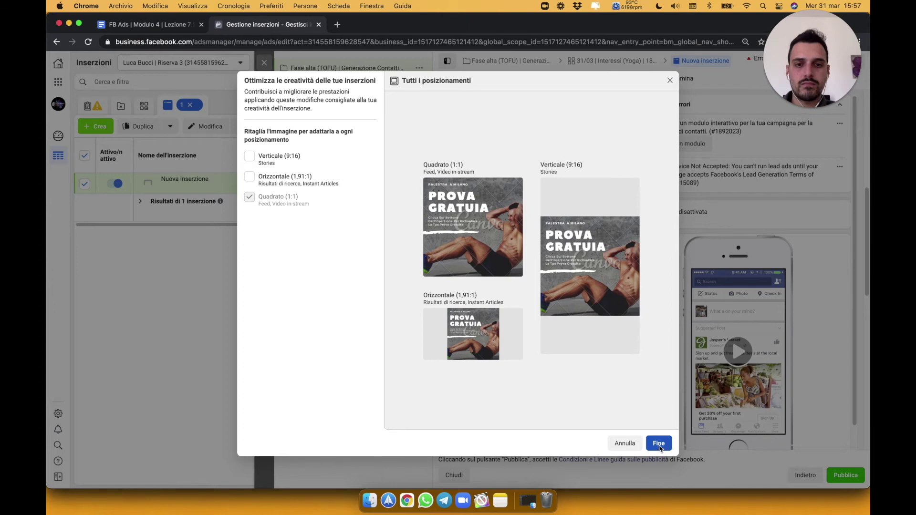
{"action": "left_click", "coordinate": [659, 444]}
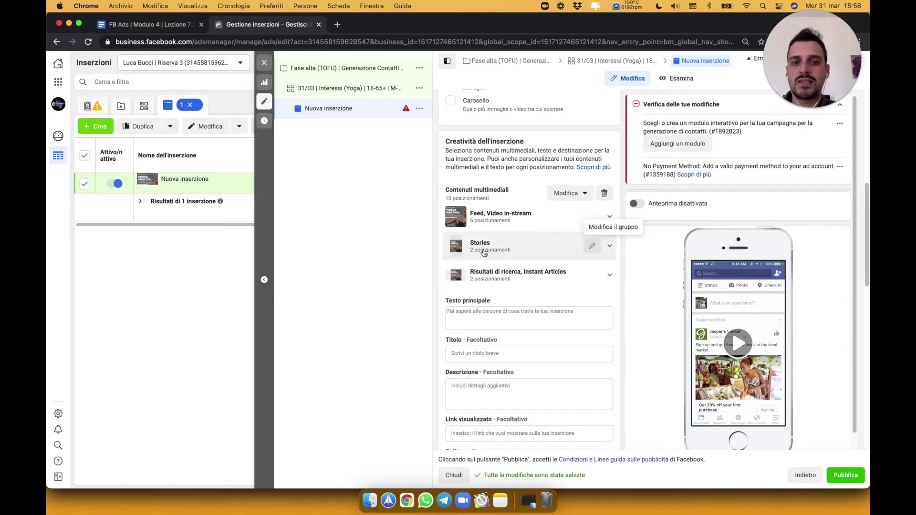
Step: Check how the image is presented in the Stories placements and leave their settings without changes
{"action": "left_click", "coordinate": [593, 246]}
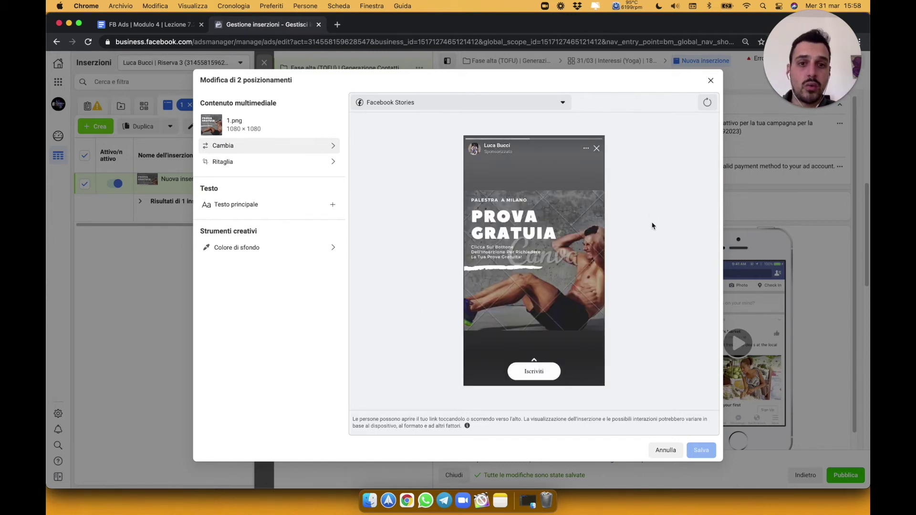
{"action": "left_click", "coordinate": [711, 82]}
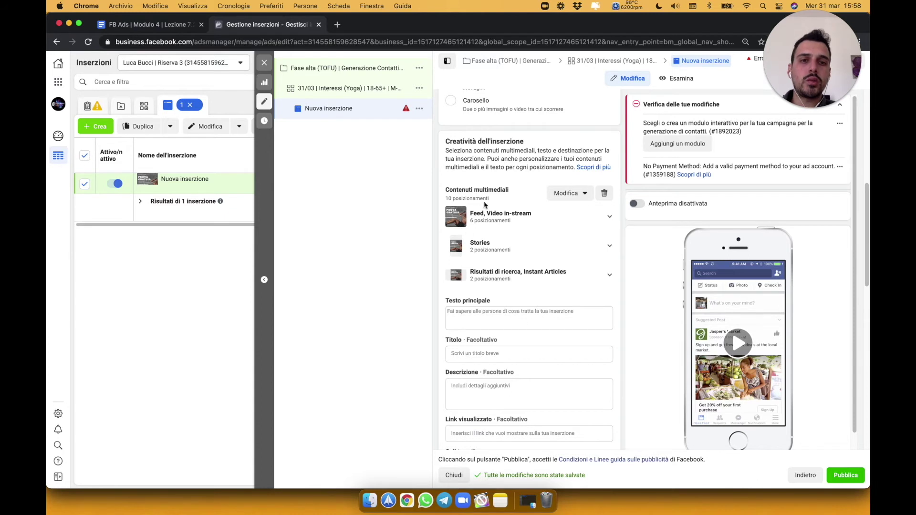
Step: Enter "Ciao Testo" as the ad's primary text and turn on the ad preview
{"action": "left_click", "coordinate": [501, 318]}
{"action": "type", "text": "Ciao"}
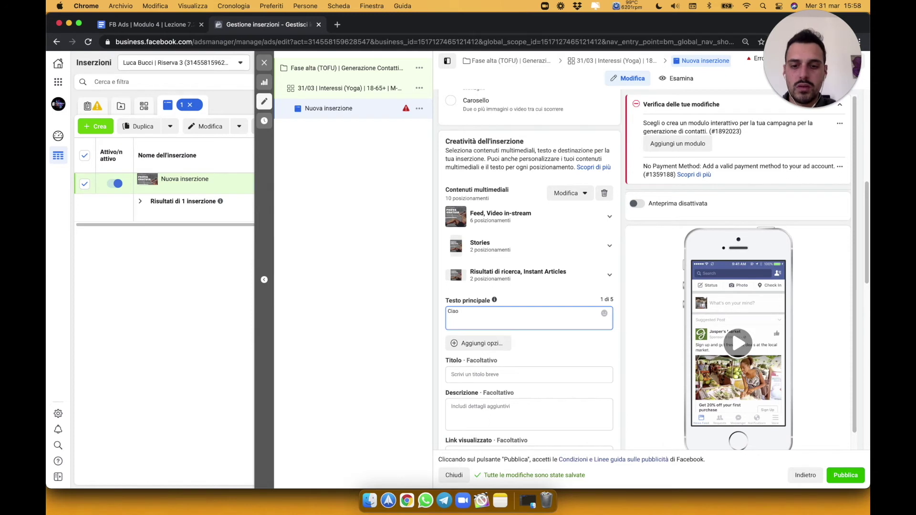
{"action": "type", "text": " Testo"}
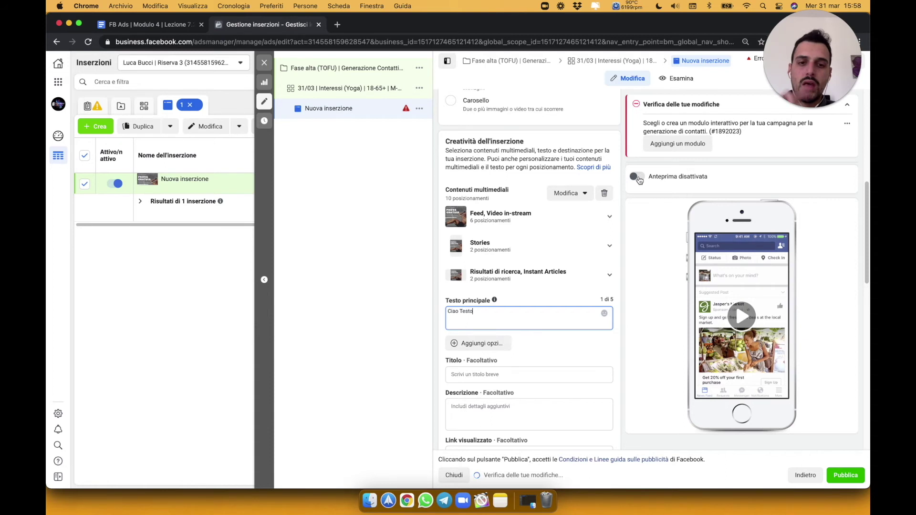
{"action": "left_click", "coordinate": [638, 177]}
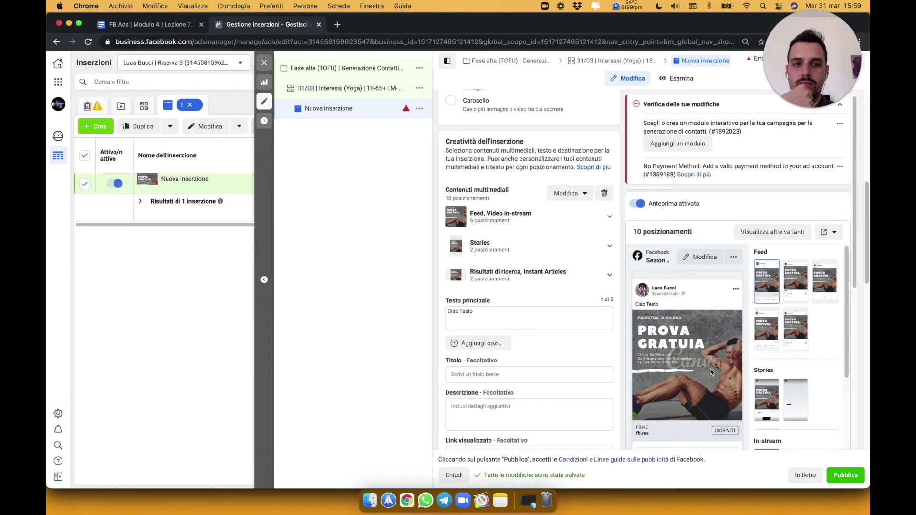
{"action": "left_click", "coordinate": [496, 311]}
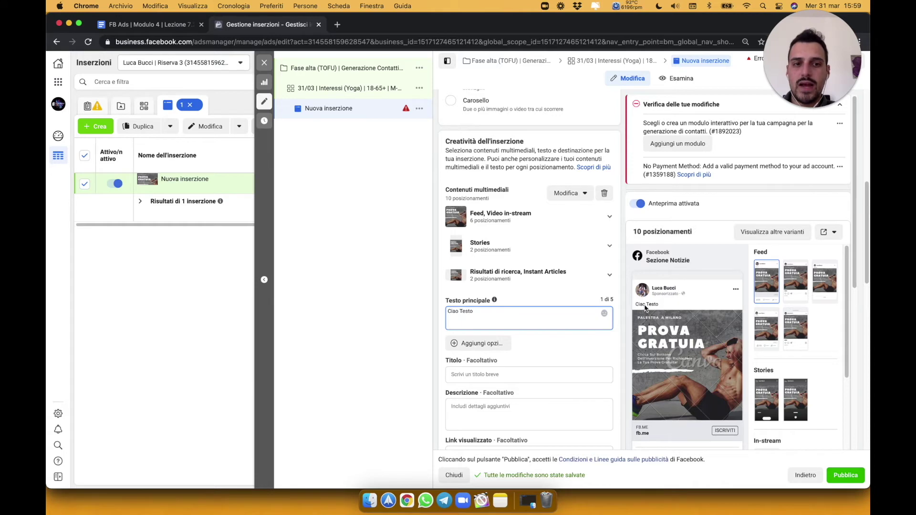
Step: Enter "Titolo" as the ad's title and check its placement in the preview
{"action": "left_click", "coordinate": [466, 375]}
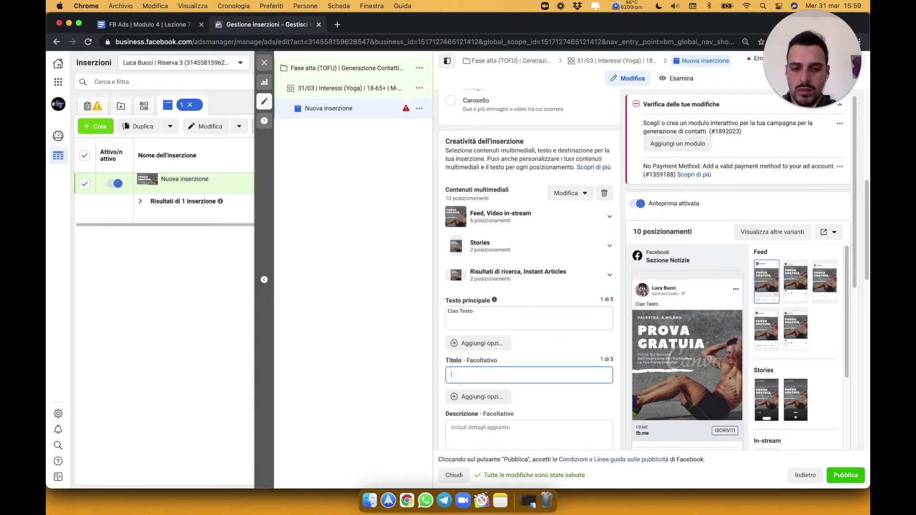
{"action": "type", "text": "Titolo"}
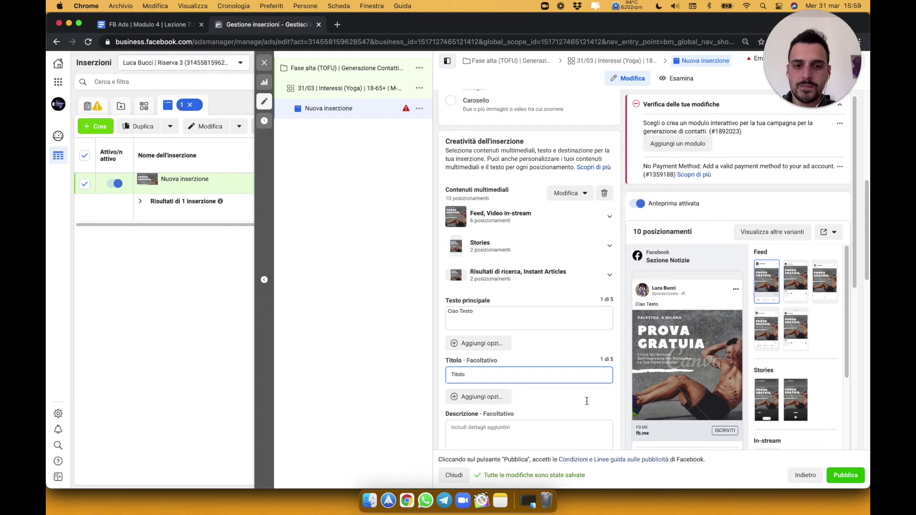
{"action": "left_click", "coordinate": [678, 408]}
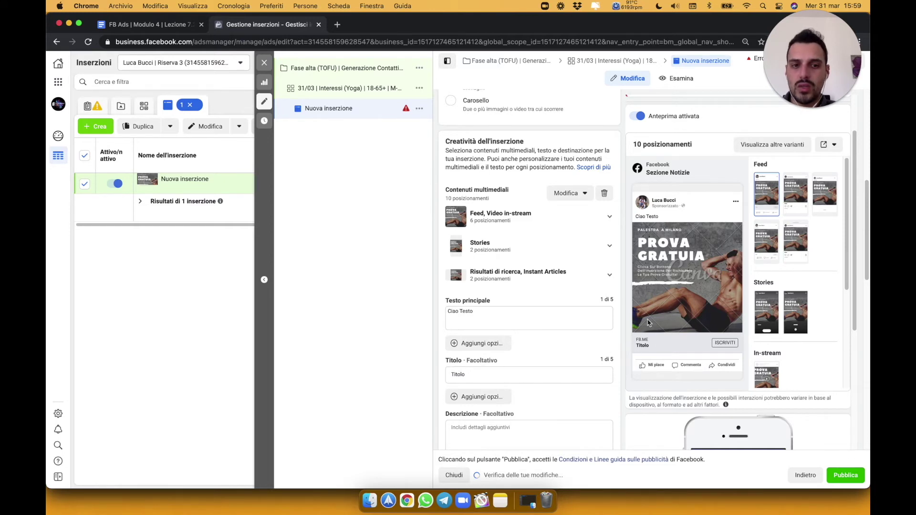
Step: Enter "Clicca Su Richiedi Subito!" as the ad's description
{"action": "left_click", "coordinate": [495, 431]}
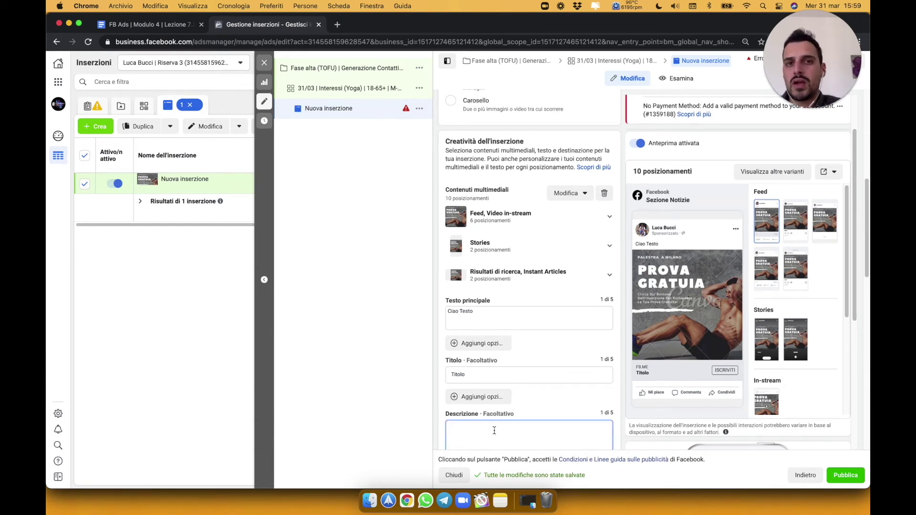
{"action": "type", "text": "Clicca"}
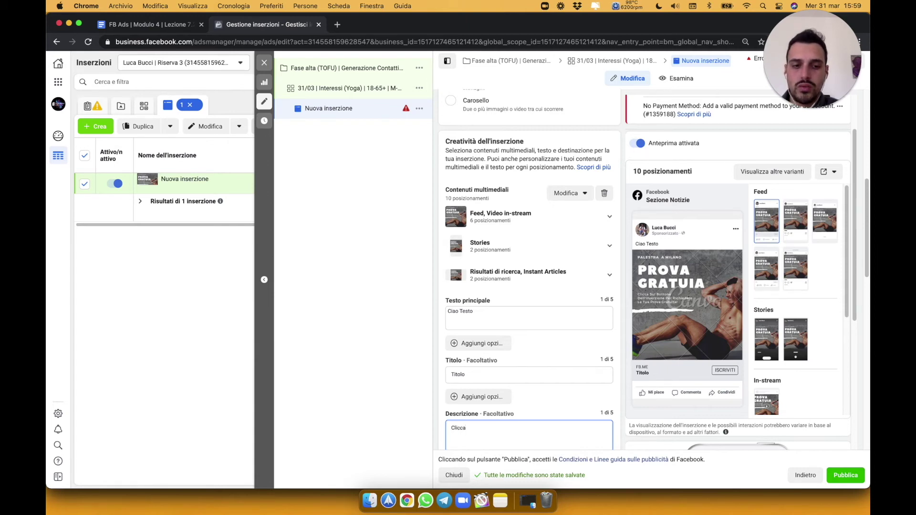
{"action": "type", "text": " Su Richiedi Subit"}
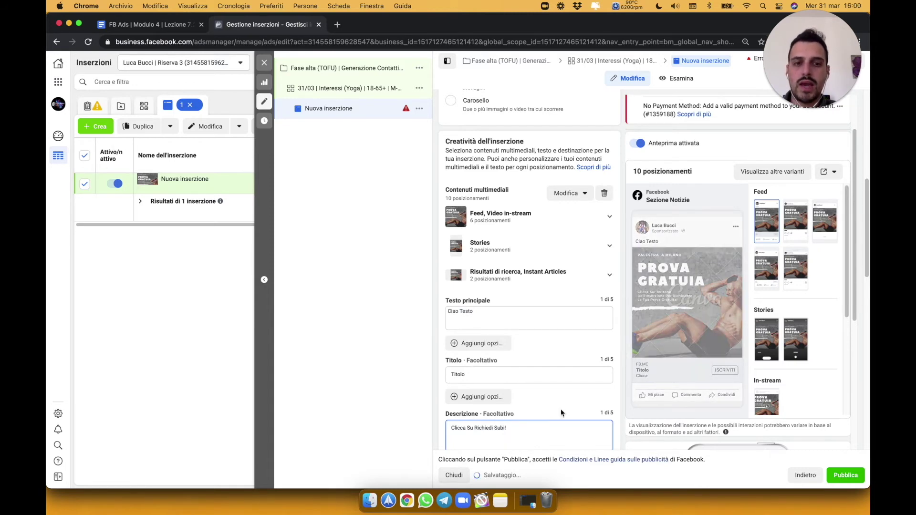
{"action": "scroll", "coordinate": [561, 411], "scroll_direction": "down", "scroll_amount": 3}
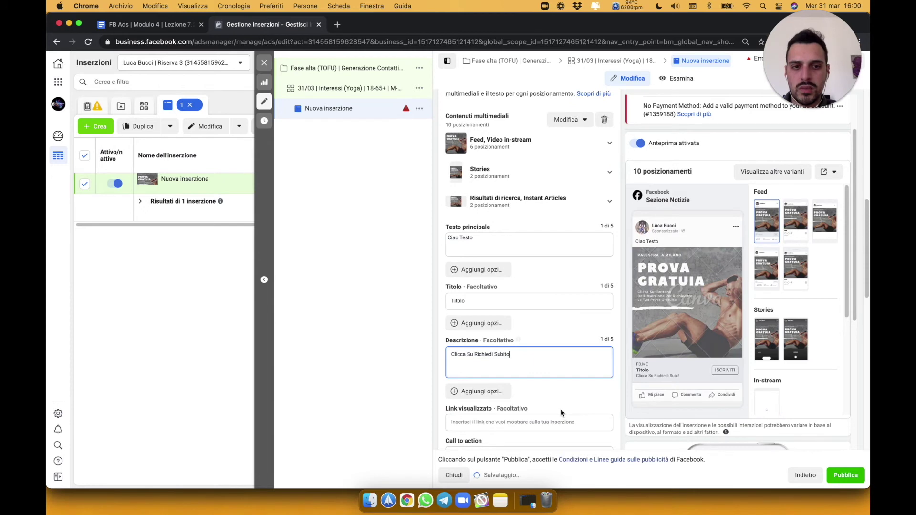
{"action": "key", "text": "BackSpace"}
{"action": "type", "text": "to"}
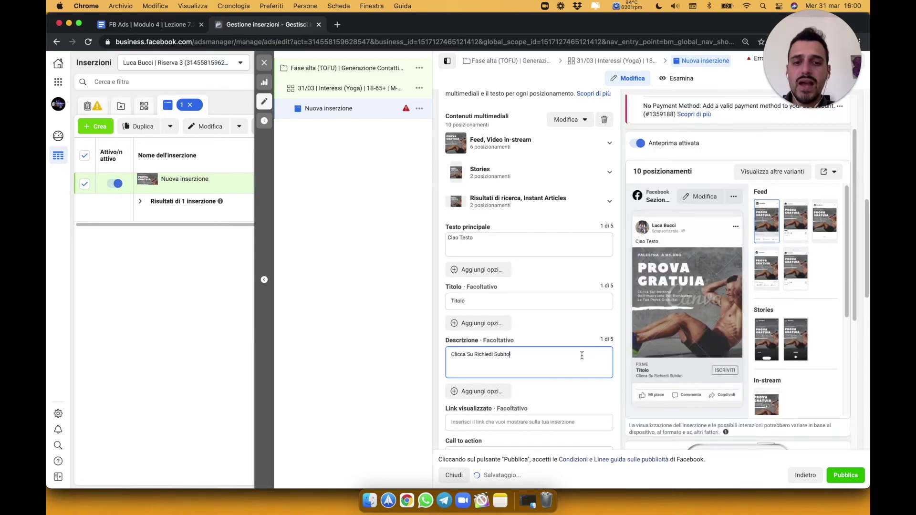
{"action": "scroll", "coordinate": [582, 372], "scroll_direction": "down", "scroll_amount": 3}
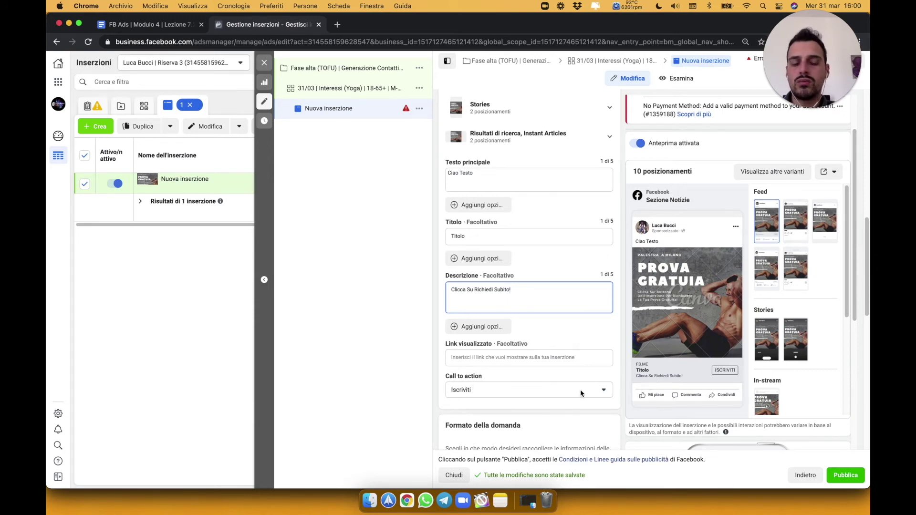
{"action": "key", "text": "BackSpace"}
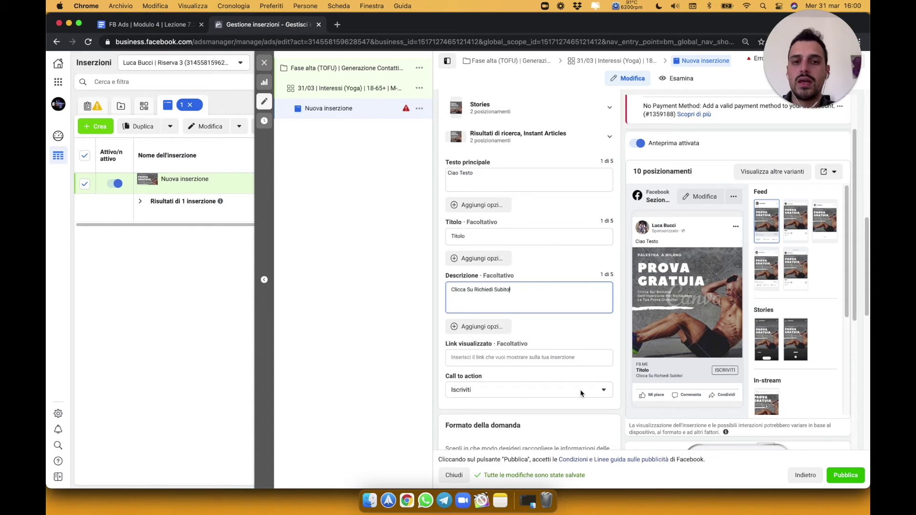
Step: Set the ad's call to action to "Richiedi subito" and preview the ad in the Facebook Stories placement
{"action": "left_click", "coordinate": [603, 391]}
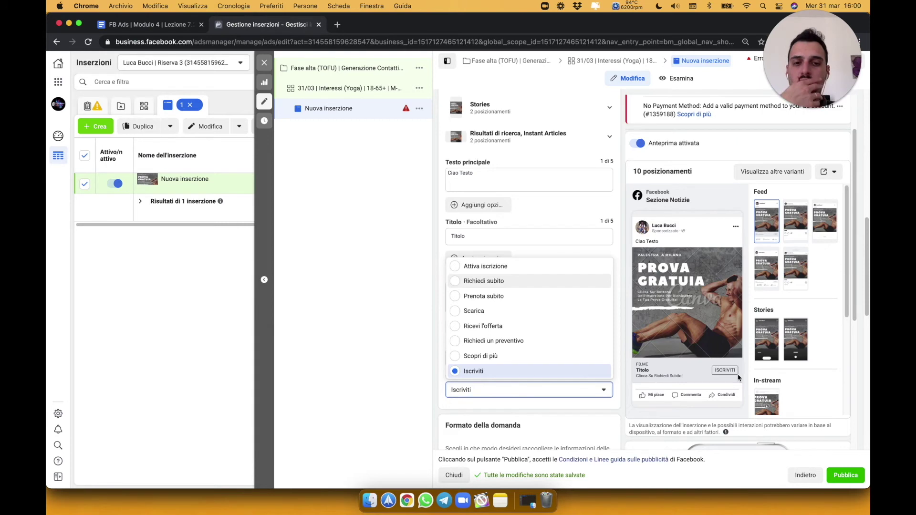
{"action": "key", "text": "Return"}
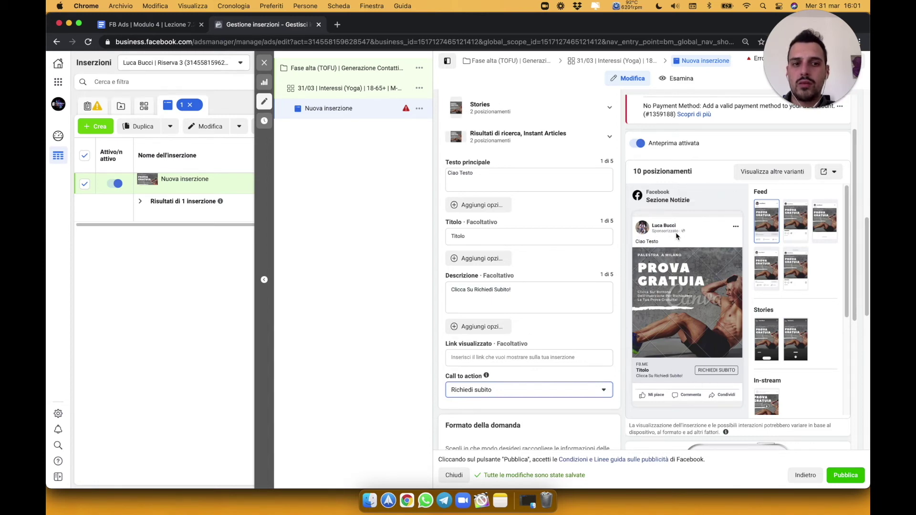
{"action": "mouse_move", "coordinate": [638, 247]}
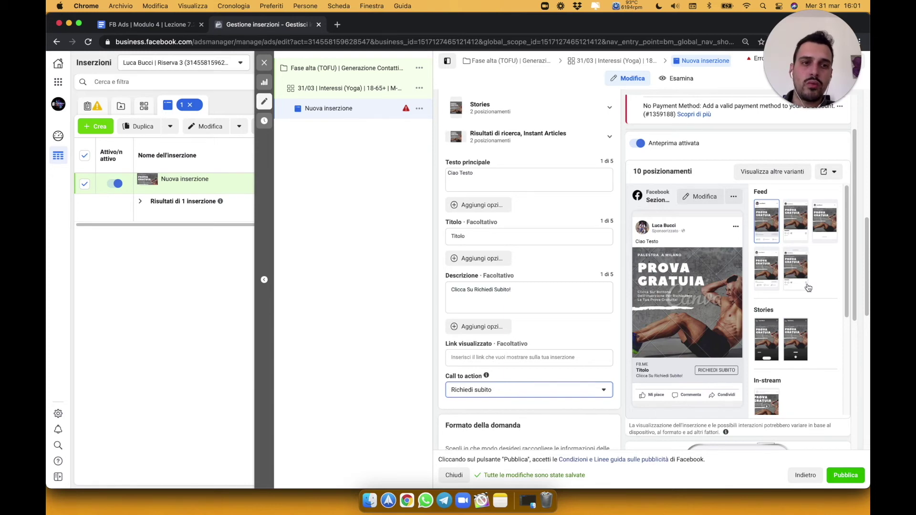
{"action": "left_click", "coordinate": [773, 347]}
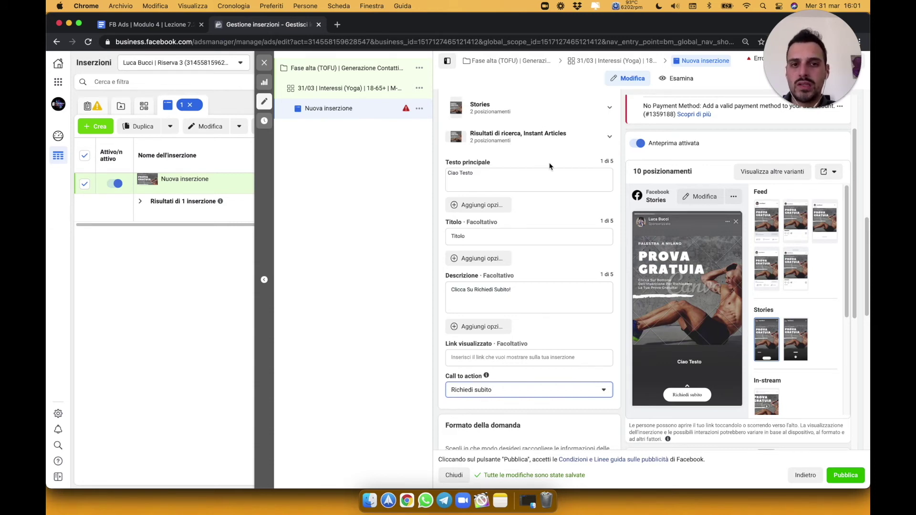
{"action": "scroll", "coordinate": [565, 143], "scroll_direction": "up", "scroll_amount": 2}
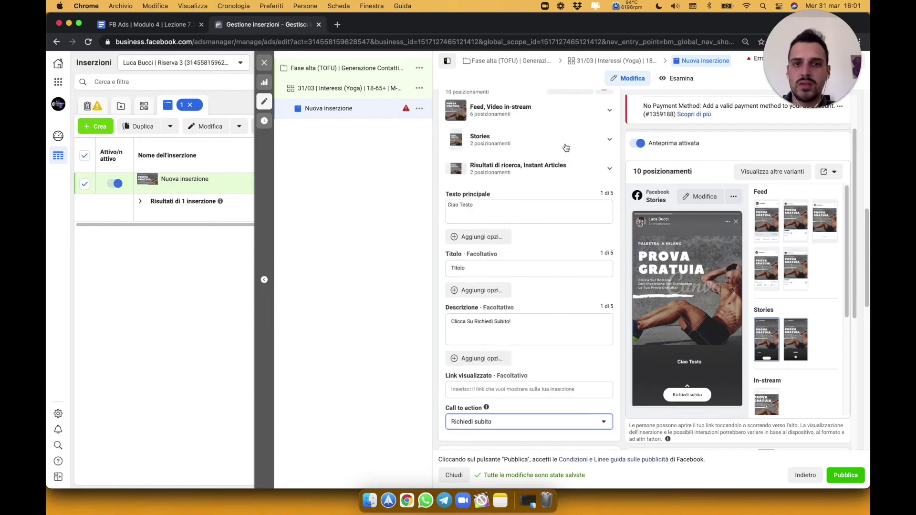
{"action": "mouse_move", "coordinate": [592, 145]}
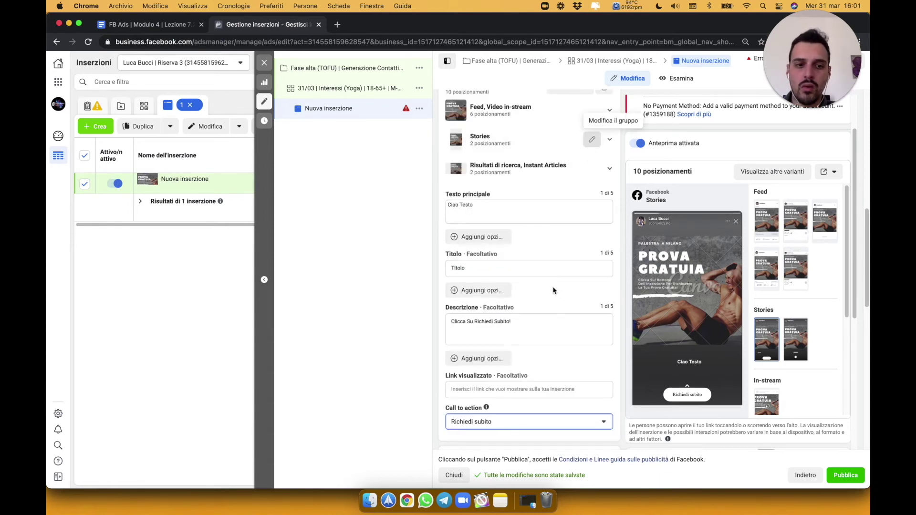
Step: Start a new interactive lead form for the ad, with its language set to Italiano and sharing set to Aperto
{"action": "scroll", "coordinate": [553, 290], "scroll_direction": "down", "scroll_amount": 5}
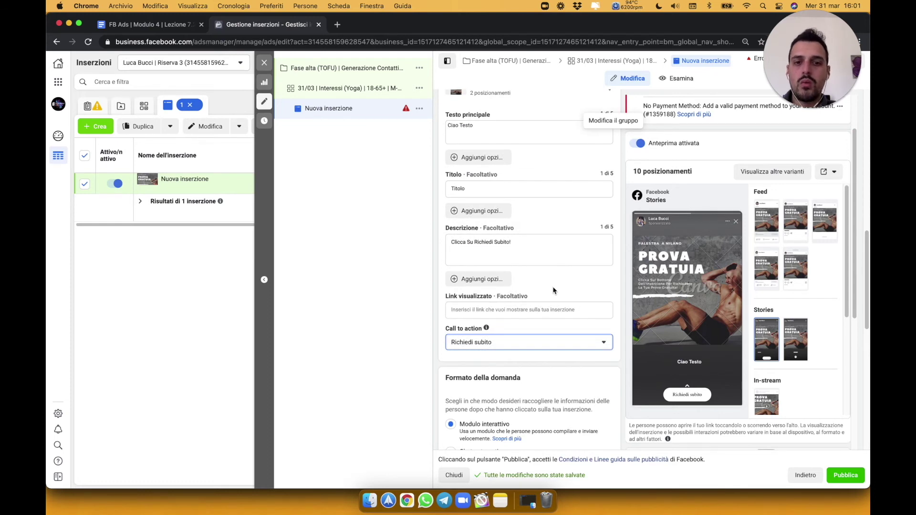
{"action": "scroll", "coordinate": [554, 290], "scroll_direction": "down", "scroll_amount": 3}
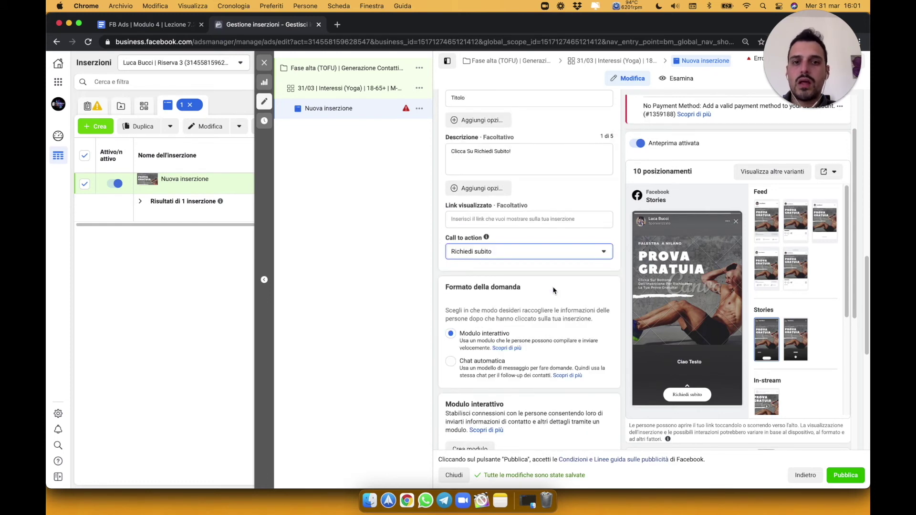
{"action": "scroll", "coordinate": [554, 291], "scroll_direction": "down", "scroll_amount": 3}
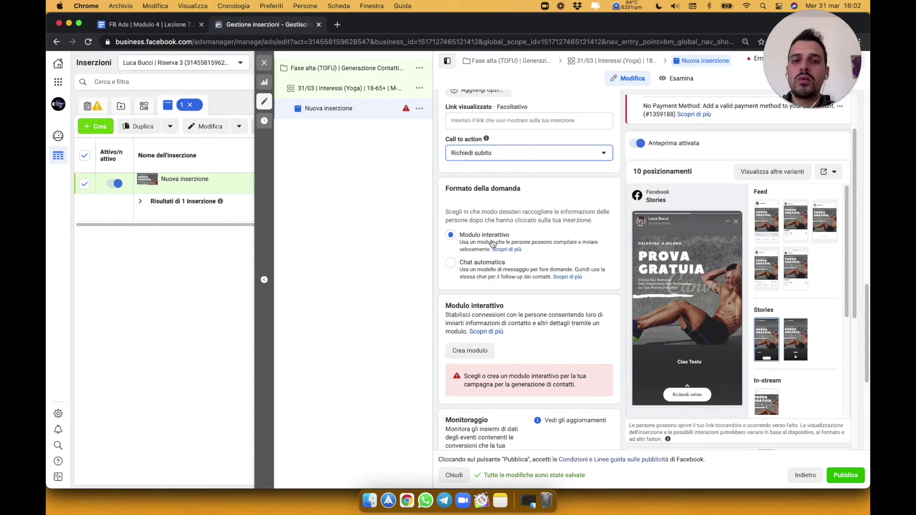
{"action": "left_click", "coordinate": [469, 352]}
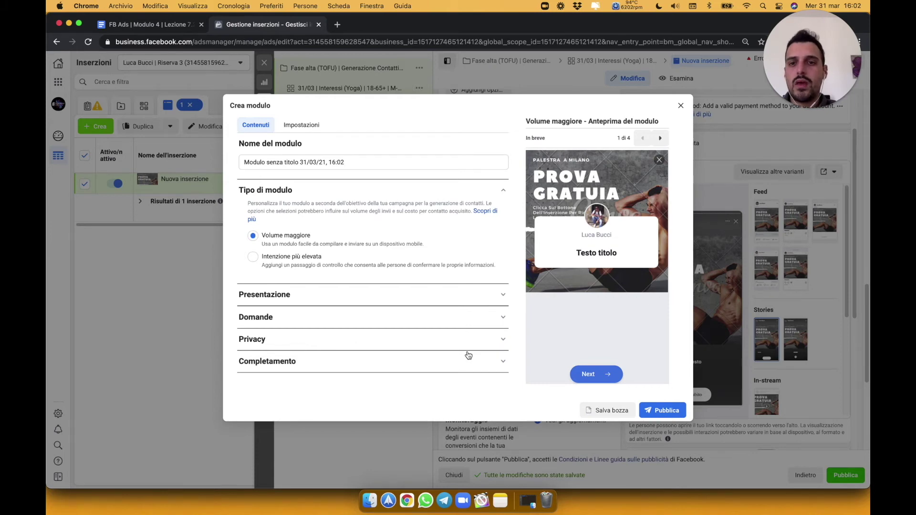
{"action": "left_click", "coordinate": [309, 128]}
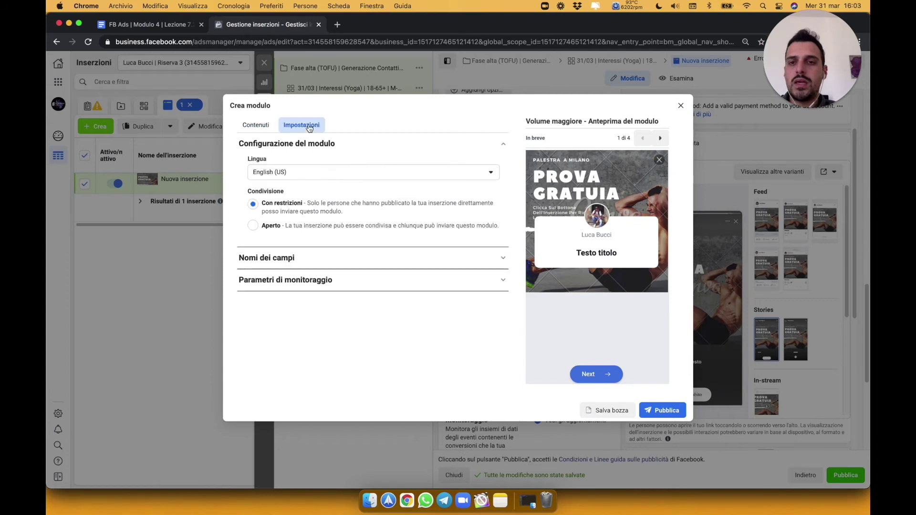
{"action": "left_click", "coordinate": [311, 174]}
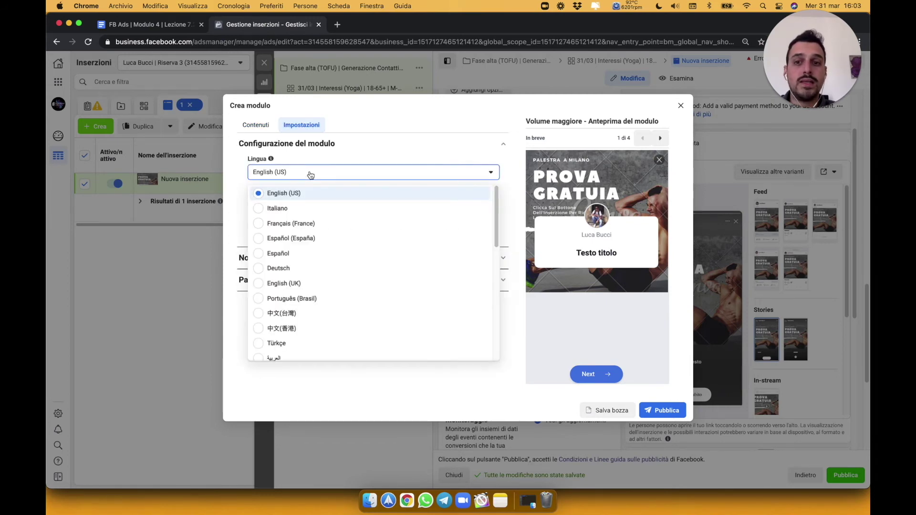
{"action": "left_click", "coordinate": [287, 209]}
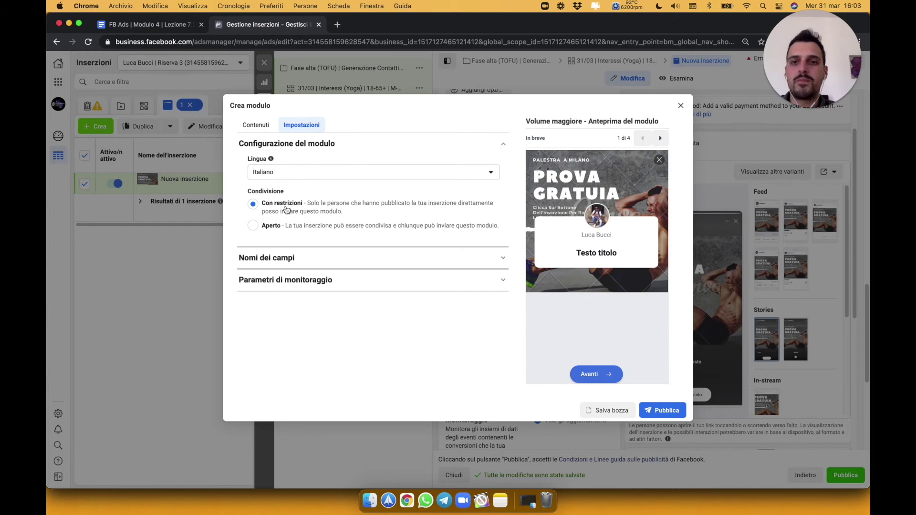
{"action": "left_click", "coordinate": [254, 228]}
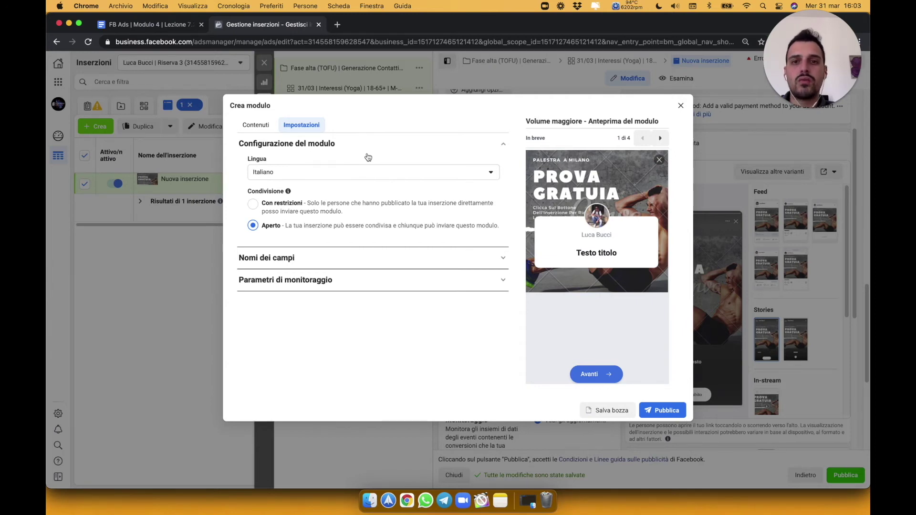
Step: Return to the lead form's content settings and name the form "LB | Corso FB"
{"action": "left_click", "coordinate": [266, 131]}
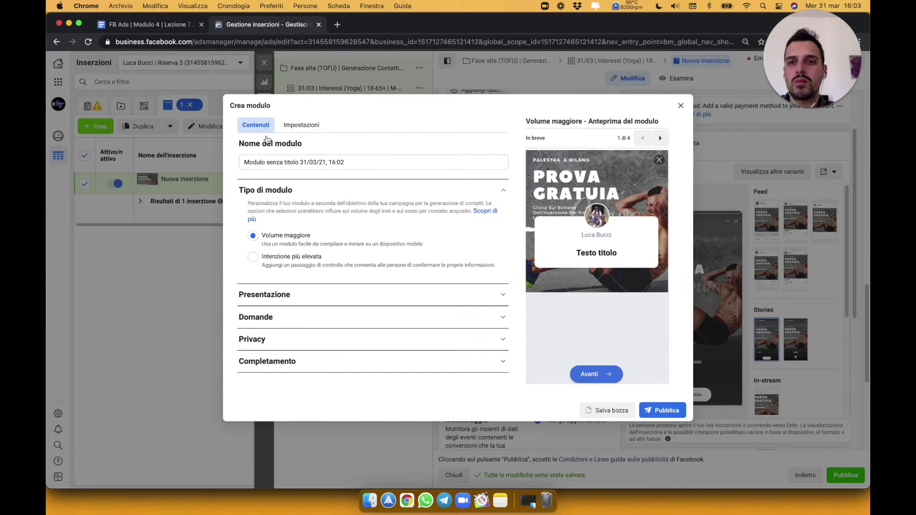
{"action": "triple_click", "coordinate": [274, 161]}
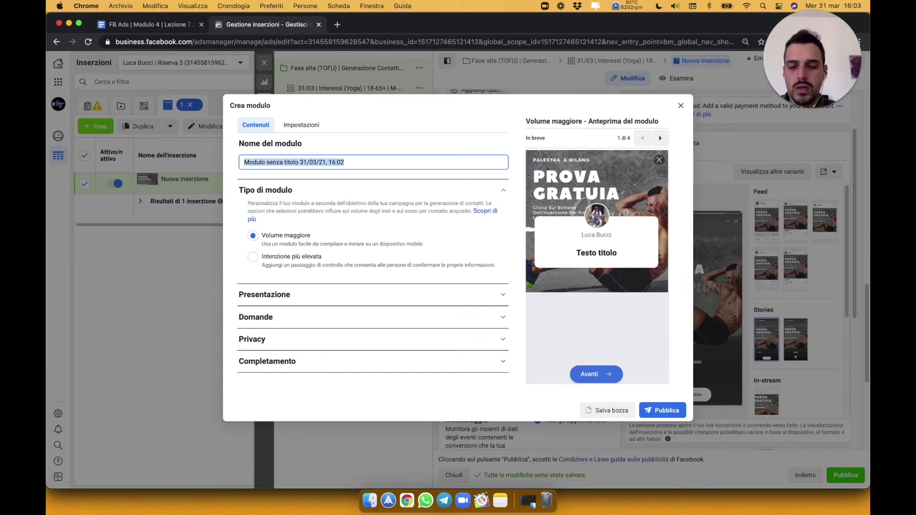
{"action": "type", "text": "LB | Coro"}
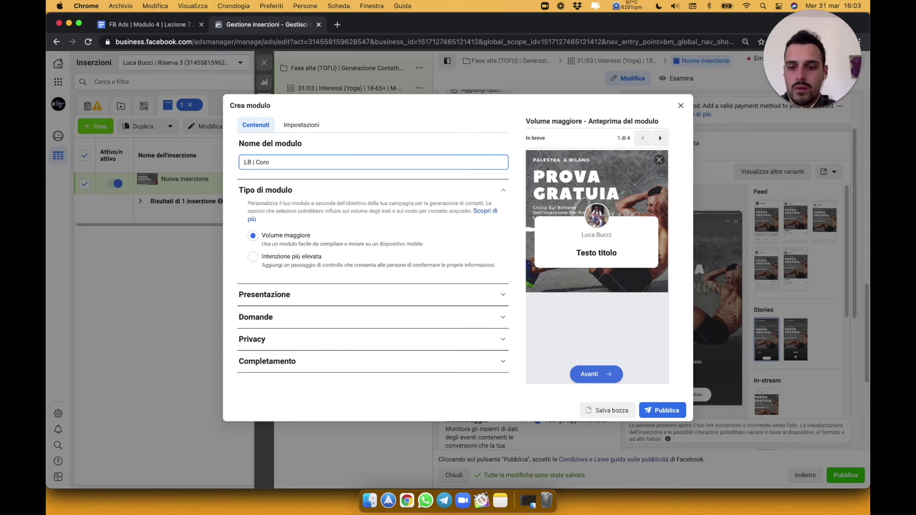
{"action": "key", "text": "BackSpace"}
{"action": "type", "text": "so FB"}
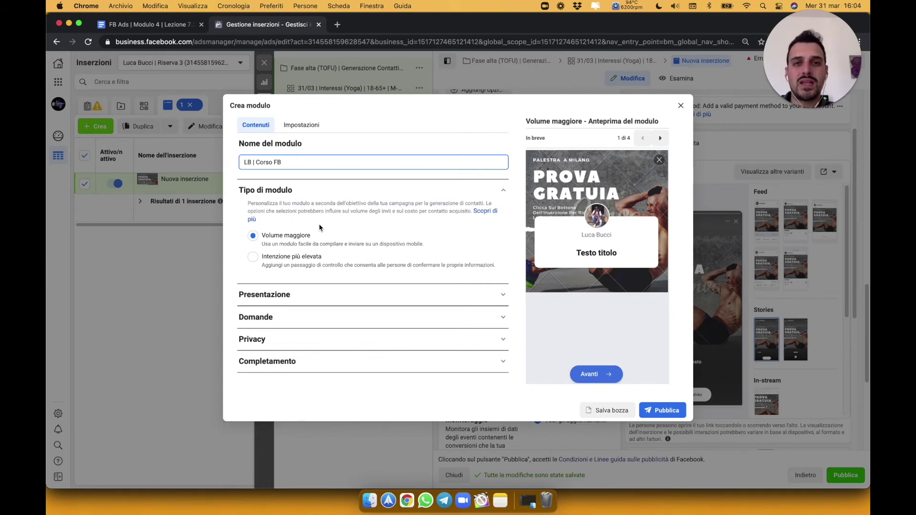
Step: Set the greeting title in the form's Presentazione section to "Richiedi La Tua Prova Gratuita"
{"action": "left_click", "coordinate": [286, 295]}
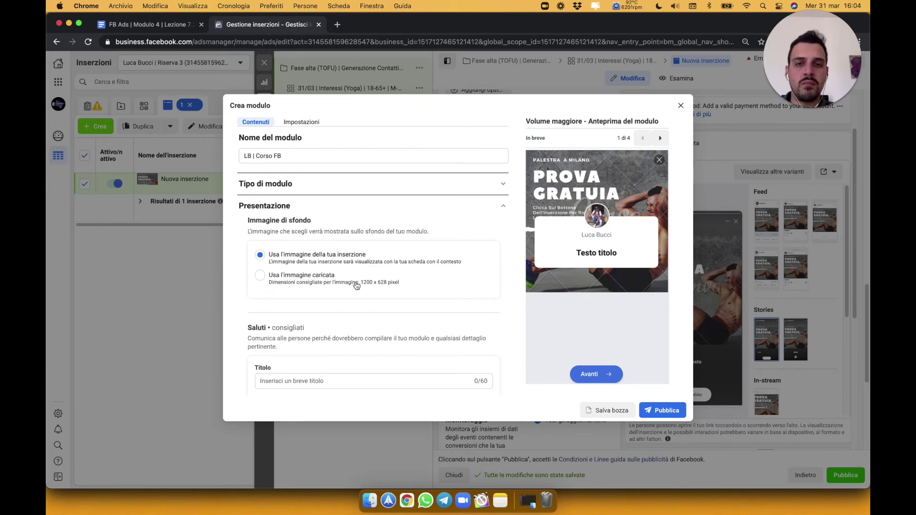
{"action": "scroll", "coordinate": [356, 286], "scroll_direction": "down", "scroll_amount": 2}
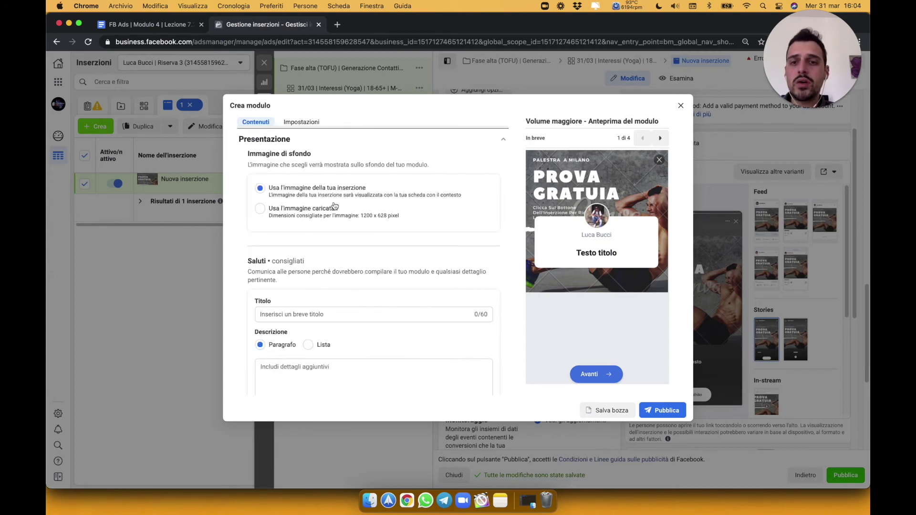
{"action": "scroll", "coordinate": [334, 205], "scroll_direction": "down", "scroll_amount": 2}
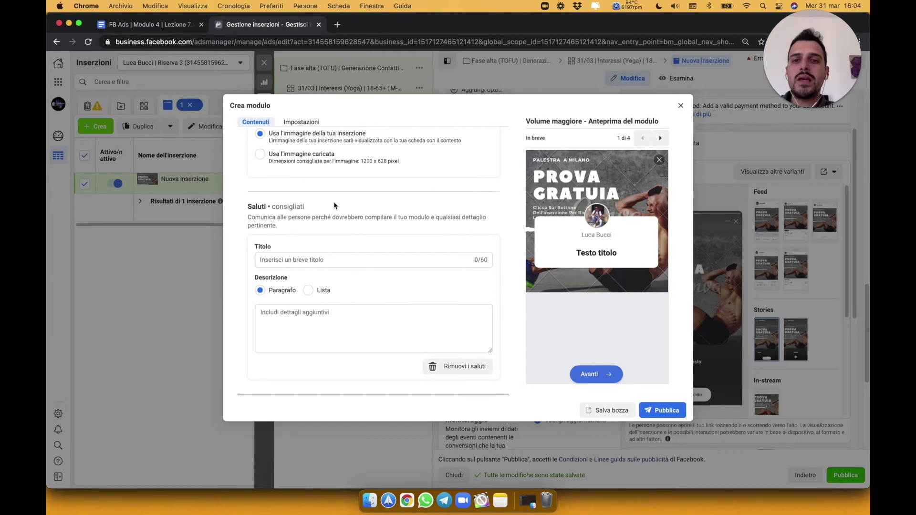
{"action": "left_click", "coordinate": [279, 261]}
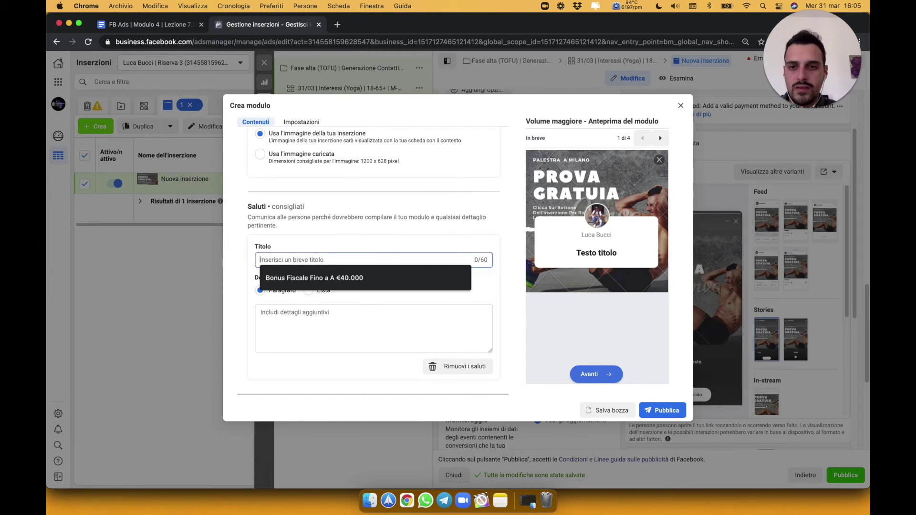
{"action": "type", "text": "Titlo"}
{"action": "key", "text": "BackSpace"}
{"action": "key", "text": "BackSpace"}
{"action": "type", "text": "olo"}
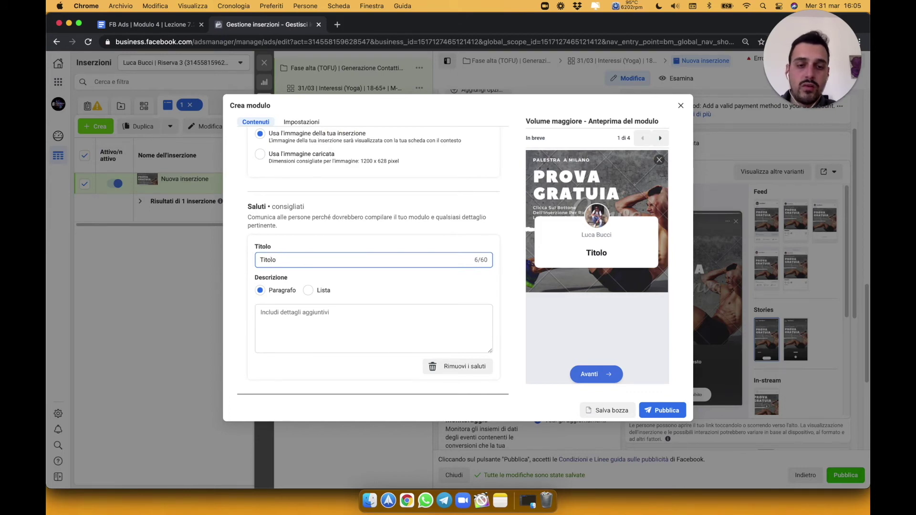
{"action": "double_click", "coordinate": [271, 259]}
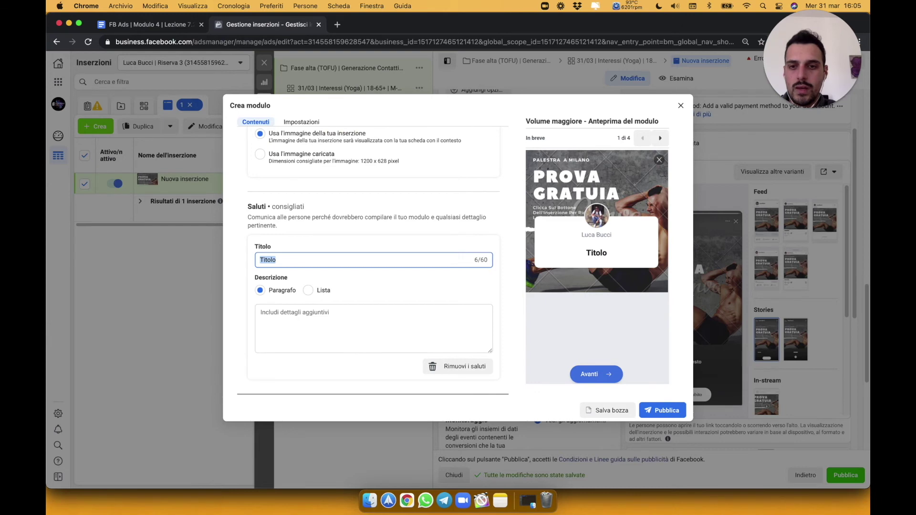
{"action": "type", "text": "Richiedi Ua"}
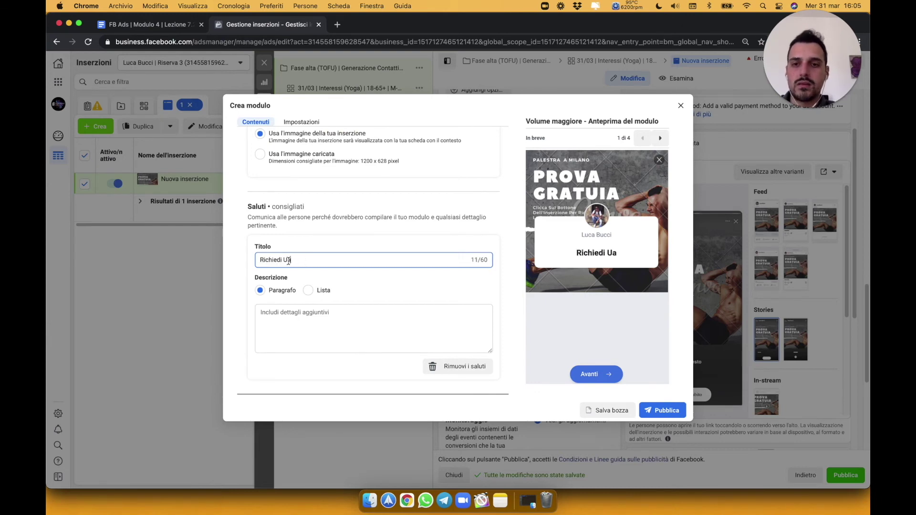
{"action": "double_click", "coordinate": [286, 260]}
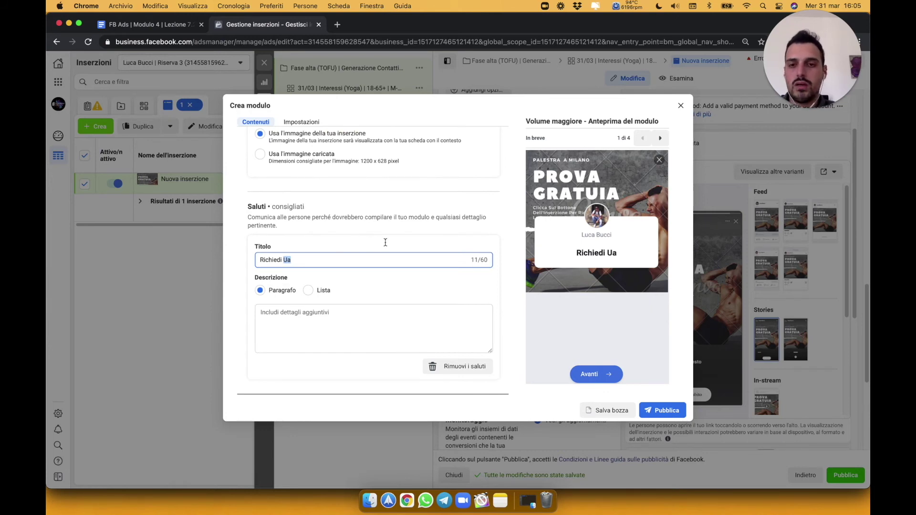
{"action": "type", "text": "La Tua Prova Gratuita"}
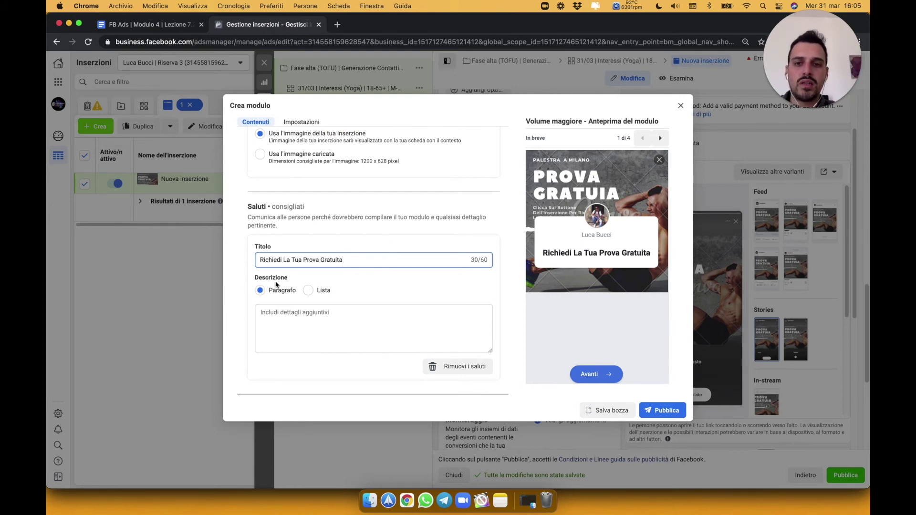
Step: Enter "ulteriori informazioni" as the greeting's paragraph description
{"action": "left_click", "coordinate": [321, 318]}
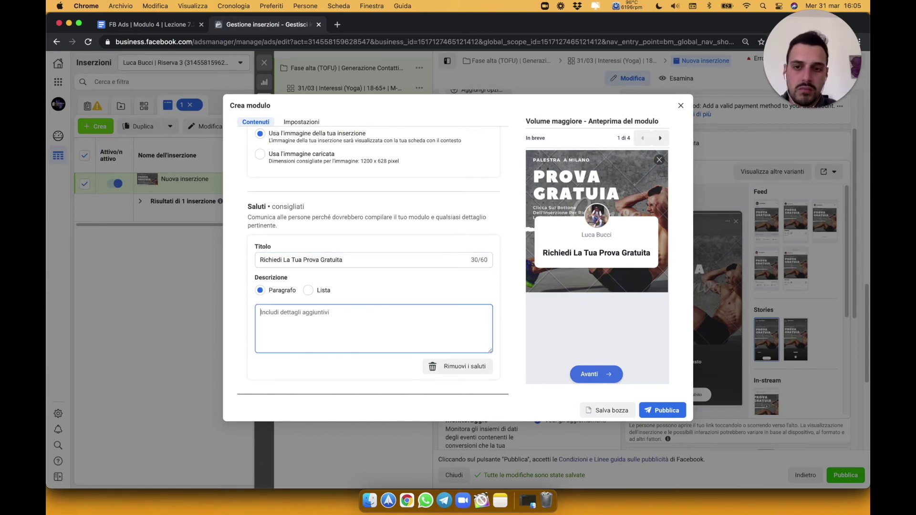
{"action": "type", "text": "ulterio i"}
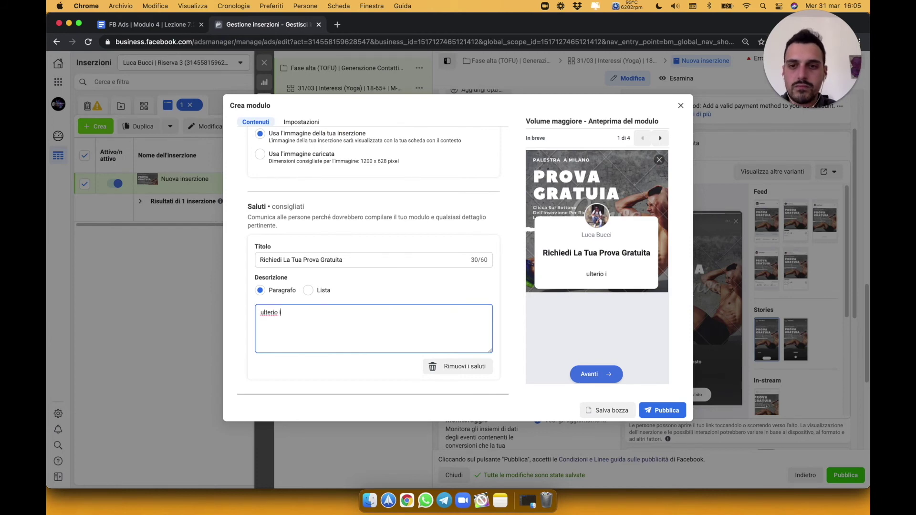
{"action": "type", "text": "nformazioni"}
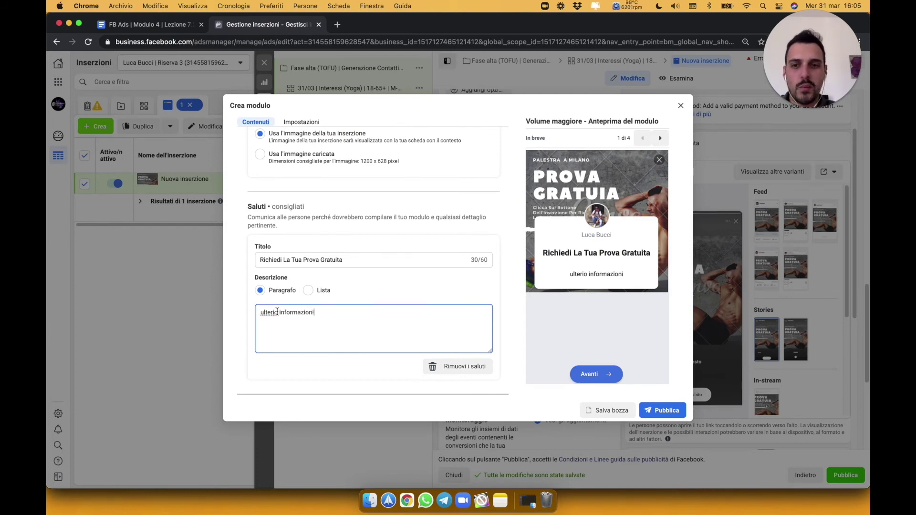
{"action": "key", "text": "alt+Left"}
{"action": "key", "text": "Left"}
{"action": "type", "text": "ri"}
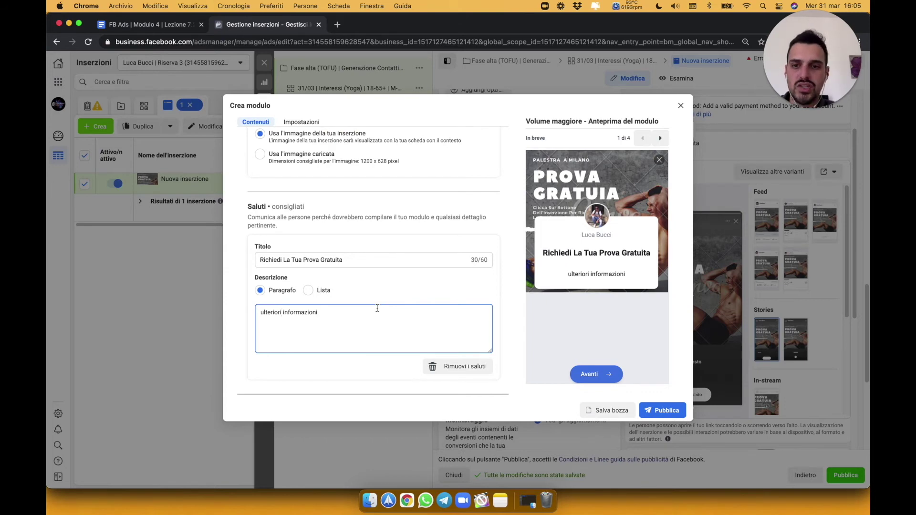
Step: In the form's Domande section, set the prefilled questions' description to "Compila i campi qui di seguito e clicca su avanti"
{"action": "scroll", "coordinate": [377, 310], "scroll_direction": "down", "scroll_amount": 3}
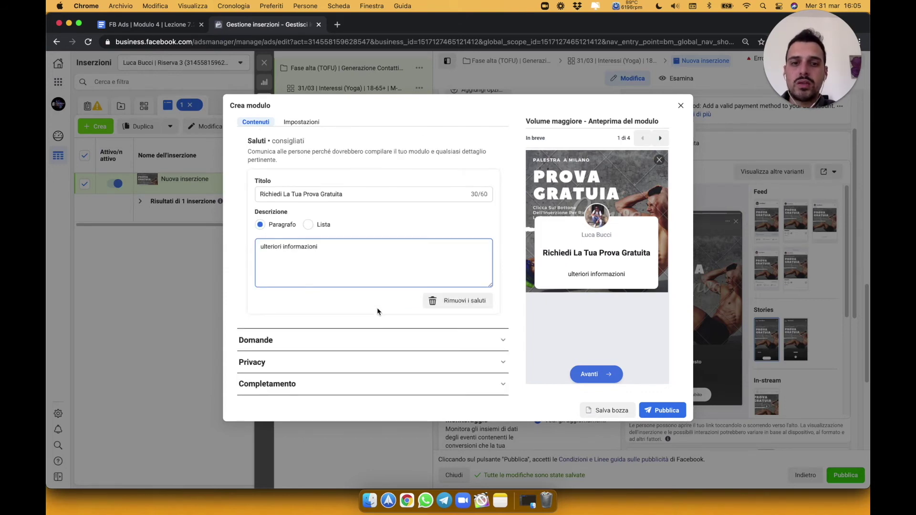
{"action": "left_click", "coordinate": [342, 343]}
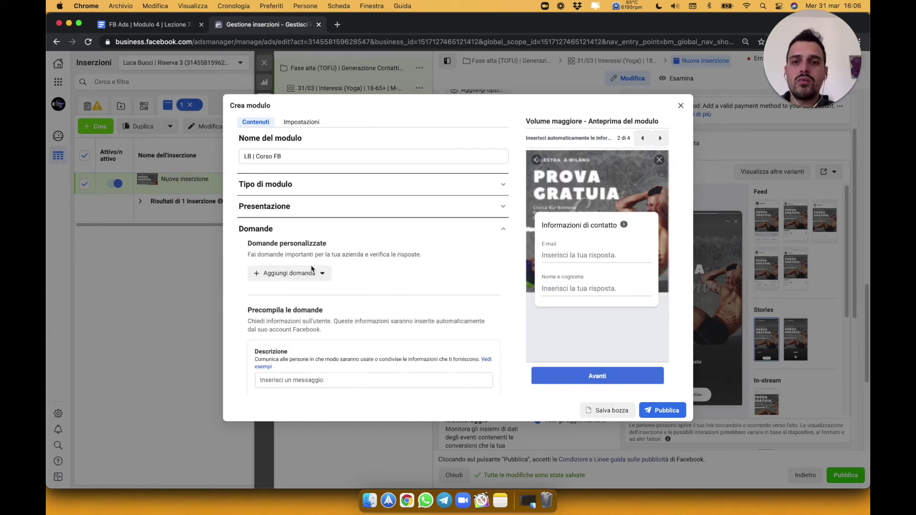
{"action": "scroll", "coordinate": [315, 267], "scroll_direction": "down", "scroll_amount": 3}
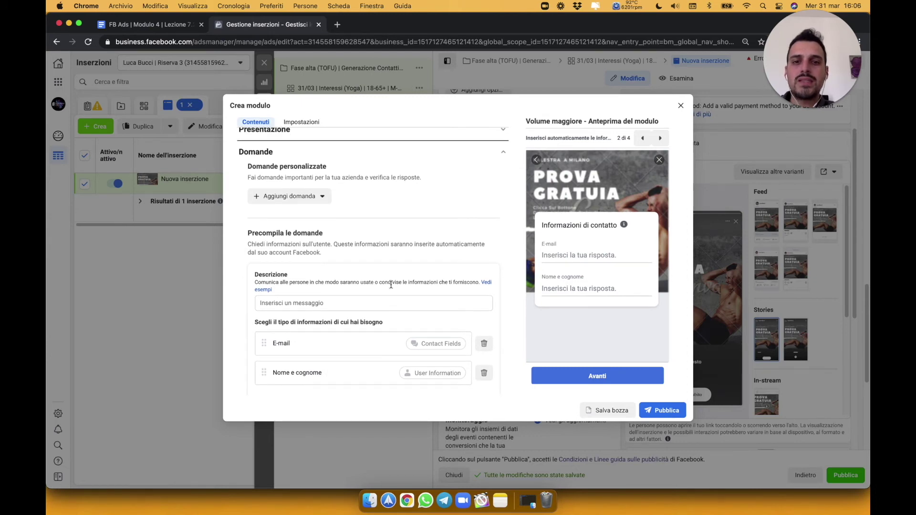
{"action": "scroll", "coordinate": [391, 285], "scroll_direction": "down", "scroll_amount": 2}
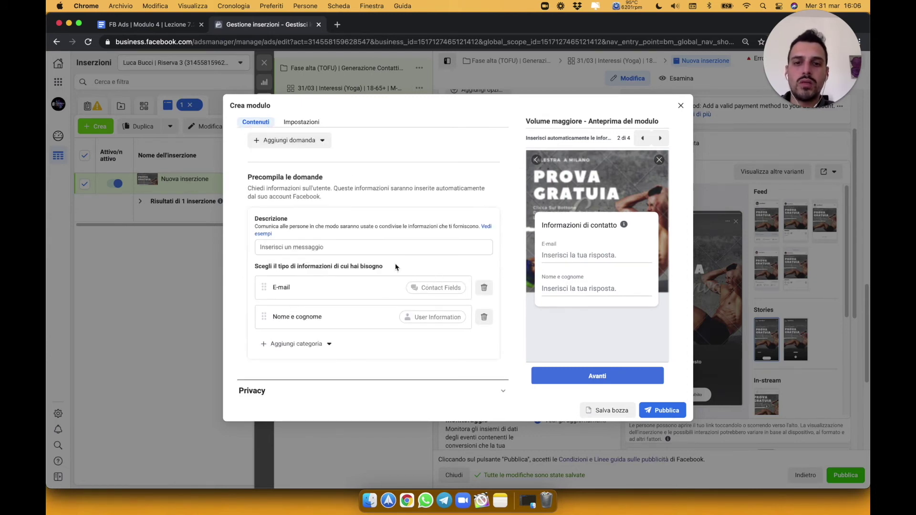
{"action": "left_click", "coordinate": [337, 248]}
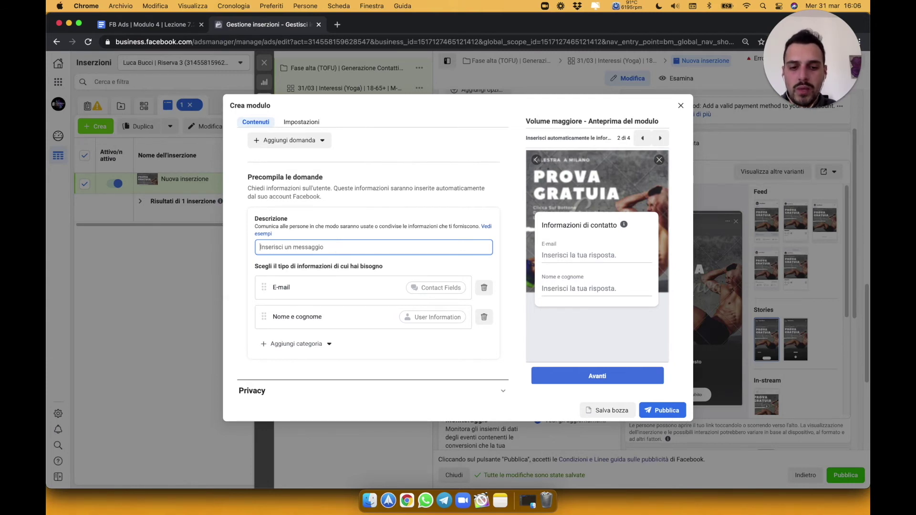
{"action": "type", "text": "Compila i campi q"}
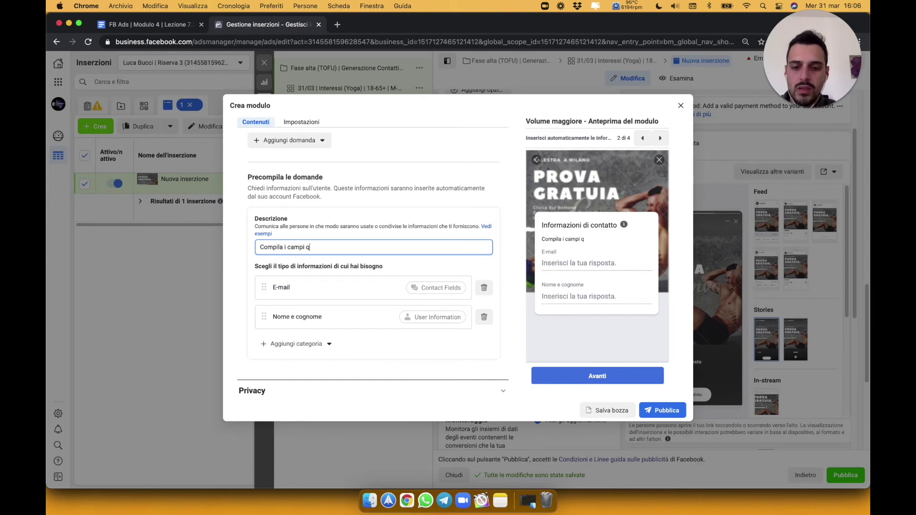
{"action": "type", "text": "ui di seguito e clic"}
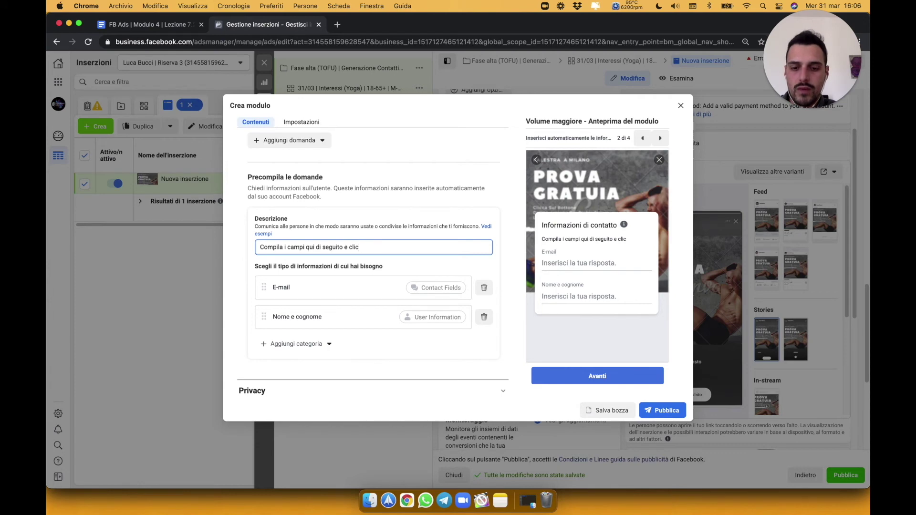
{"action": "type", "text": "ca su avanti"}
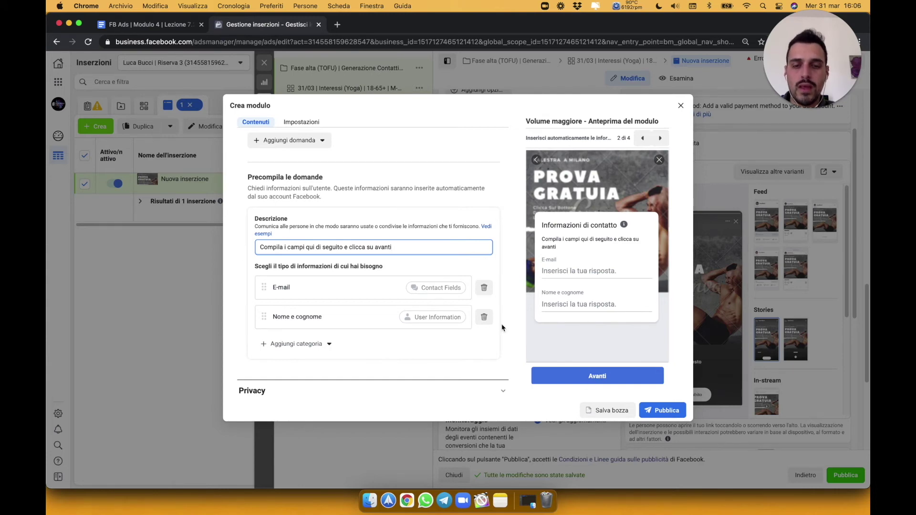
Step: Replace the default E-mail and Nome e cognome questions with separate Nome and Cognome fields
{"action": "left_click", "coordinate": [484, 289]}
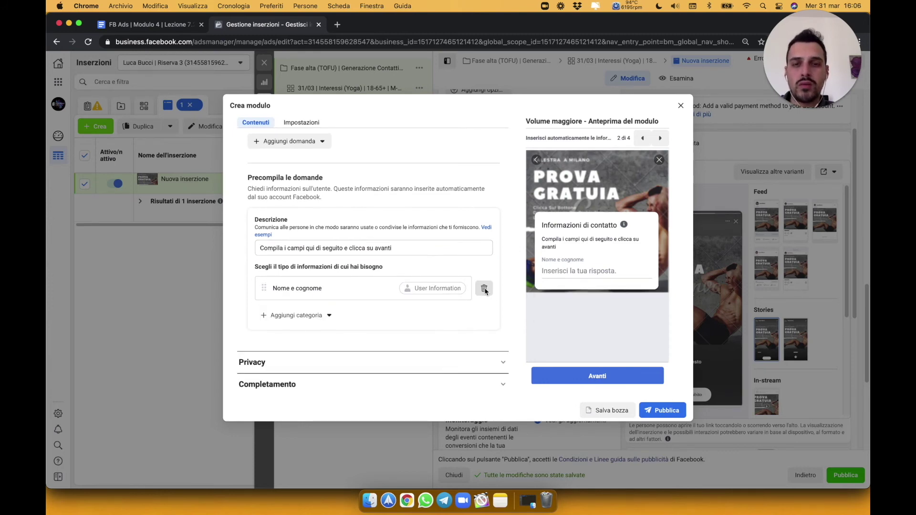
{"action": "left_click", "coordinate": [484, 289]}
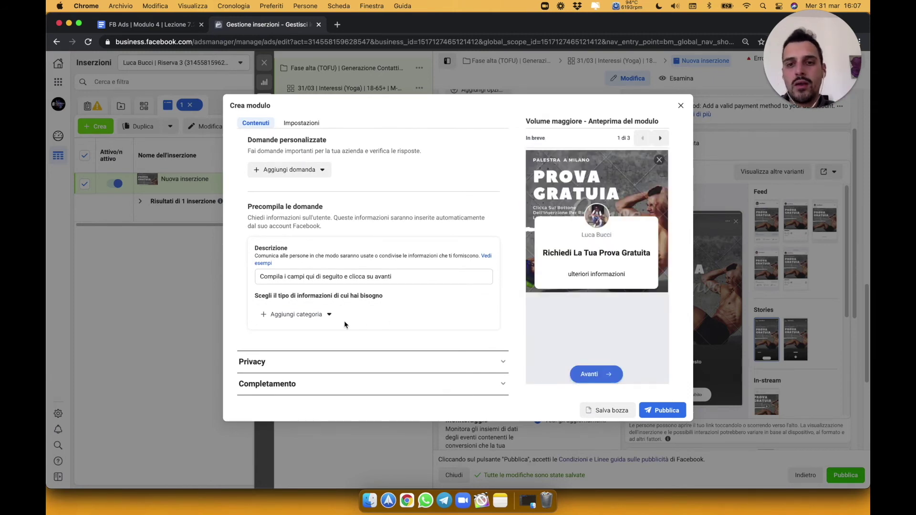
{"action": "left_click", "coordinate": [303, 318]}
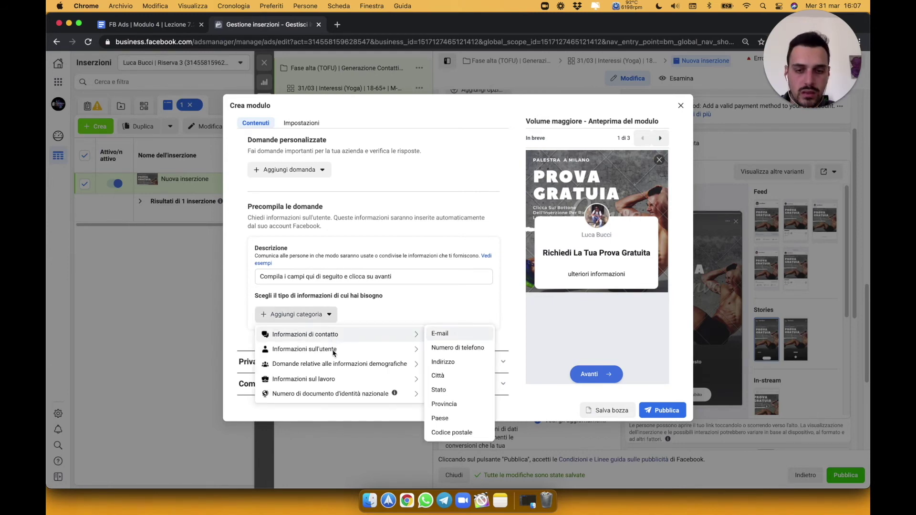
{"action": "mouse_move", "coordinate": [371, 352]}
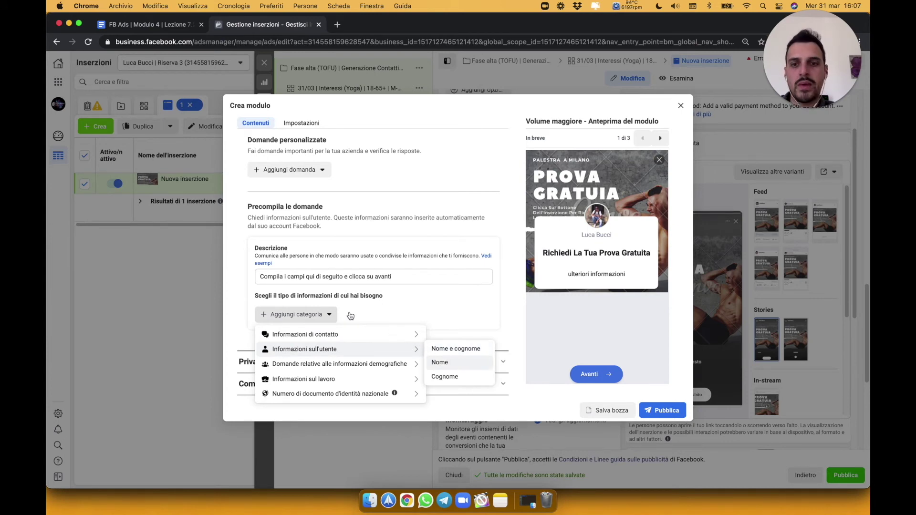
{"action": "key", "text": "Return"}
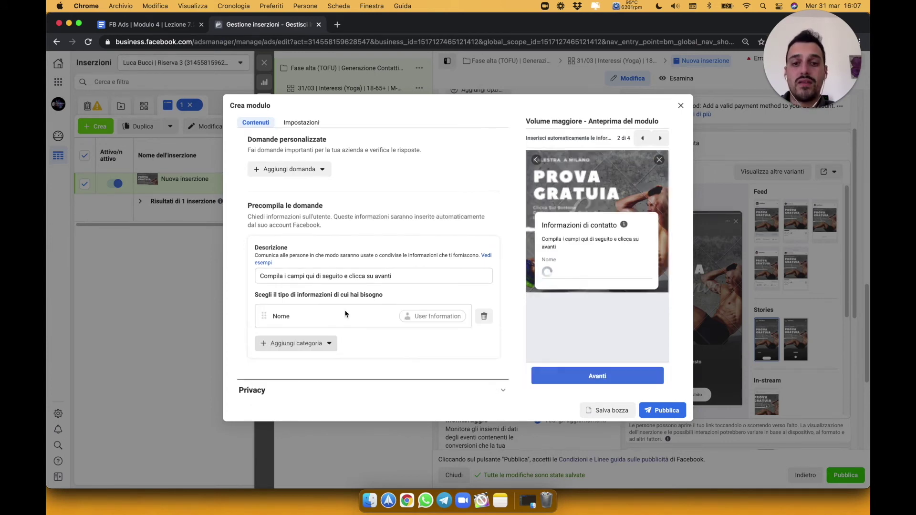
{"action": "left_click", "coordinate": [314, 347]}
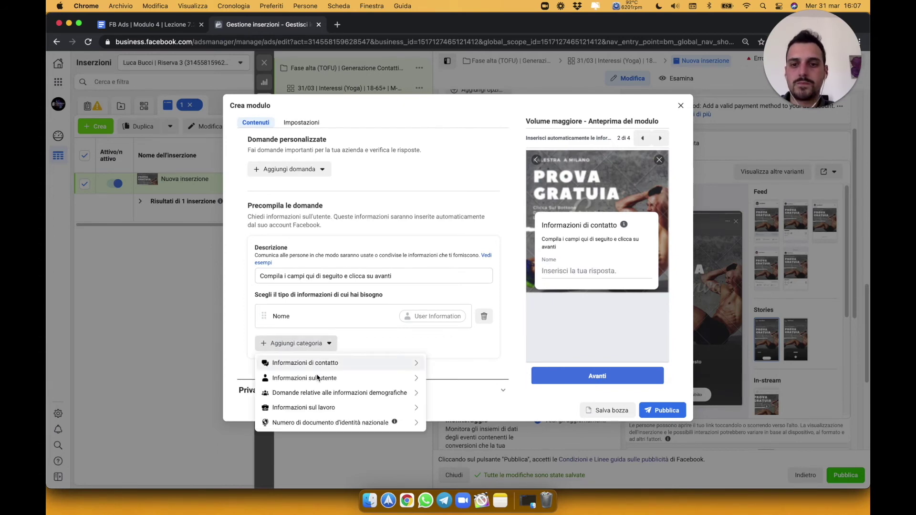
{"action": "mouse_move", "coordinate": [348, 381]}
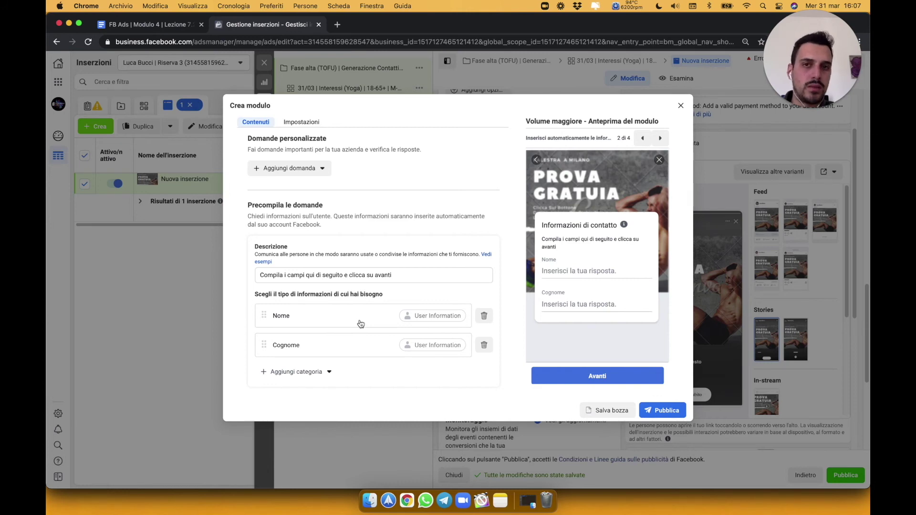
Step: Add the contact fields E-mail and Numero di telefono below Cognome in the prefilled questions
{"action": "left_click", "coordinate": [309, 378]}
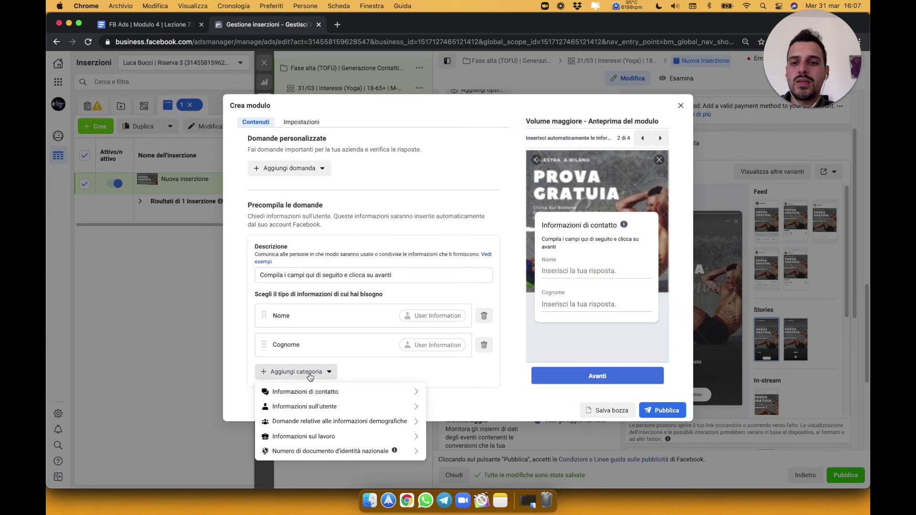
{"action": "mouse_move", "coordinate": [392, 395]}
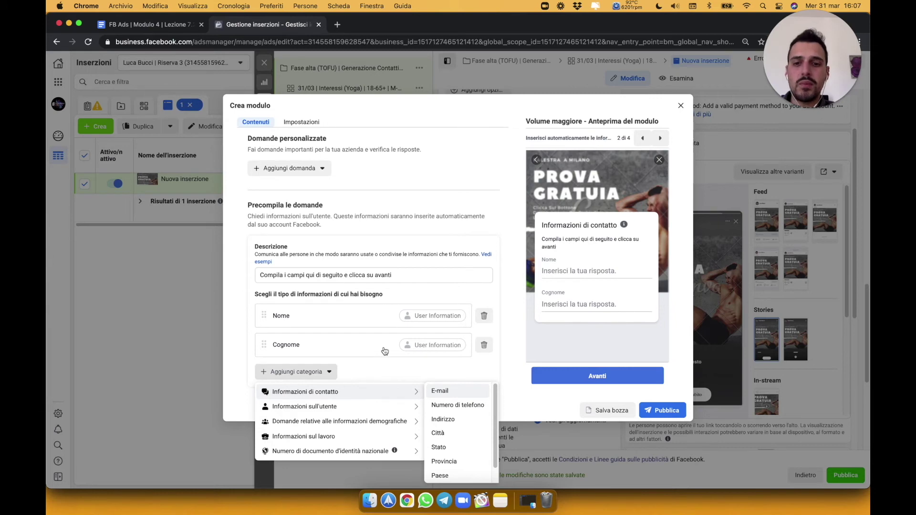
{"action": "key", "text": "Return"}
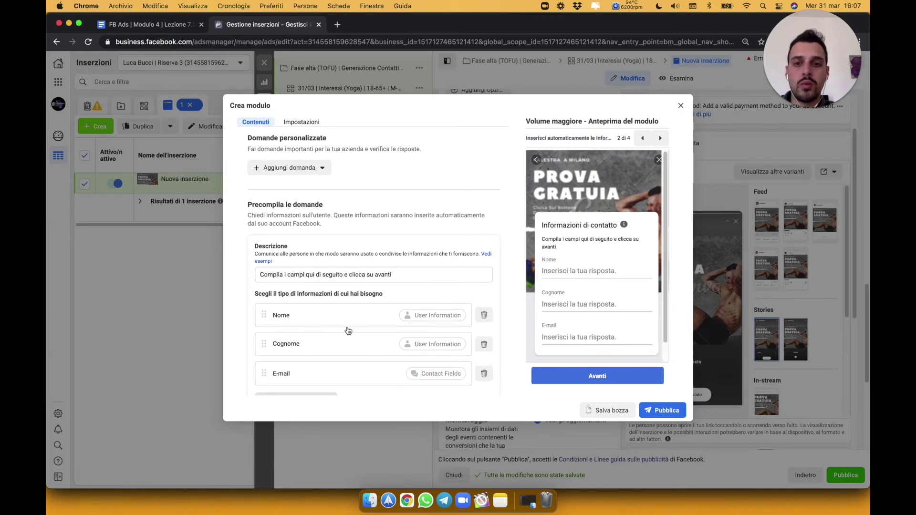
{"action": "scroll", "coordinate": [348, 331], "scroll_direction": "down", "scroll_amount": 3}
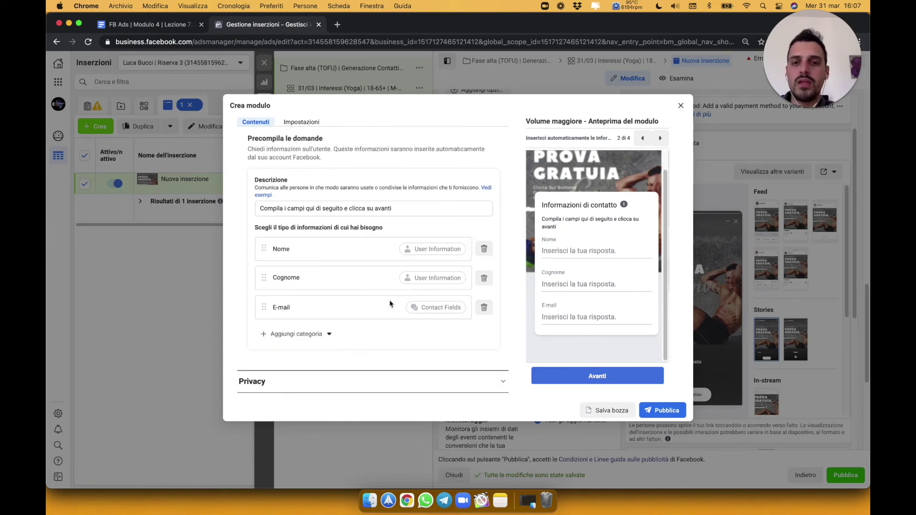
{"action": "left_click", "coordinate": [309, 335]}
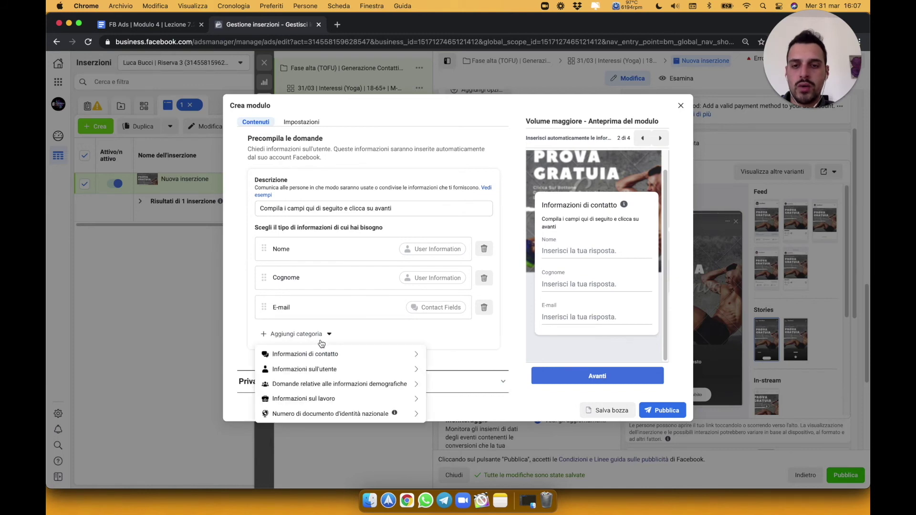
{"action": "mouse_move", "coordinate": [403, 355]}
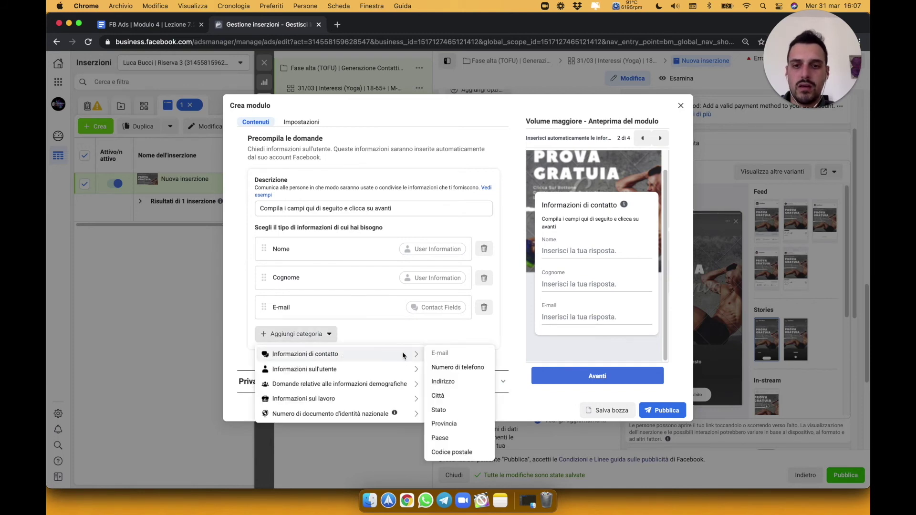
{"action": "left_click", "coordinate": [451, 368]}
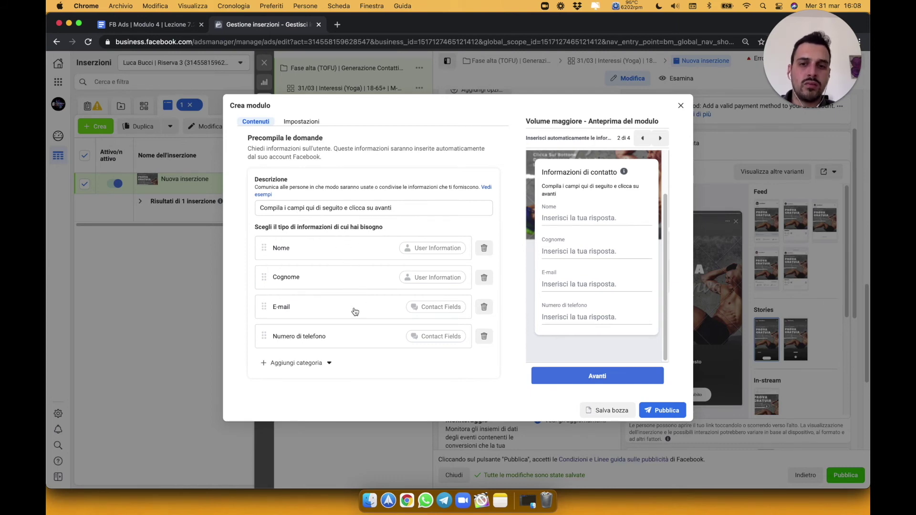
Step: Open the lead form's Privacy section and its privacy policy link for editing
{"action": "scroll", "coordinate": [355, 312], "scroll_direction": "down", "scroll_amount": 2}
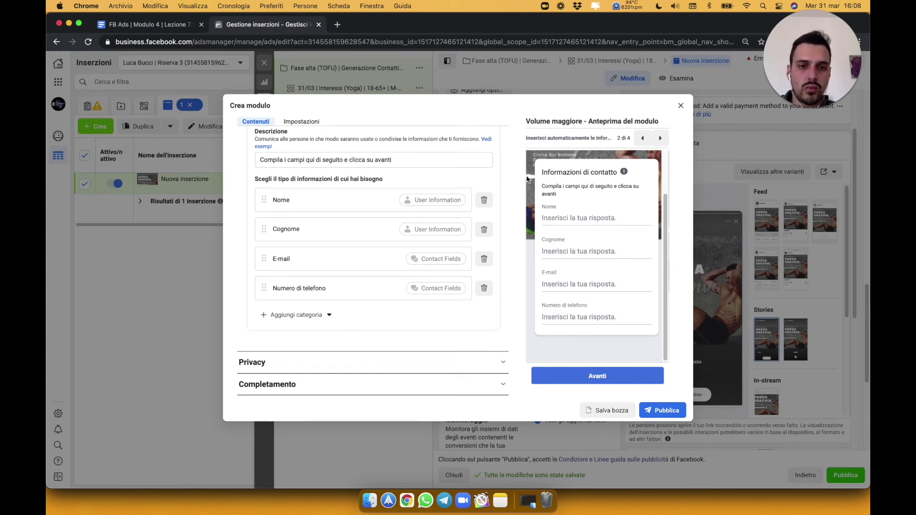
{"action": "left_click", "coordinate": [278, 363]}
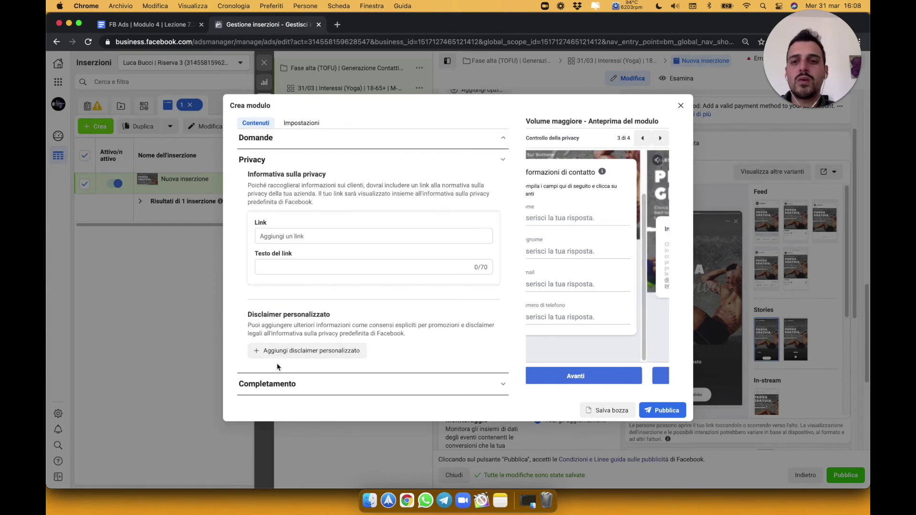
{"action": "left_click", "coordinate": [304, 238]}
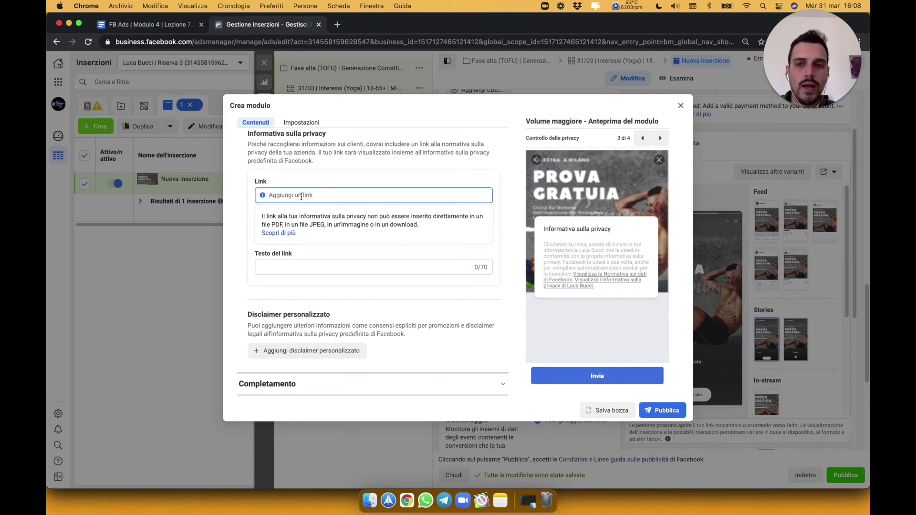
Step: Open the form's Completamento section and examine the thank-you message's description and available call-to-action types
{"action": "left_click", "coordinate": [299, 388]}
{"action": "left_click", "coordinate": [299, 387]}
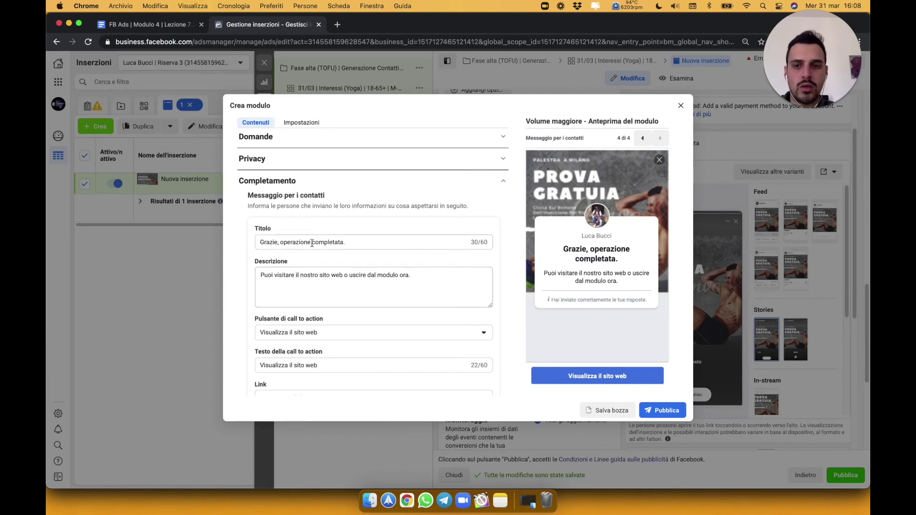
{"action": "left_click", "coordinate": [261, 275]}
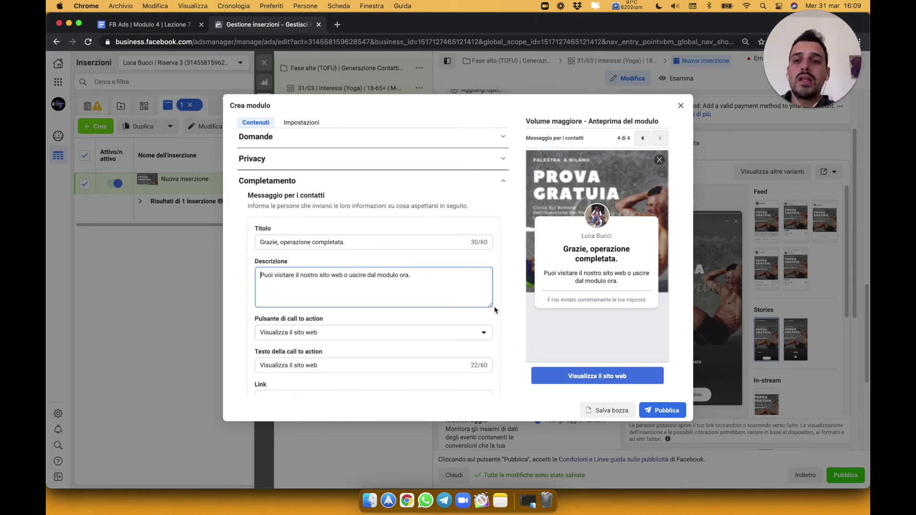
{"action": "left_click", "coordinate": [359, 340]}
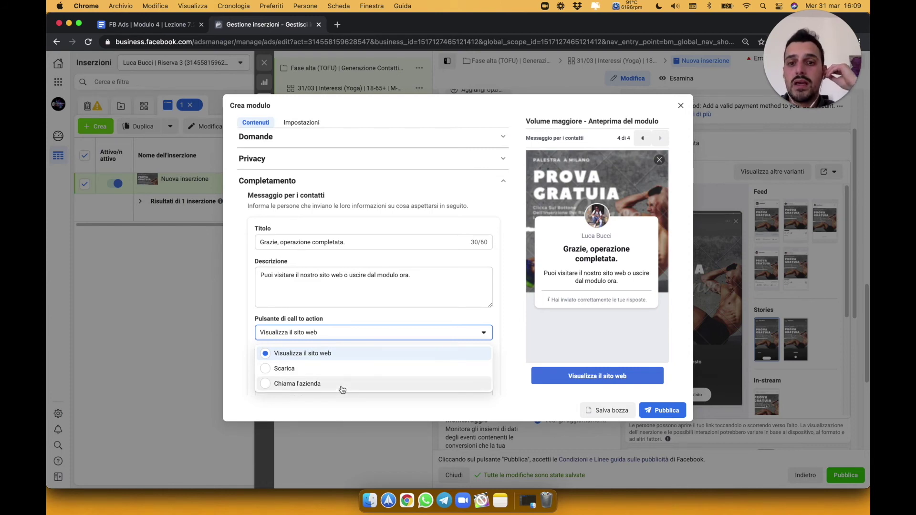
{"action": "left_click", "coordinate": [368, 317]}
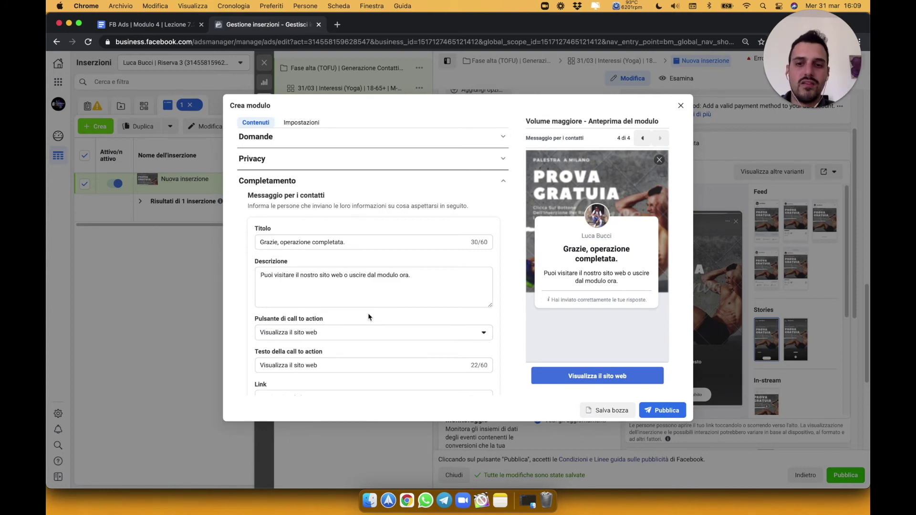
{"action": "scroll", "coordinate": [369, 317], "scroll_direction": "down", "scroll_amount": 1}
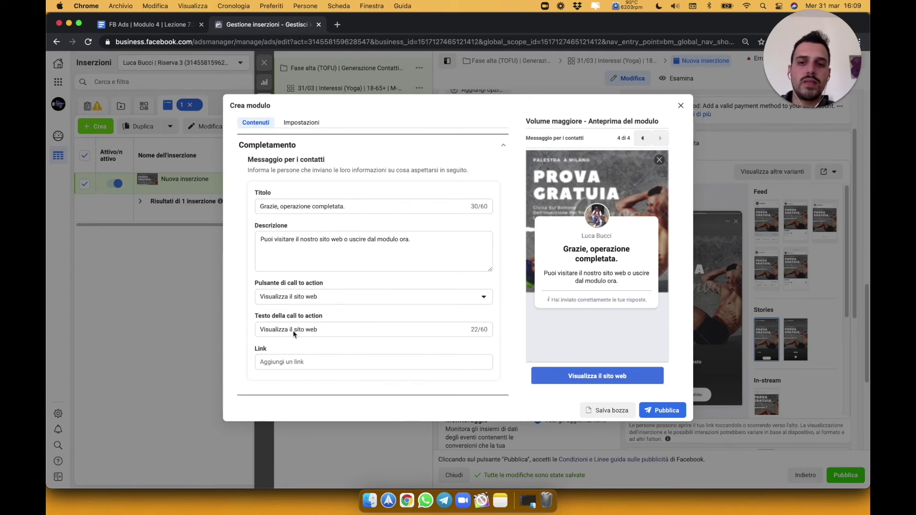
{"action": "left_click", "coordinate": [312, 299]}
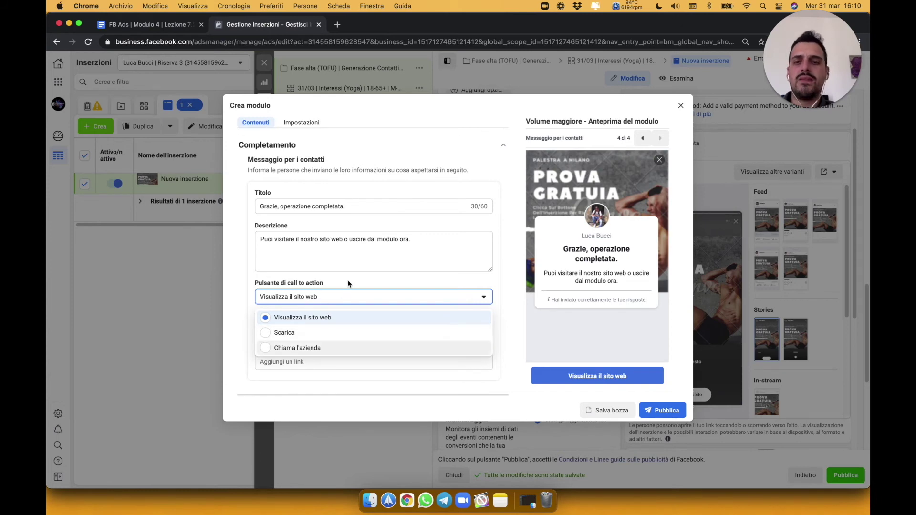
{"action": "left_click", "coordinate": [348, 295]}
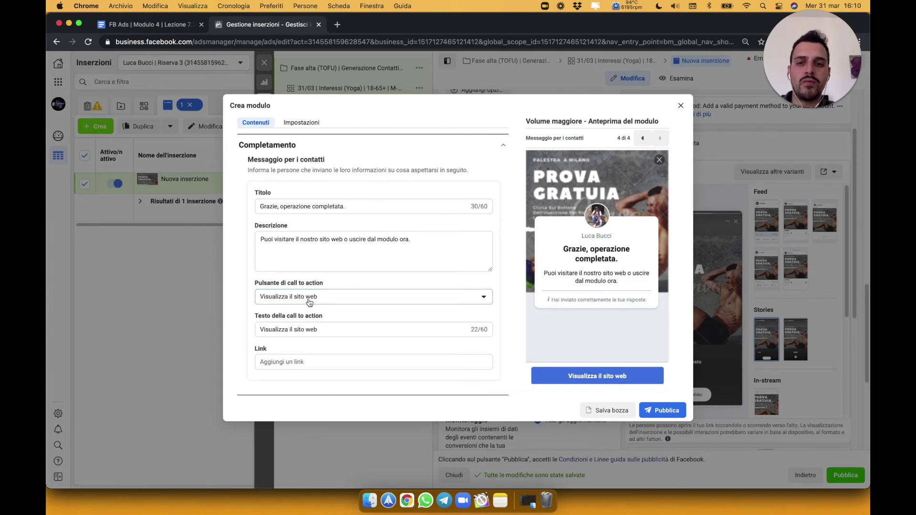
Step: Set the thank-you message's call-to-action text to "CLICCA QUI!" and add the website address as its link
{"action": "triple_click", "coordinate": [292, 330]}
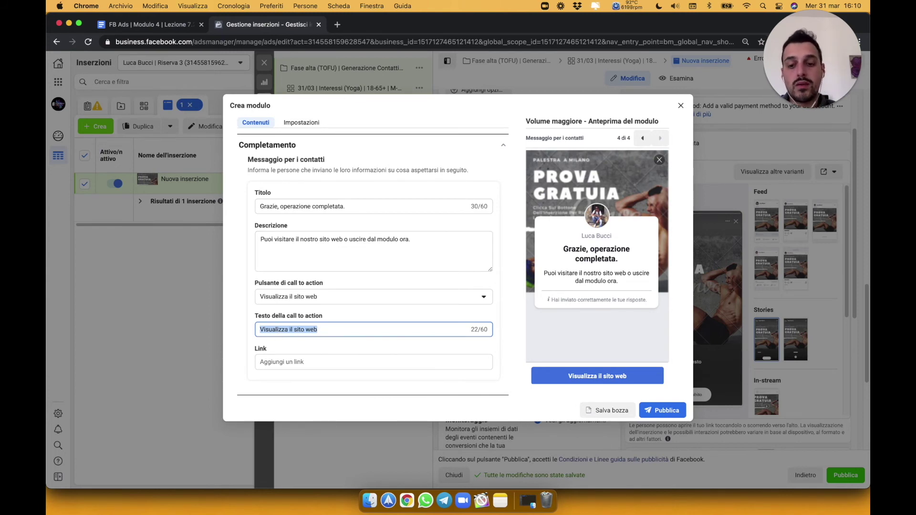
{"action": "type", "text": "CLICCA QUI!"}
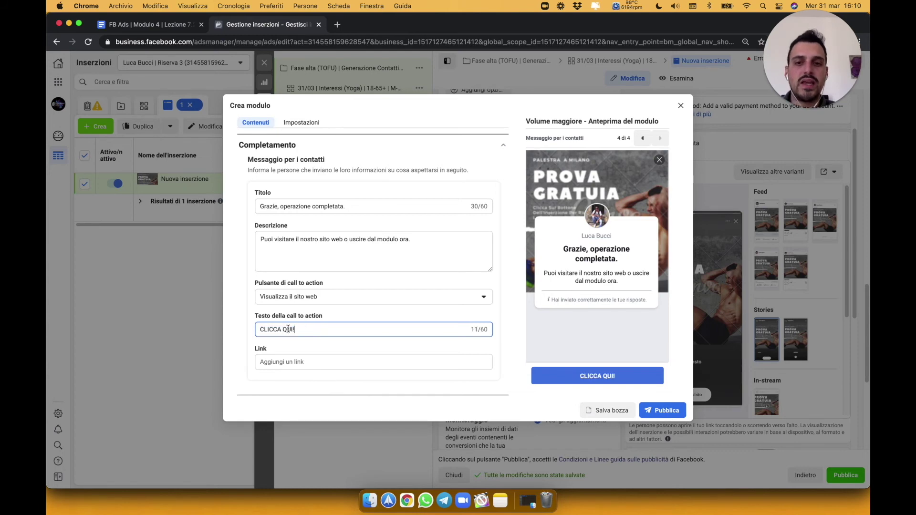
{"action": "left_click", "coordinate": [308, 362]}
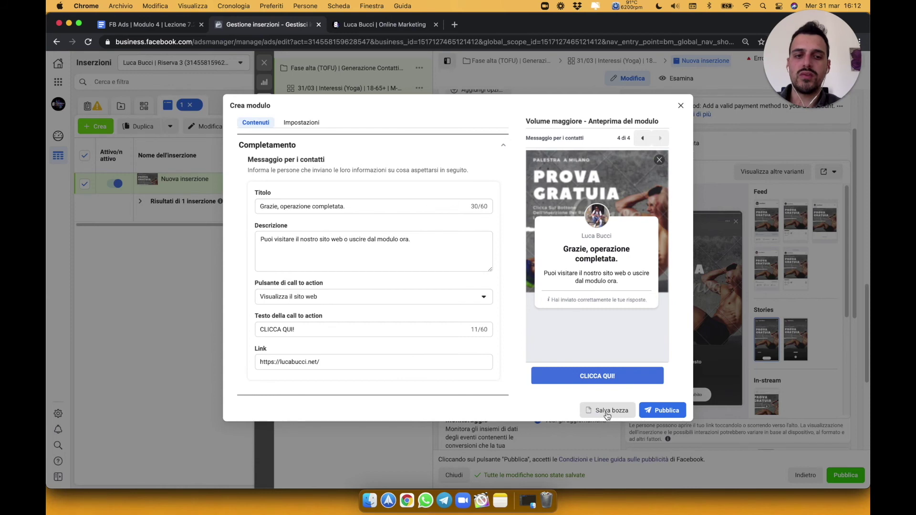
Step: Publish the lead form and review its preview beside the ad
{"action": "left_click", "coordinate": [661, 413]}
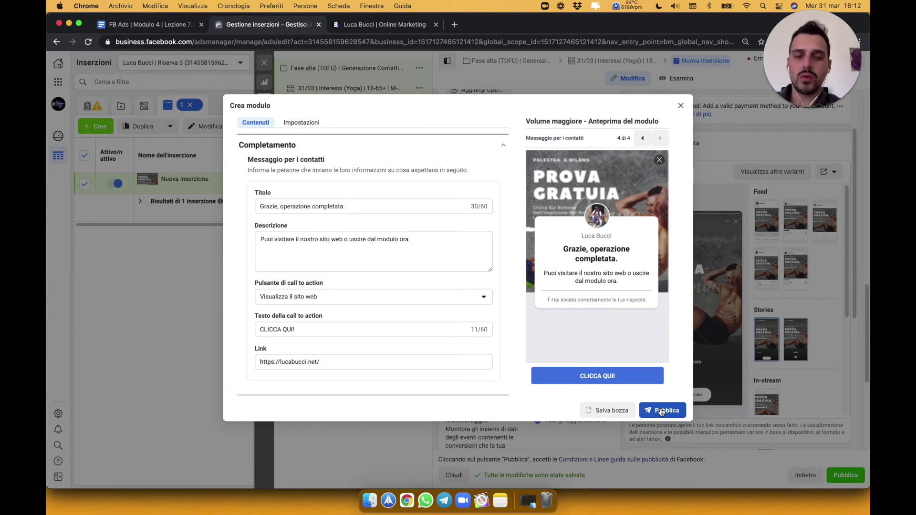
{"action": "left_click", "coordinate": [661, 411]}
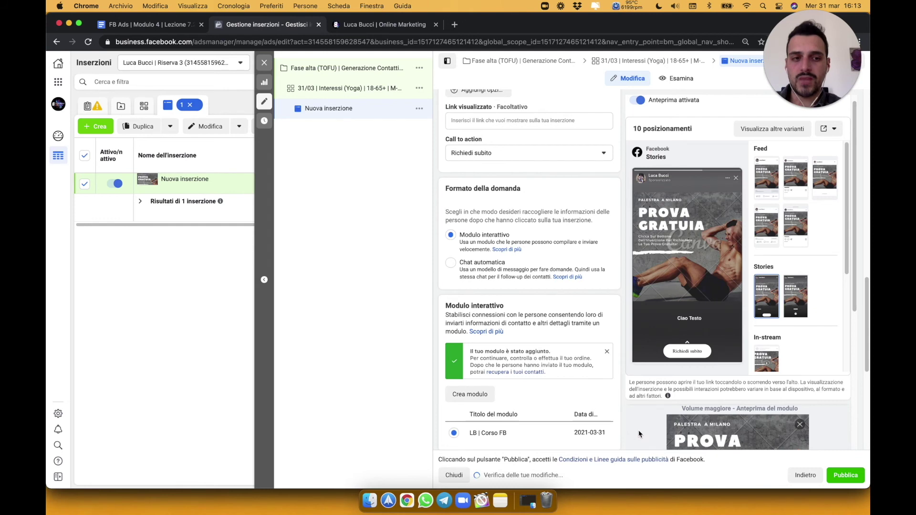
{"action": "scroll", "coordinate": [857, 288], "scroll_direction": "down", "scroll_amount": 2}
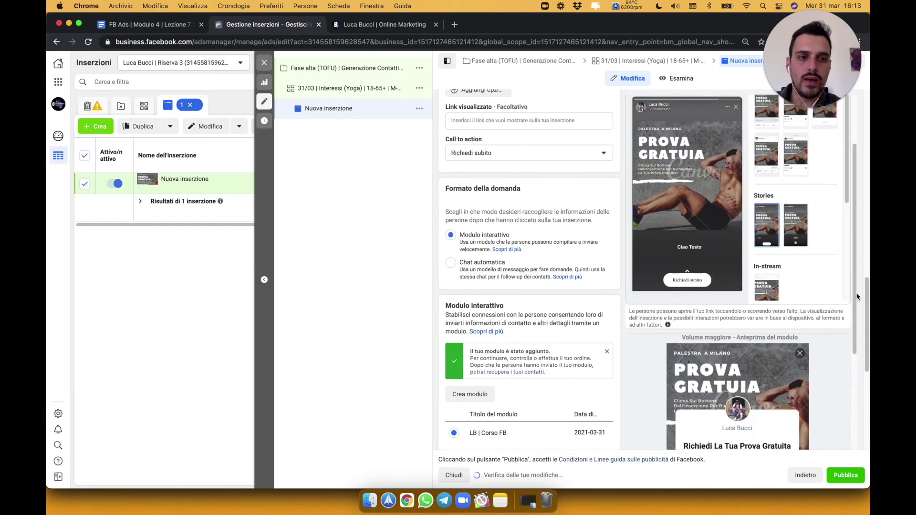
{"action": "scroll", "coordinate": [832, 356], "scroll_direction": "down", "scroll_amount": 3}
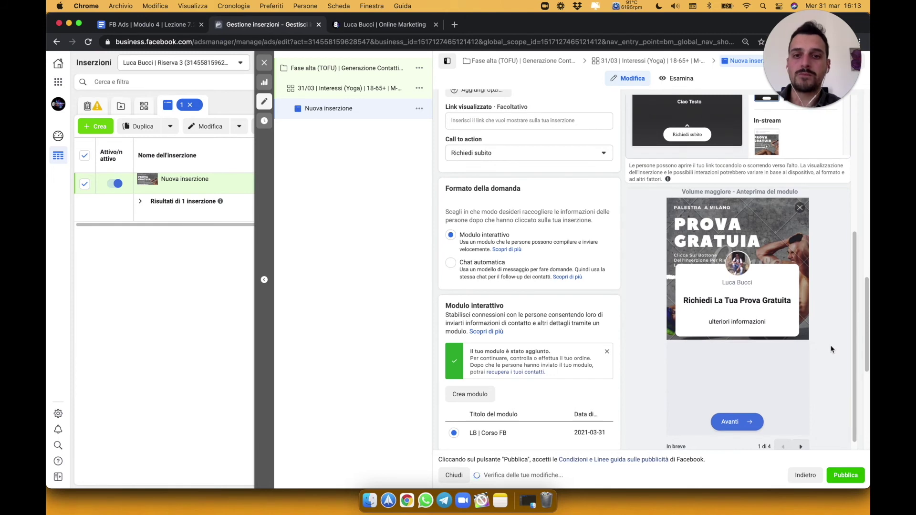
{"action": "scroll", "coordinate": [831, 349], "scroll_direction": "down", "scroll_amount": 1}
{"action": "scroll", "coordinate": [562, 203], "scroll_direction": "down", "scroll_amount": 1}
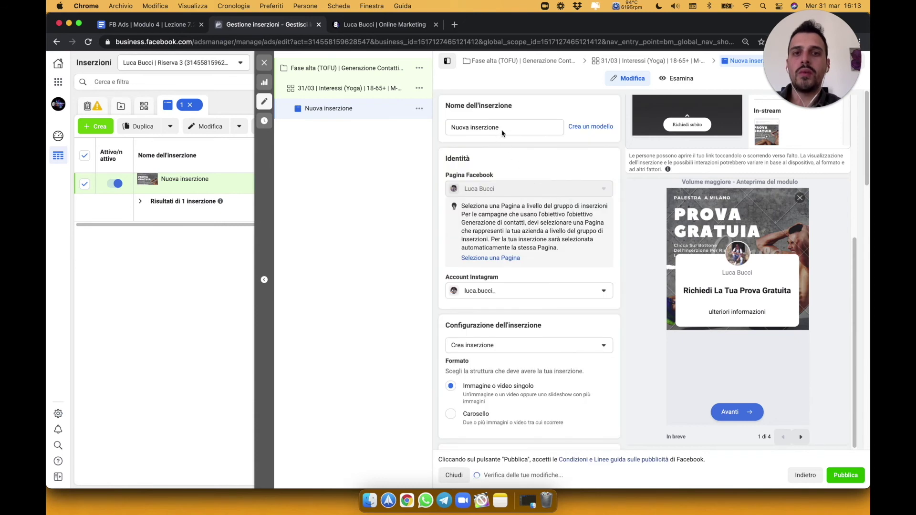
Step: Copy the line "22/03 | Img 1080x1080 | Landing Page | Branding | Consulenza Gratuita" from the Google Docs document into the ad's name
{"action": "left_click", "coordinate": [149, 25]}
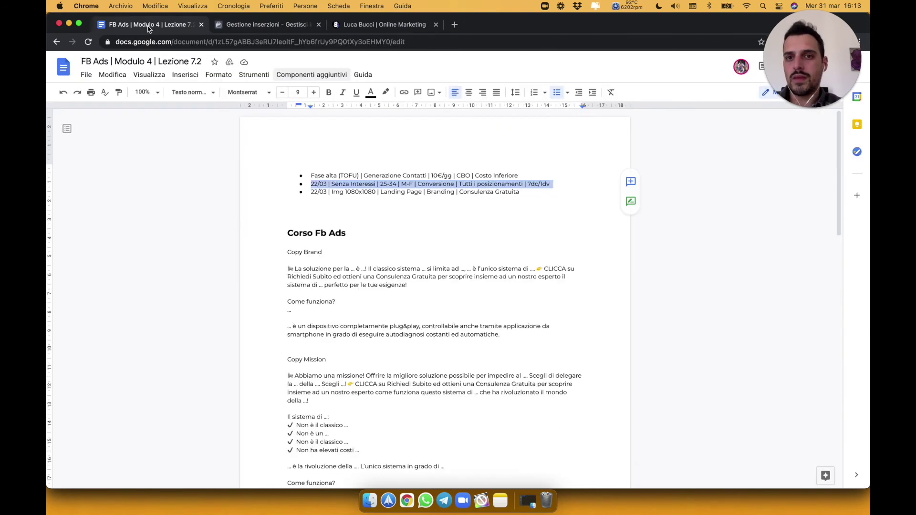
{"action": "triple_click", "coordinate": [362, 194]}
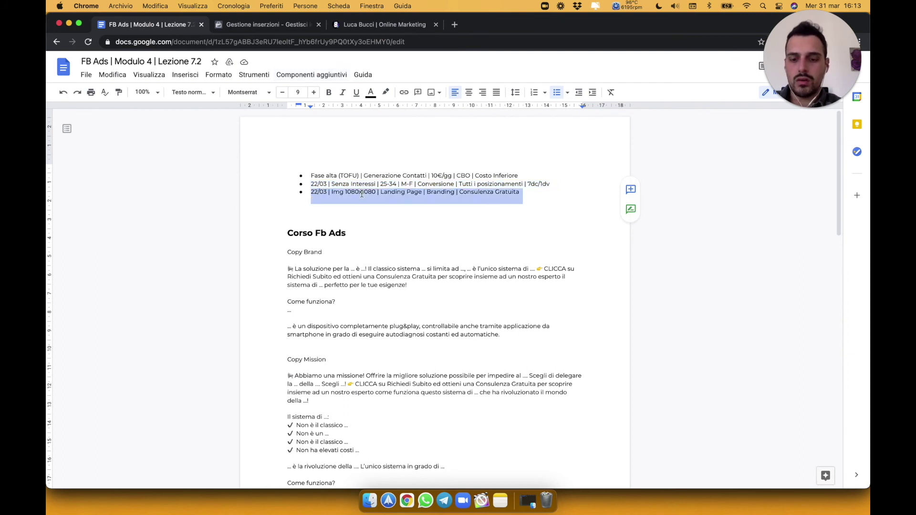
{"action": "left_click", "coordinate": [291, 26]}
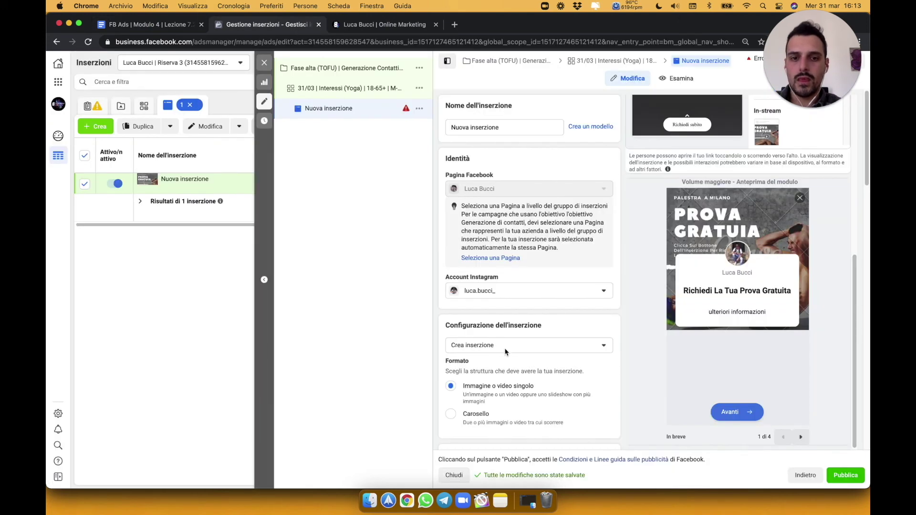
{"action": "triple_click", "coordinate": [483, 127]}
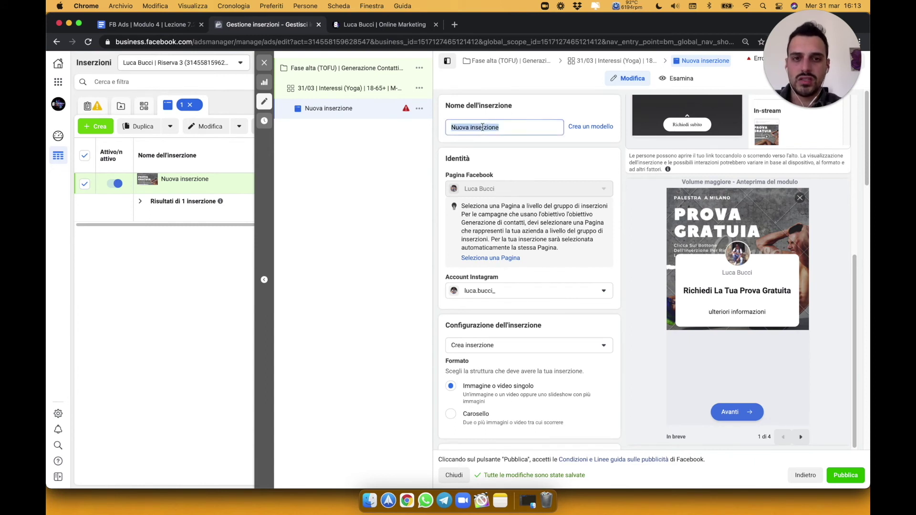
{"action": "key", "text": "super+v"}
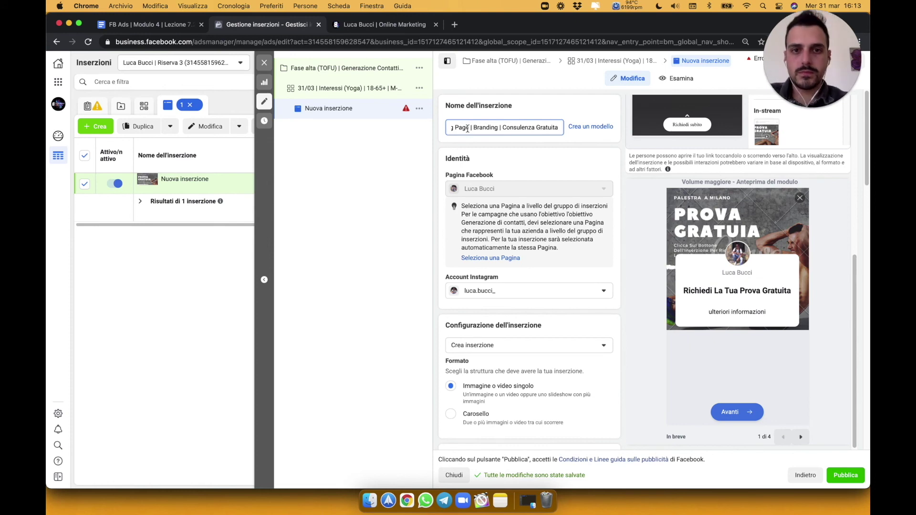
Step: Change the date at the start of the ad name to 31/03
{"action": "key", "text": "super+Left"}
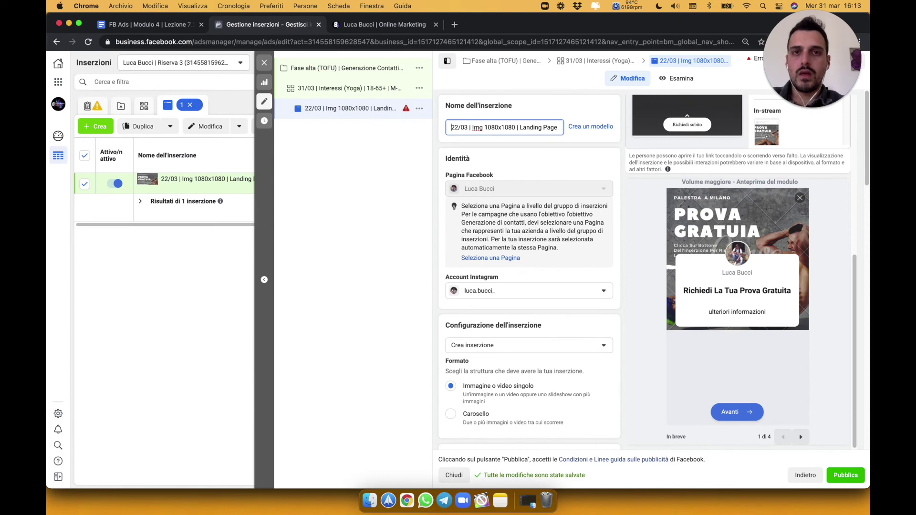
{"action": "left_click", "coordinate": [456, 128]}
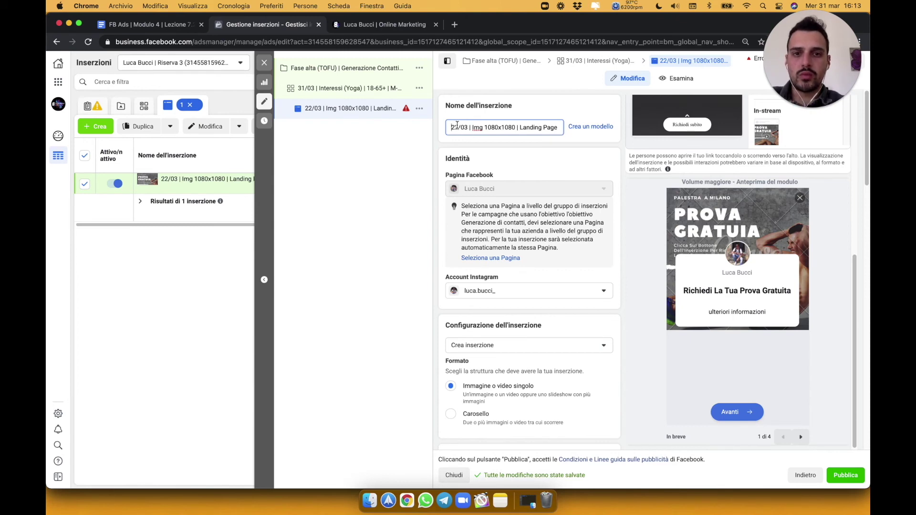
{"action": "key", "text": "BackSpace"}
{"action": "key", "text": "BackSpace"}
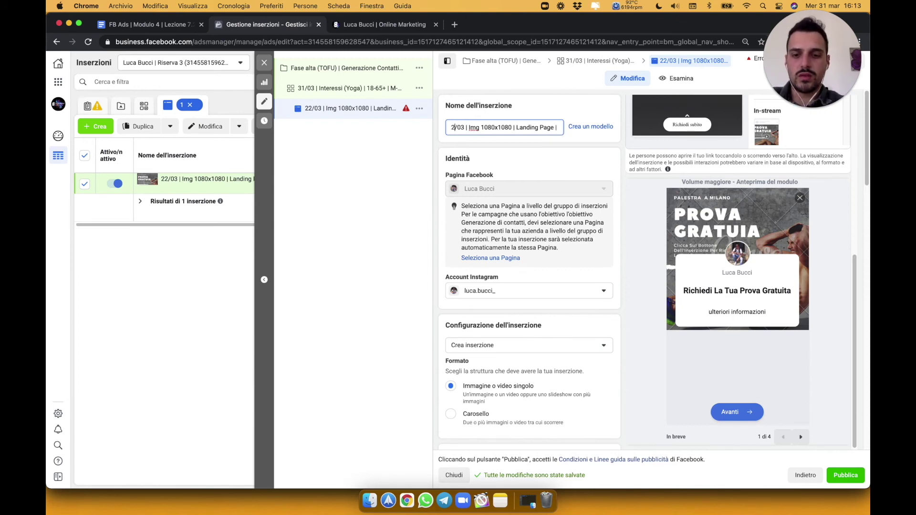
{"action": "type", "text": "31"}
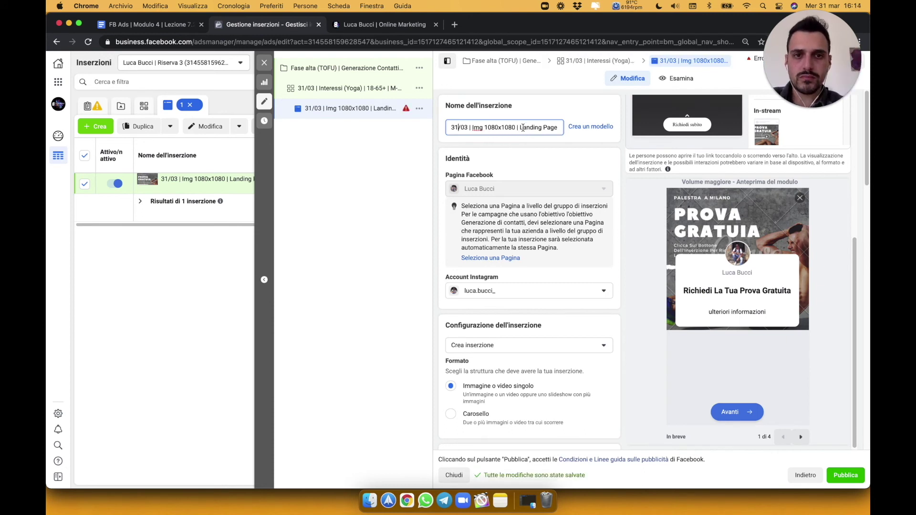
Step: Replace "Landing Page" in the ad name with "Modulo Di Contatti"
{"action": "double_click", "coordinate": [522, 127]}
{"action": "key", "text": "BackSpace"}
{"action": "double_click", "coordinate": [527, 127]}
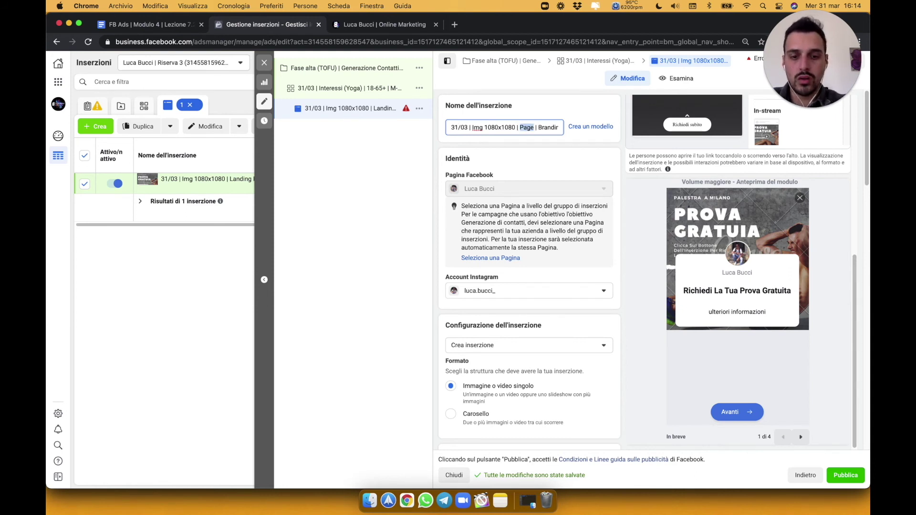
{"action": "type", "text": "Modulo Di Contatti"}
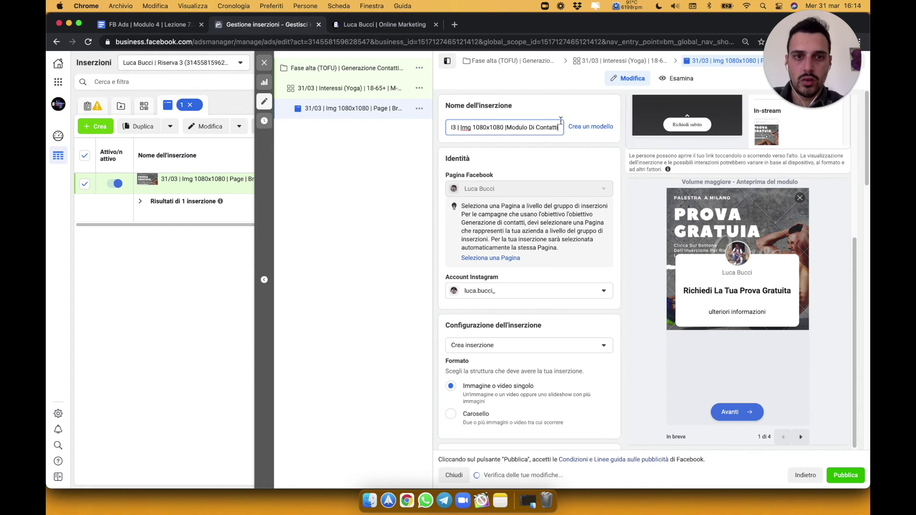
Step: Replace "Consulenza Gratuita" at the end of the ad name with "Prova Gratuita"
{"action": "key", "text": "Right"}
{"action": "key", "text": "Right"}
{"action": "key", "text": "Right"}
{"action": "key", "text": "Right"}
{"action": "key", "text": "Right"}
{"action": "key", "text": "Right"}
{"action": "key", "text": "Right"}
{"action": "key", "text": "Right"}
{"action": "key", "text": "Right"}
{"action": "key", "text": "Right"}
{"action": "key", "text": "Right"}
{"action": "key", "text": "Right"}
{"action": "key", "text": "Right"}
{"action": "key", "text": "Right"}
{"action": "key", "text": "Right"}
{"action": "key", "text": "Right"}
{"action": "key", "text": "Right"}
{"action": "key", "text": "Right"}
{"action": "key", "text": "Right"}
{"action": "key", "text": "Right"}
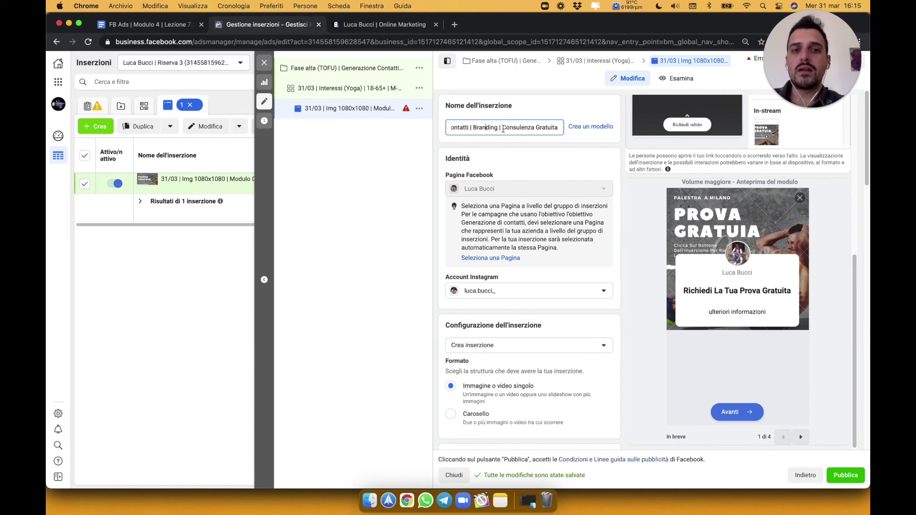
{"action": "key", "text": "shift+super+Right"}
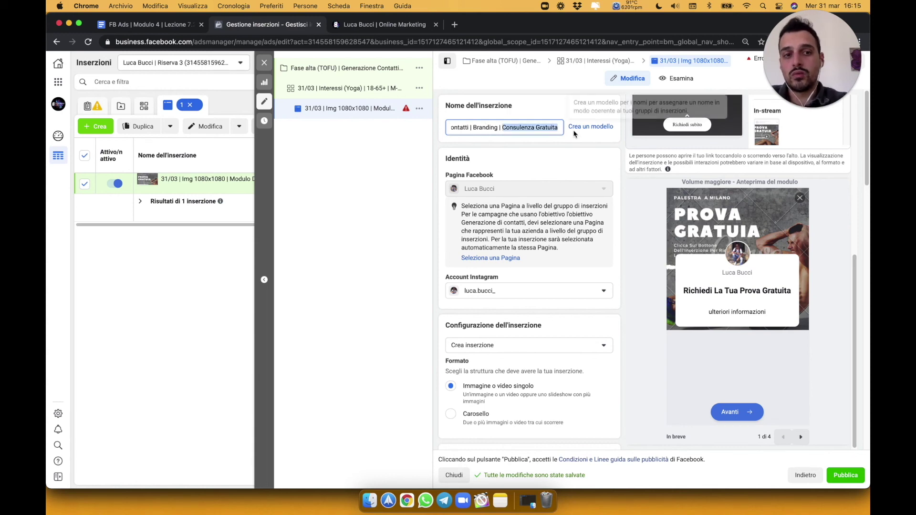
{"action": "key", "text": "BackSpace"}
{"action": "type", "text": "Prova Gratuita"}
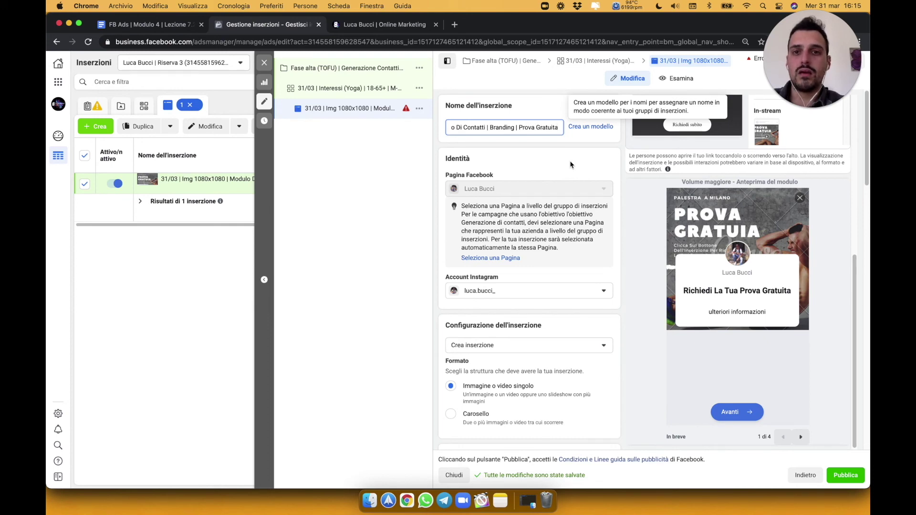
{"action": "left_click", "coordinate": [544, 157]}
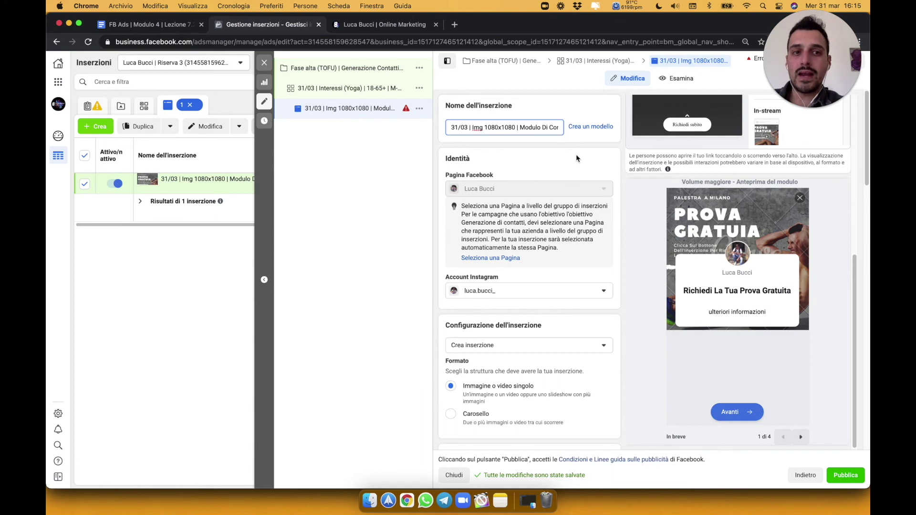
{"action": "left_click", "coordinate": [856, 323]}
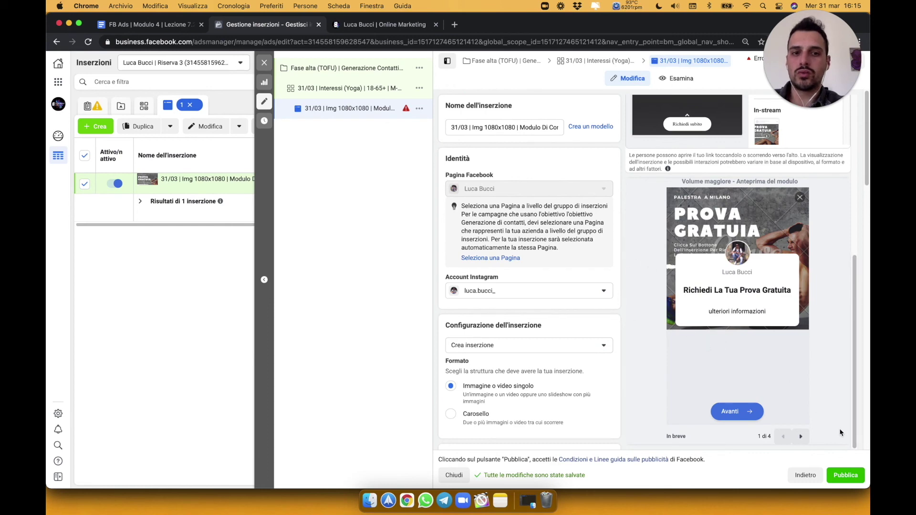
{"action": "left_click", "coordinate": [844, 479]}
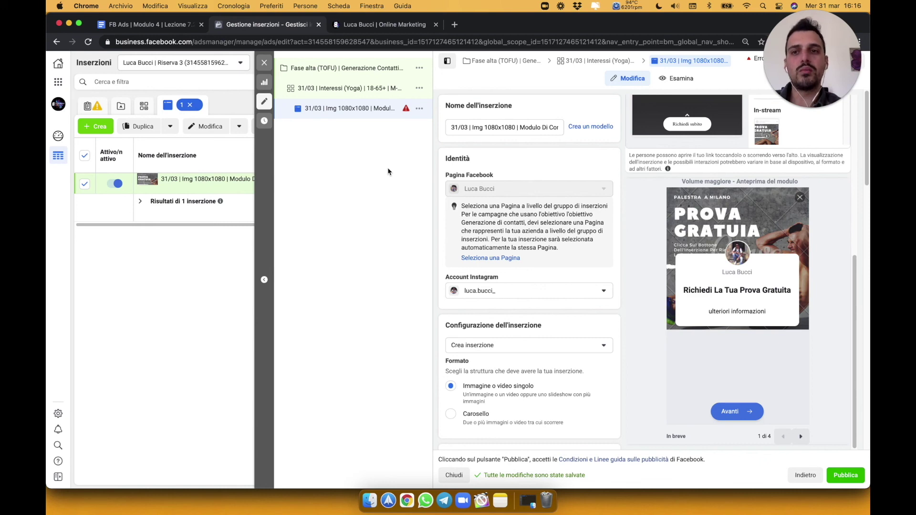
Step: Close the ad editor and show the list of campaigns
{"action": "left_click", "coordinate": [265, 62]}
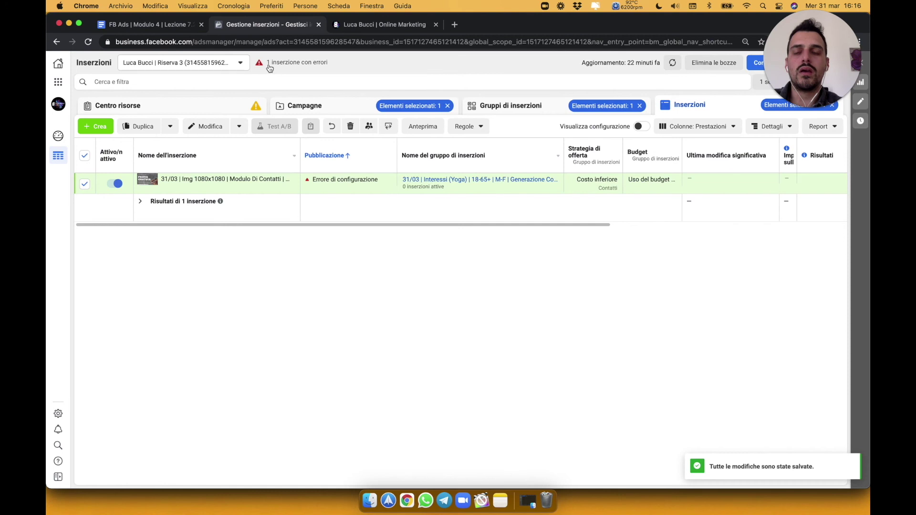
{"action": "left_click", "coordinate": [293, 112]}
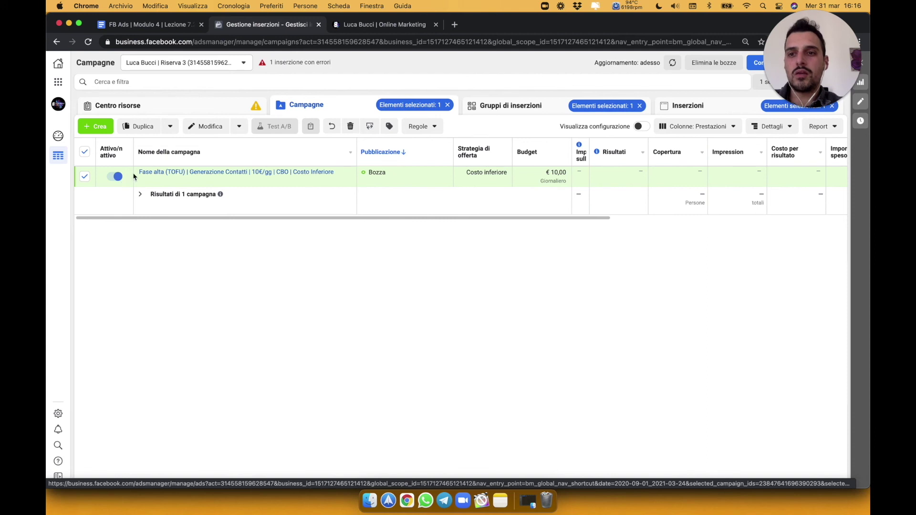
Step: Switch the "Fase alta (TOFU)" campaign off and back on
{"action": "mouse_move", "coordinate": [160, 178]}
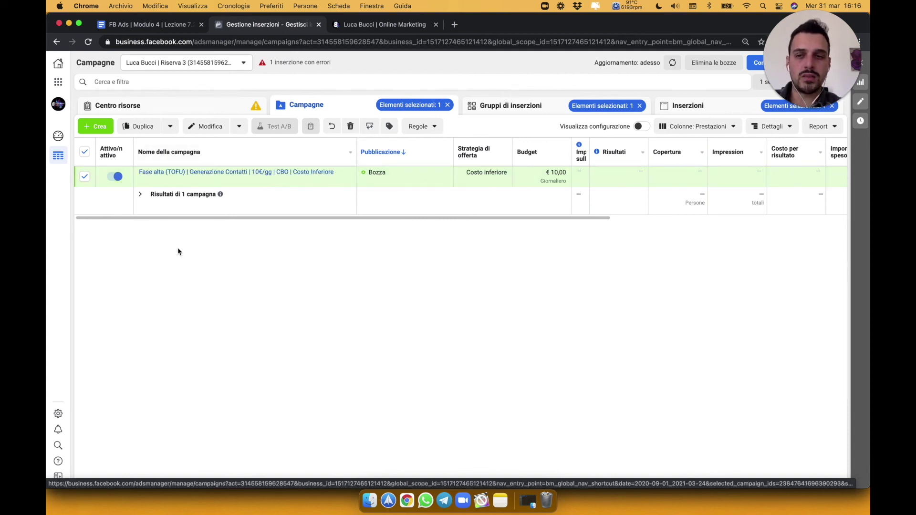
{"action": "mouse_move", "coordinate": [115, 180]}
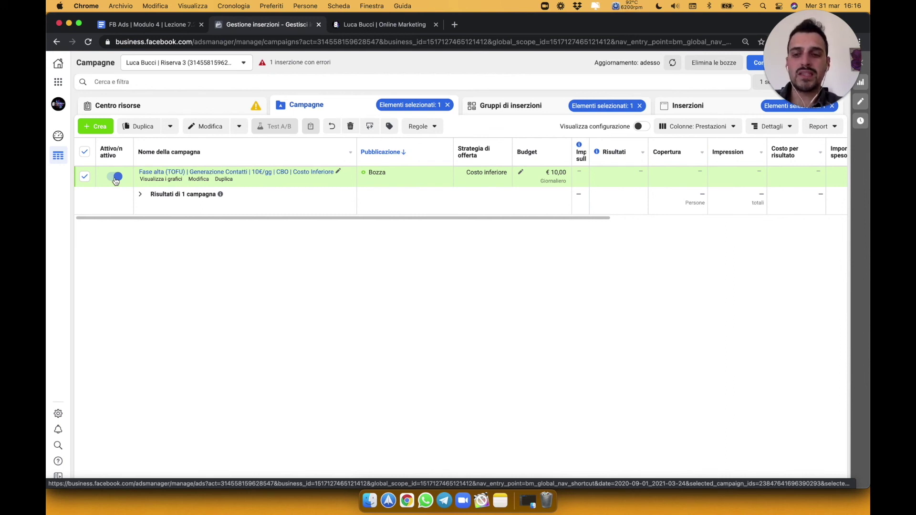
{"action": "left_click", "coordinate": [115, 177]}
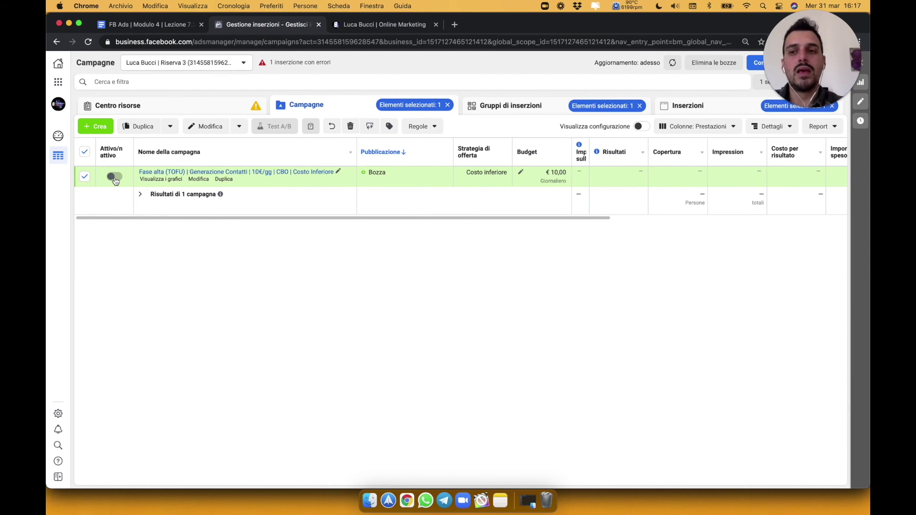
{"action": "left_click", "coordinate": [115, 178]}
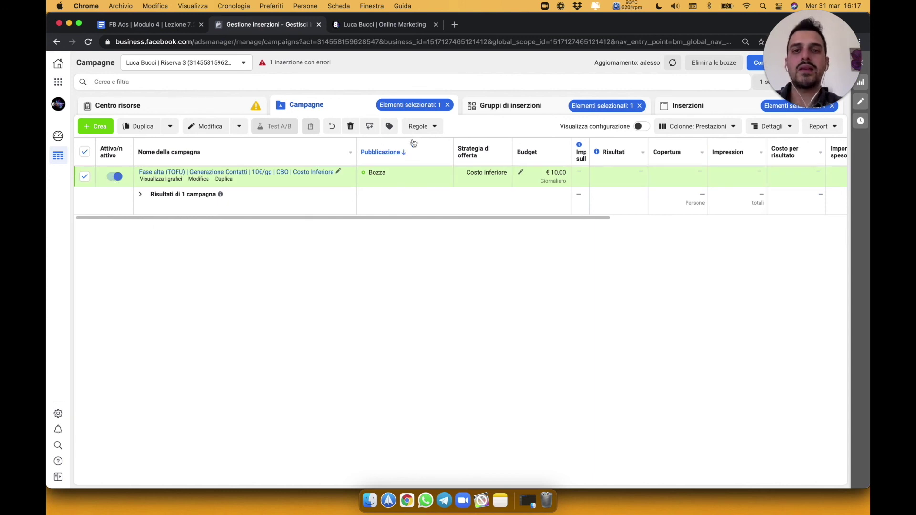
Step: Show the campaign's ad sets, and switch the Yoga ad set off and back on
{"action": "left_click", "coordinate": [494, 110]}
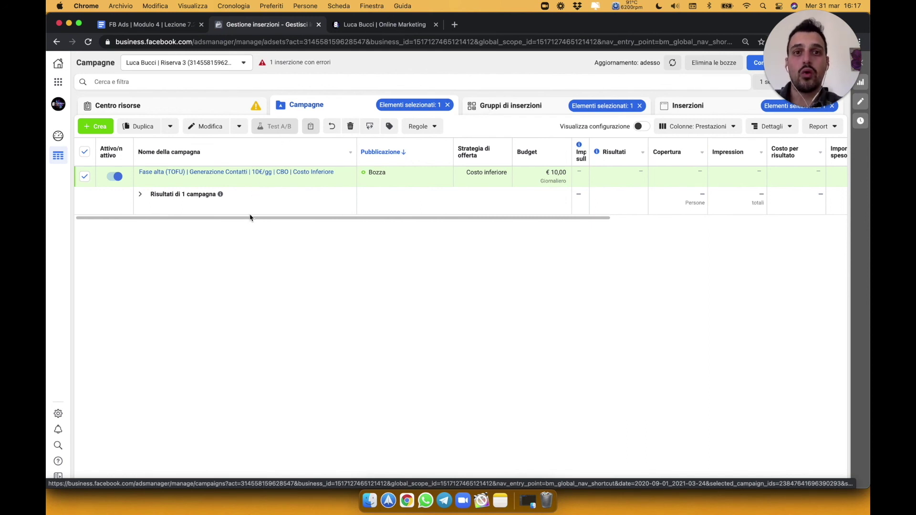
{"action": "mouse_move", "coordinate": [199, 179]}
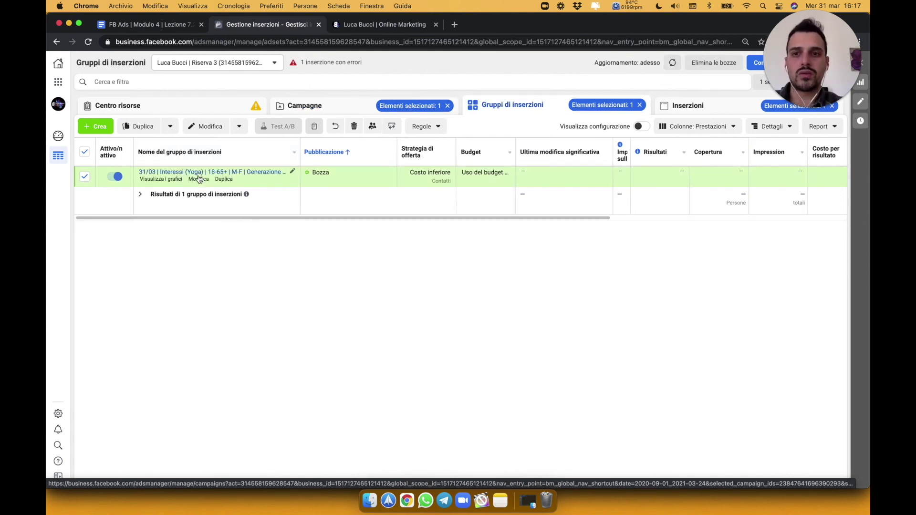
{"action": "left_click", "coordinate": [117, 178]}
{"action": "left_click", "coordinate": [116, 178]}
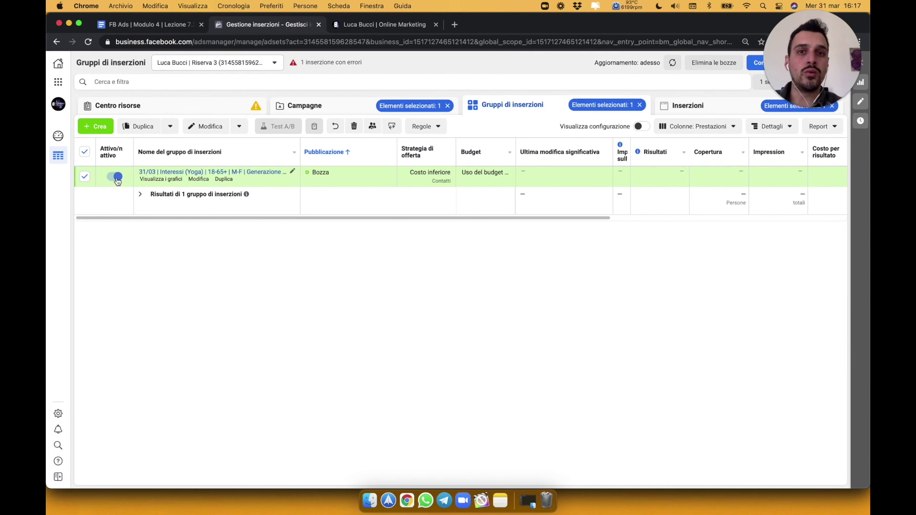
Step: Duplicate the Yoga ad set once within the original campaign, keeping existing reactions, comments and shares on the new ads
{"action": "left_click", "coordinate": [223, 179]}
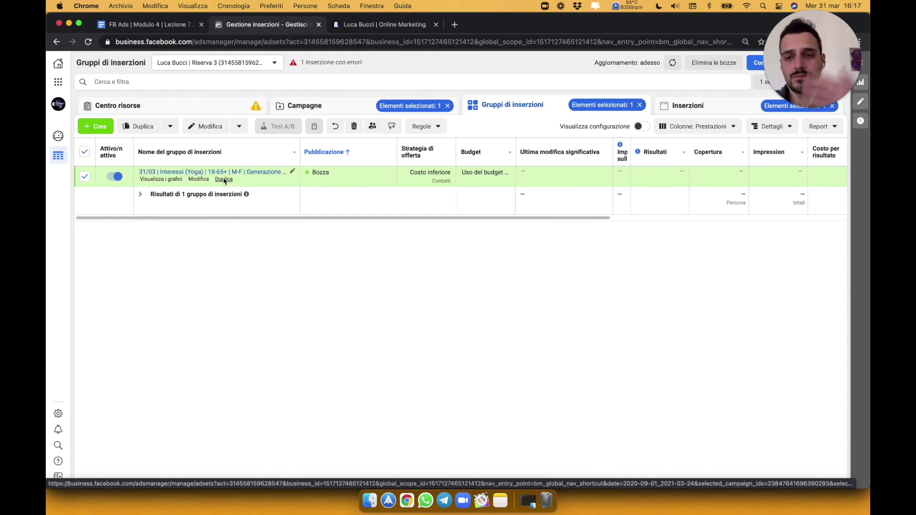
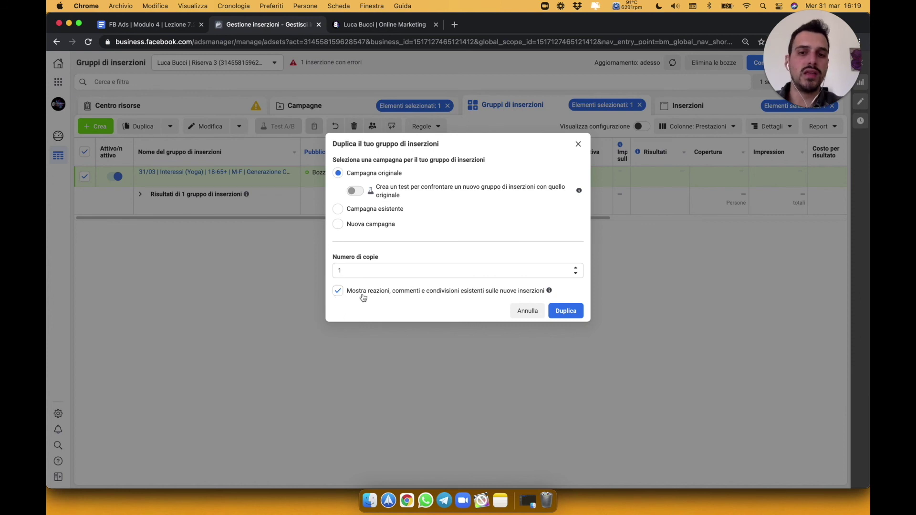
{"action": "left_click", "coordinate": [571, 318]}
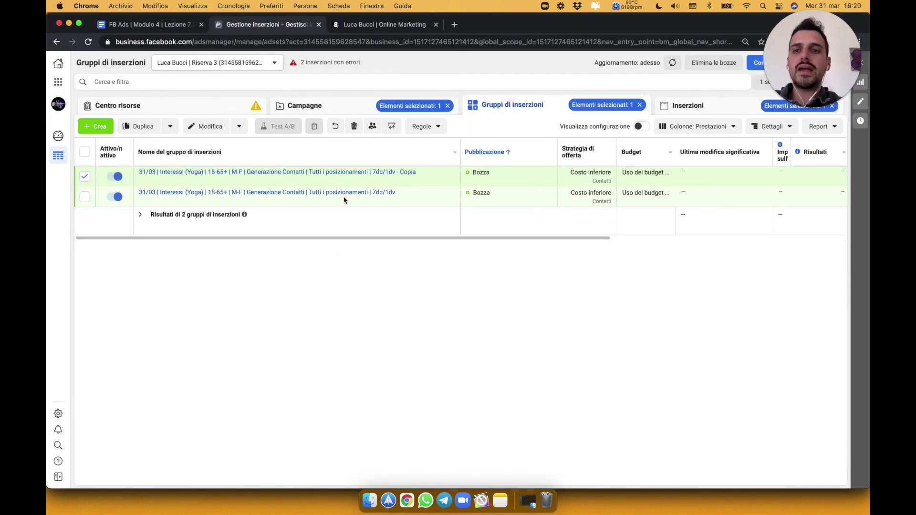
Step: Rename the copied ad set by removing the "- Copia" suffix and replacing "Yoga" with "Crossfit", and save the draft
{"action": "mouse_move", "coordinate": [364, 198]}
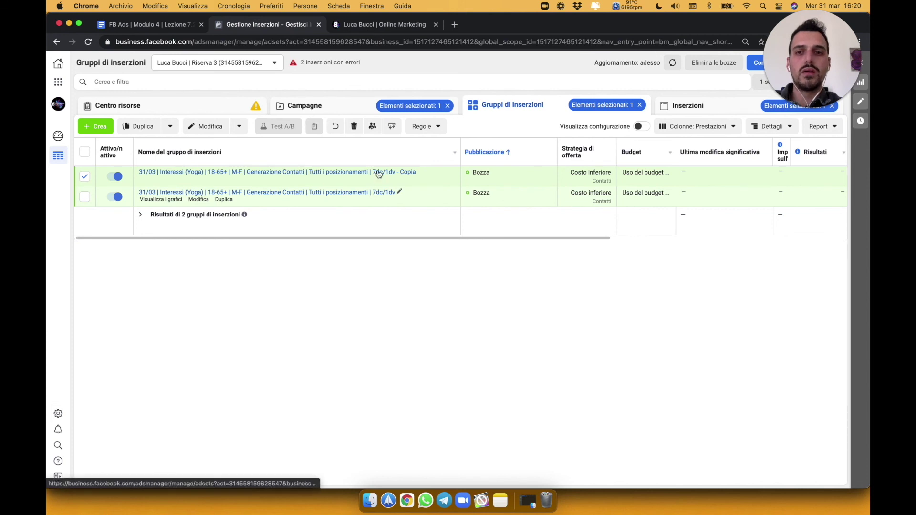
{"action": "mouse_move", "coordinate": [421, 173]}
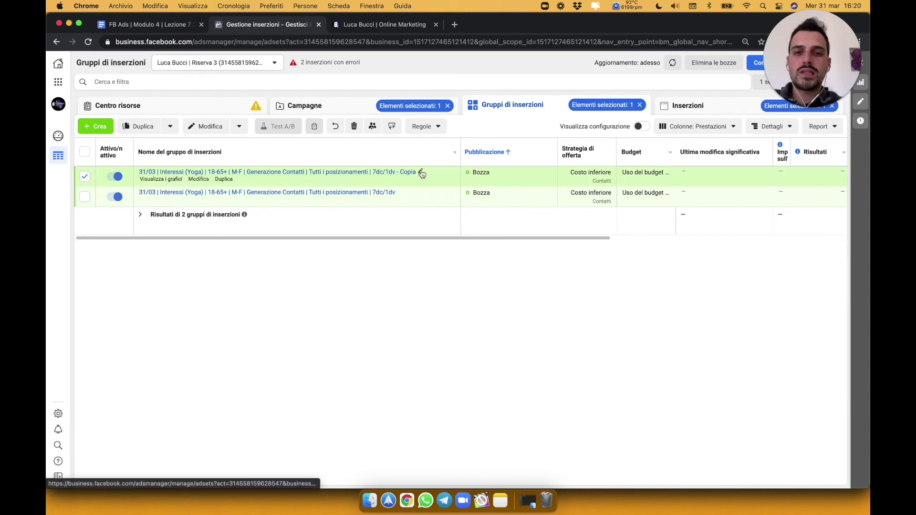
{"action": "left_click", "coordinate": [420, 173]}
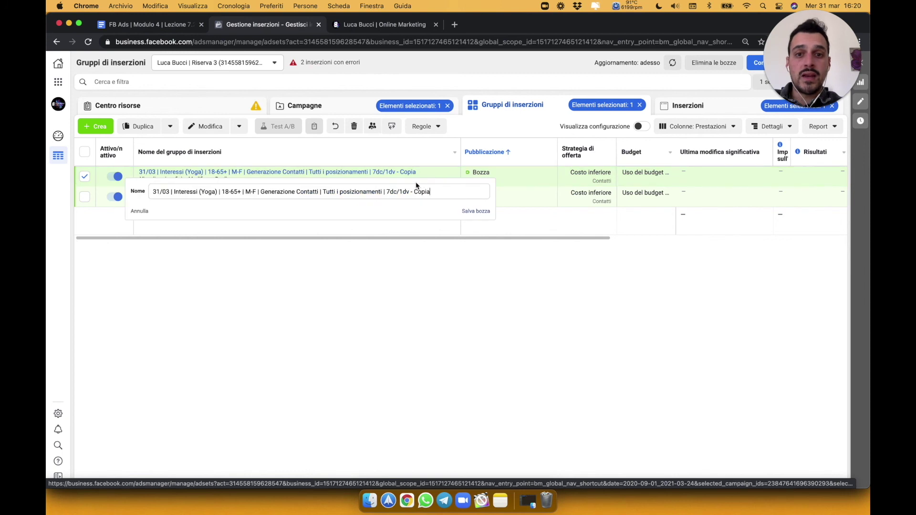
{"action": "double_click", "coordinate": [422, 191]}
{"action": "key", "text": "BackSpace"}
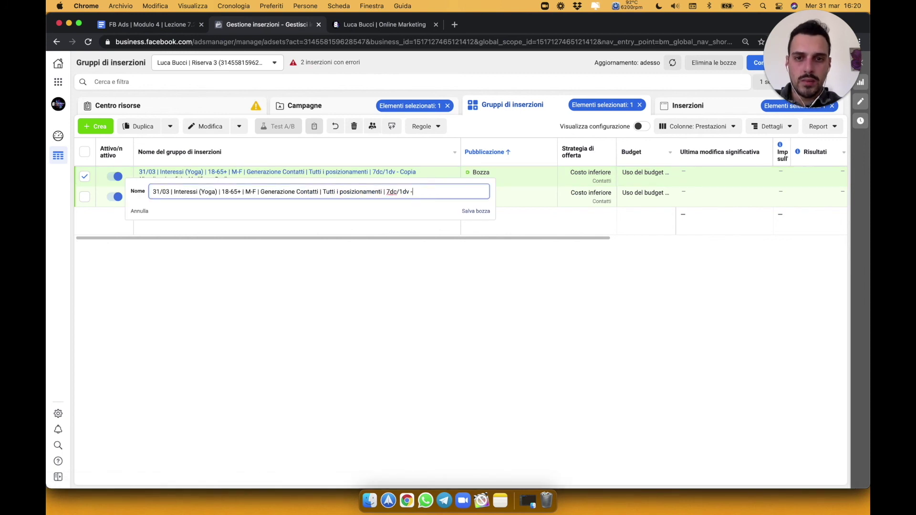
{"action": "double_click", "coordinate": [206, 191]}
{"action": "type", "text": "Crossfit"}
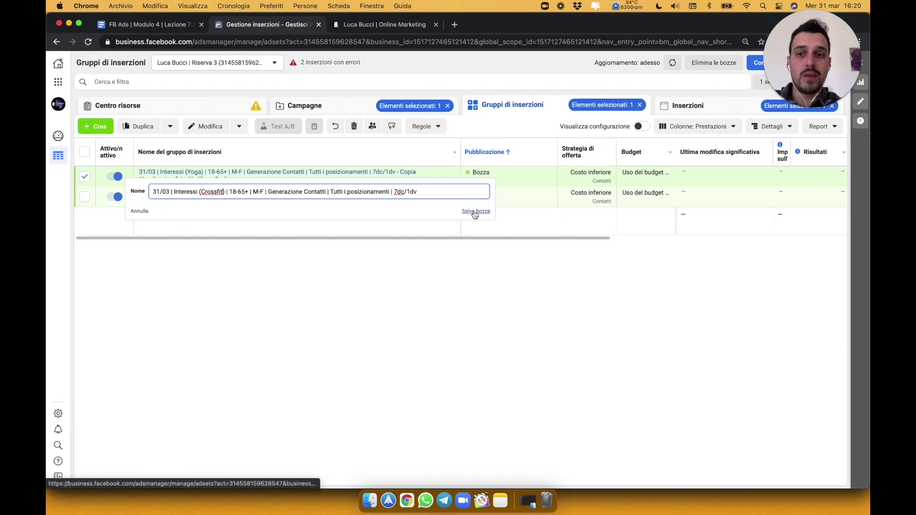
{"action": "key", "text": "Return"}
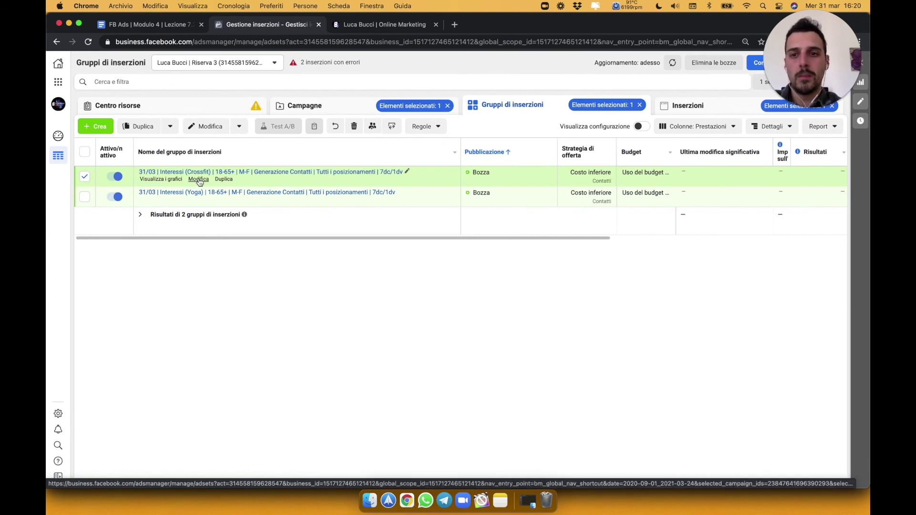
Step: Edit the Crossfit ad set and remove the Yoga interest from its detailed targeting
{"action": "left_click", "coordinate": [199, 180]}
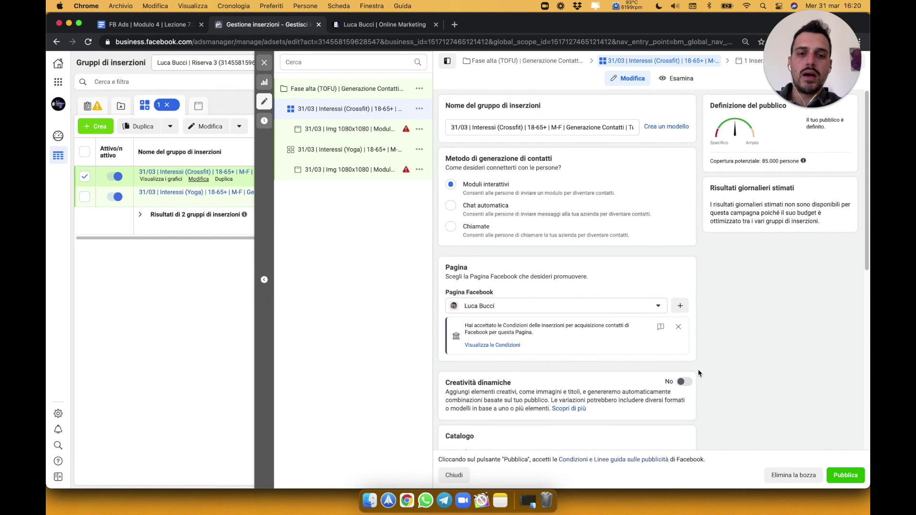
{"action": "scroll", "coordinate": [599, 341], "scroll_direction": "down", "scroll_amount": 10}
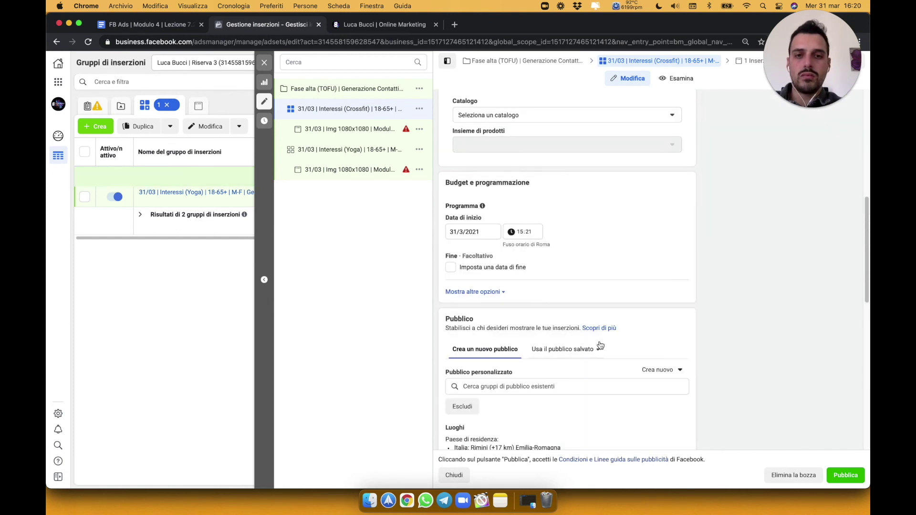
{"action": "scroll", "coordinate": [600, 345], "scroll_direction": "down", "scroll_amount": 10}
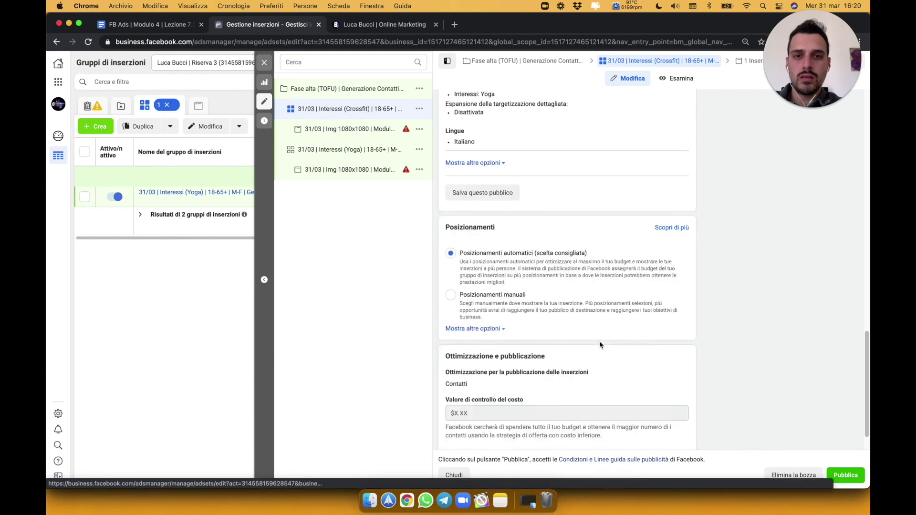
{"action": "scroll", "coordinate": [578, 186], "scroll_direction": "up", "scroll_amount": 3}
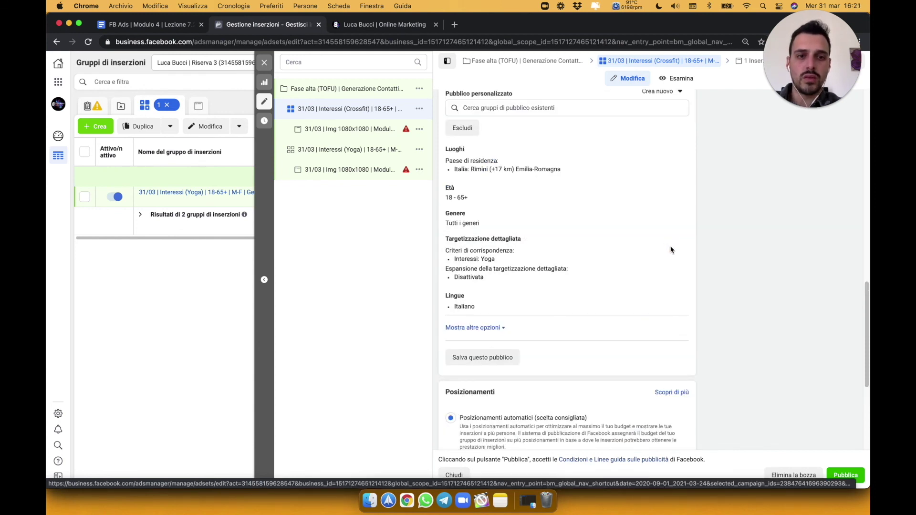
{"action": "left_click", "coordinate": [666, 241]}
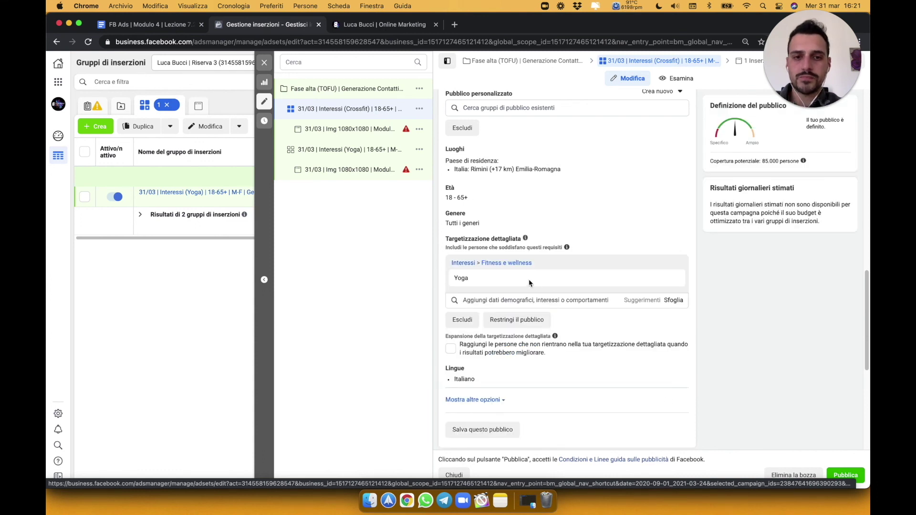
{"action": "mouse_move", "coordinate": [676, 283]}
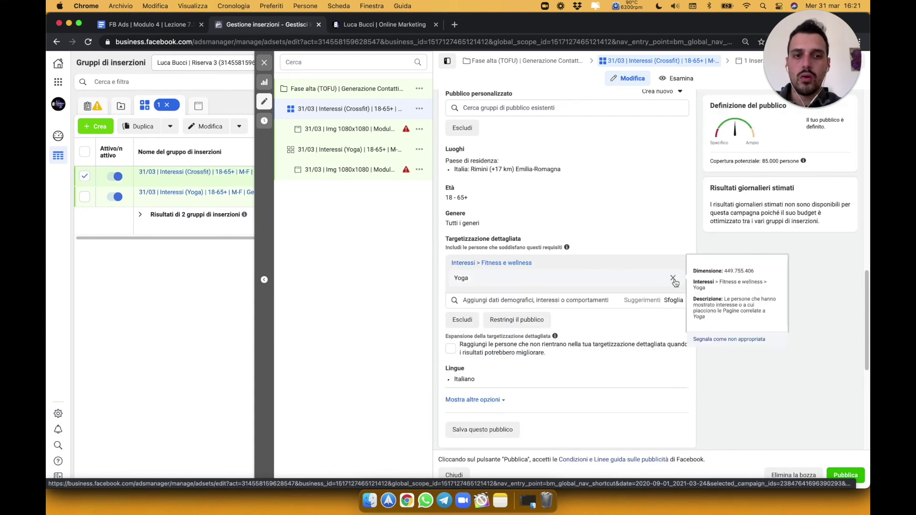
{"action": "left_click", "coordinate": [674, 279]}
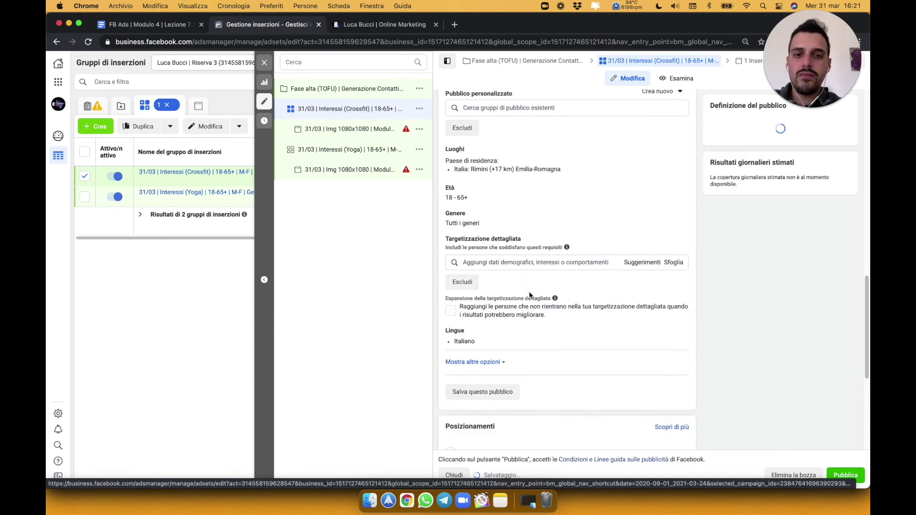
Step: Add the CrossFit interest, from the interests category, to the ad set's detailed targeting
{"action": "left_click", "coordinate": [494, 263]}
{"action": "type", "text": "cros"}
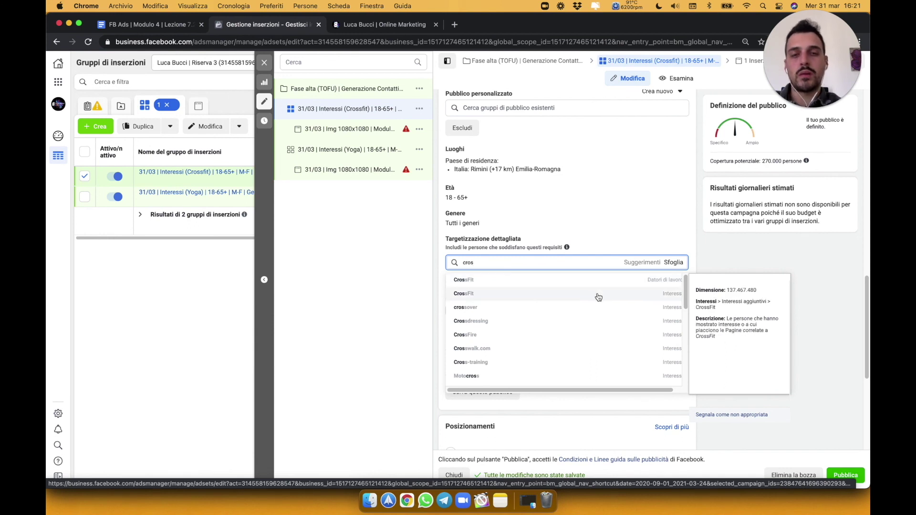
{"action": "left_click", "coordinate": [598, 298]}
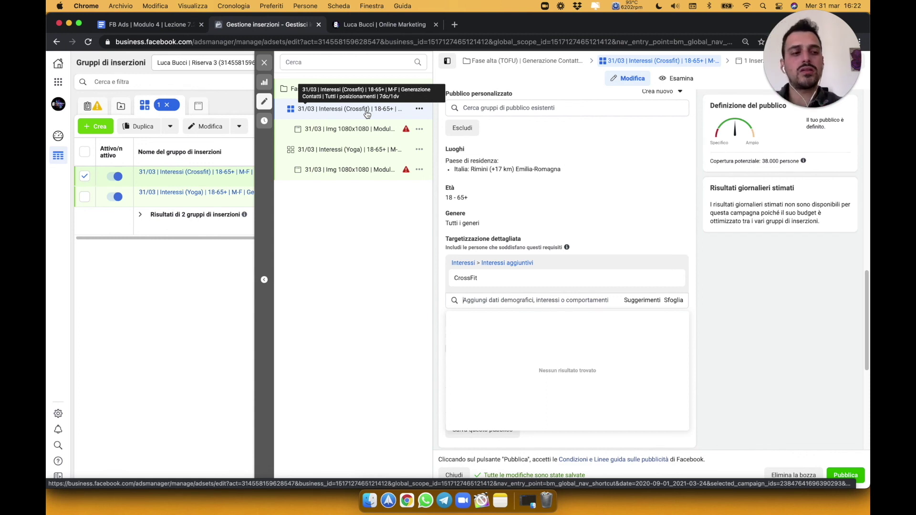
Step: Open the Yoga ad set to compare its targeting with the Crossfit ad set
{"action": "left_click", "coordinate": [360, 152]}
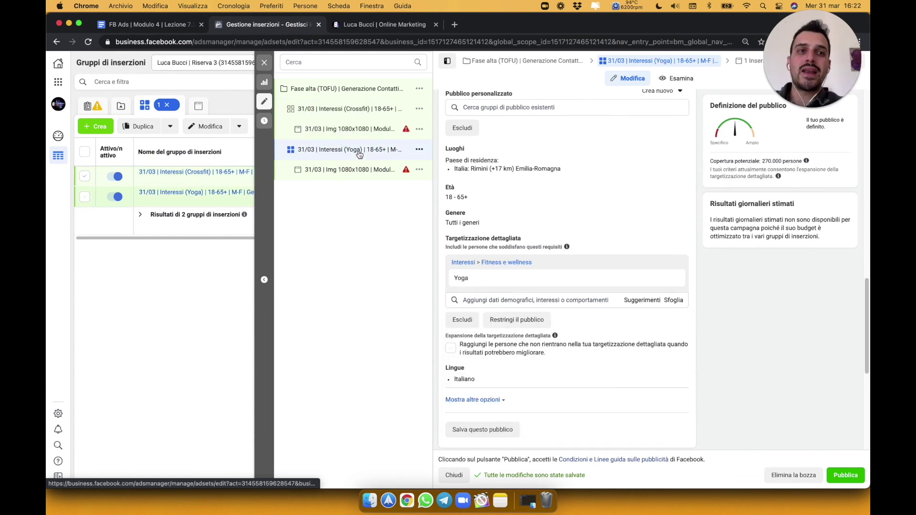